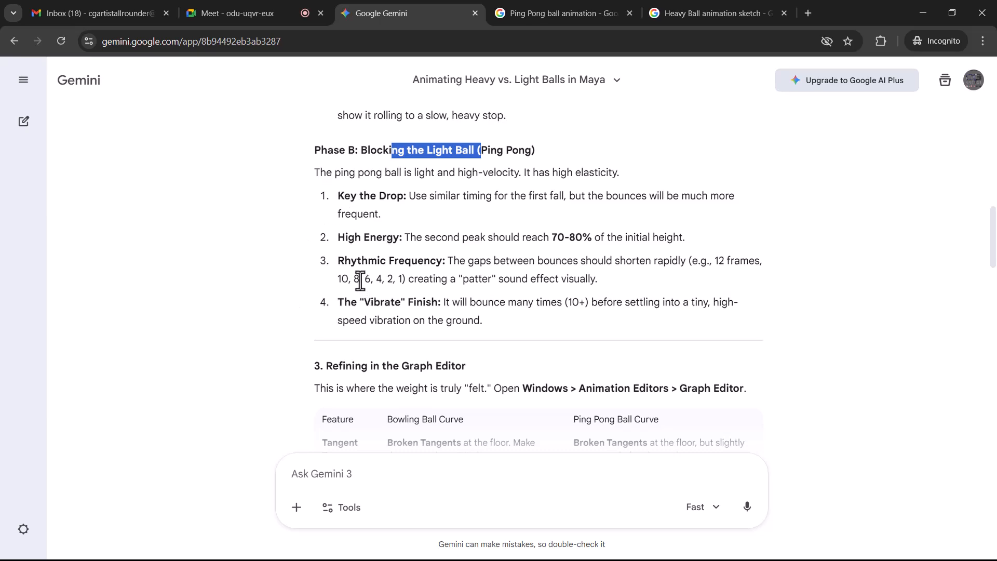
- Switch to Maya, toggle the heavyBowlingBall layer's visibility off and on, and return the animation to frame 0
key(alt+Tab)
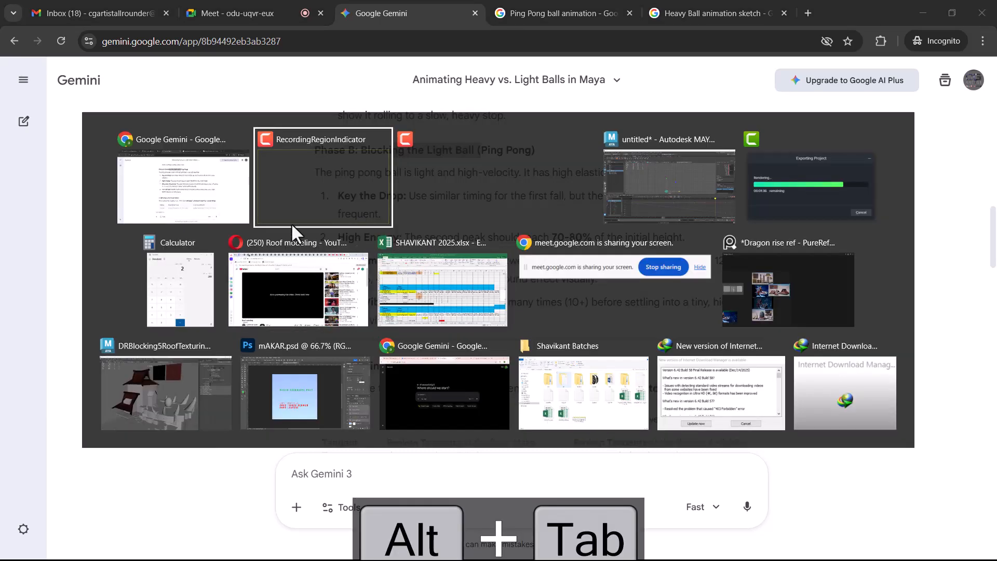
click(610, 193)
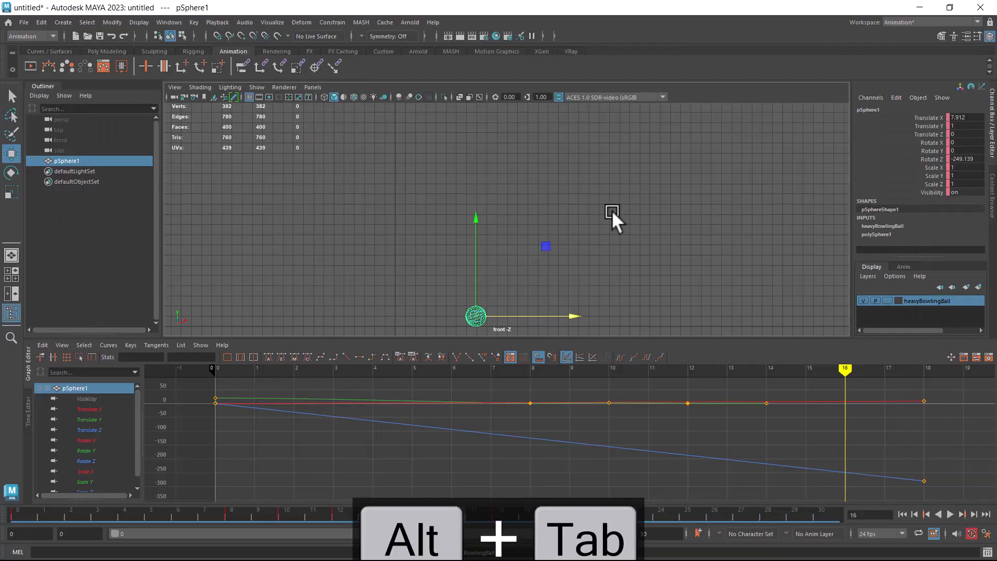
click(863, 301)
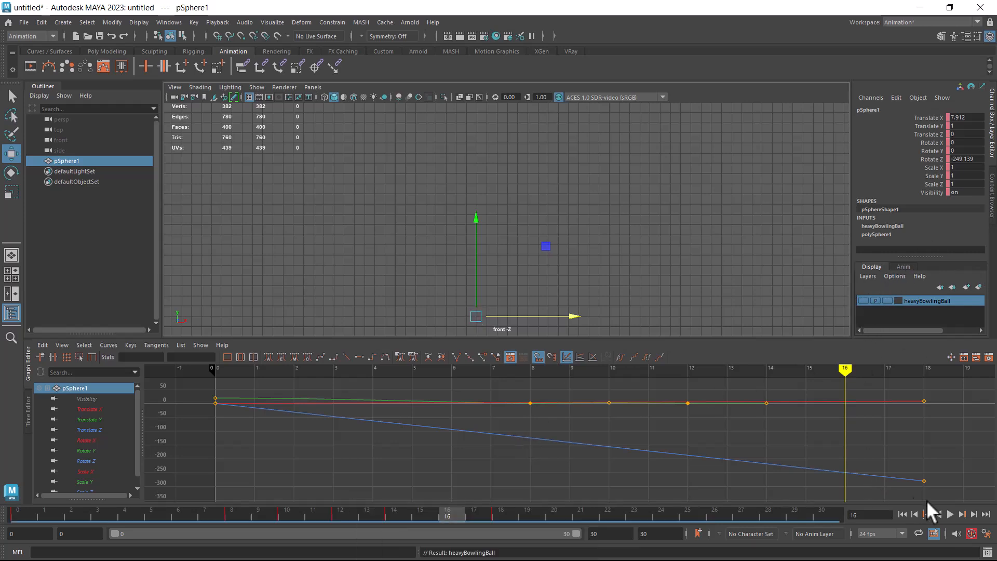
click(903, 514)
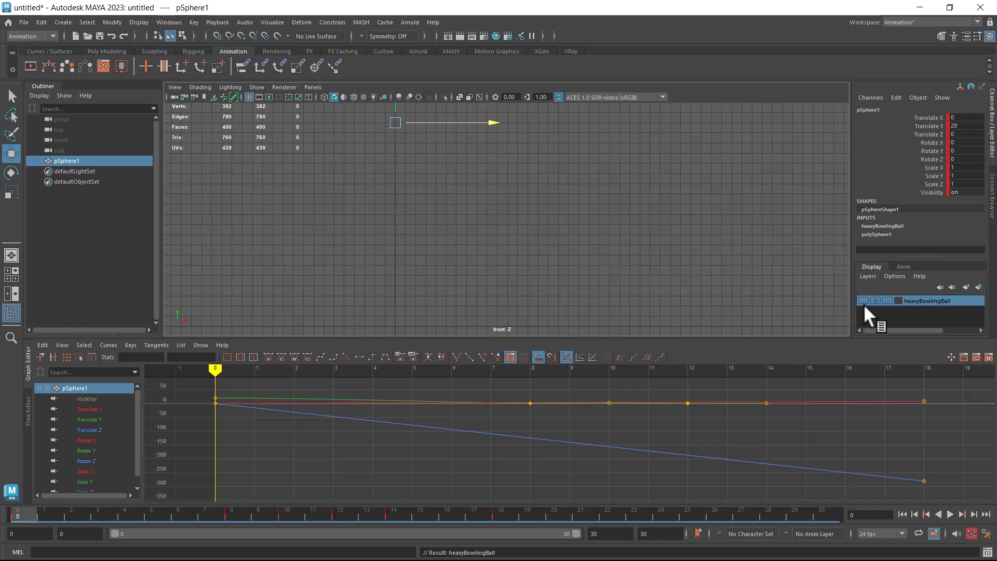
click(863, 301)
scroll(501, 244, down, 2)
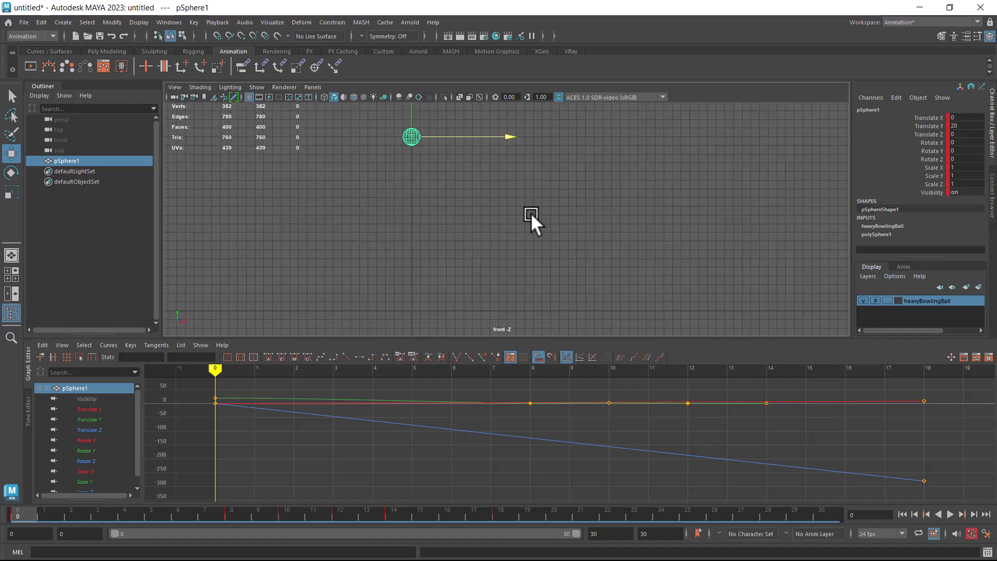
- Create a second polygon sphere for the ping pong ball and set its Translate Y to 20
click(483, 231)
shift+right_drag(487, 218, 541, 216)
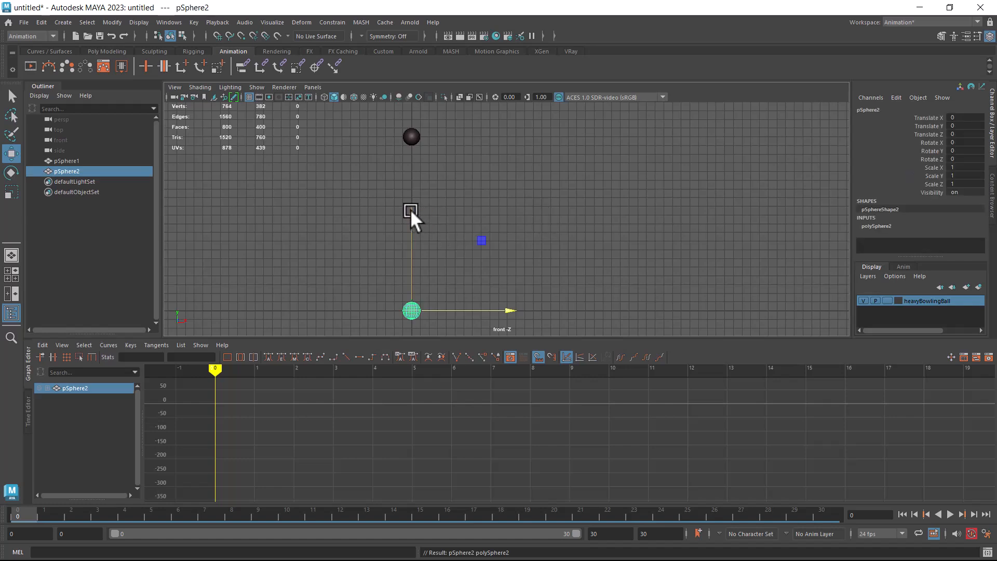
click(959, 126)
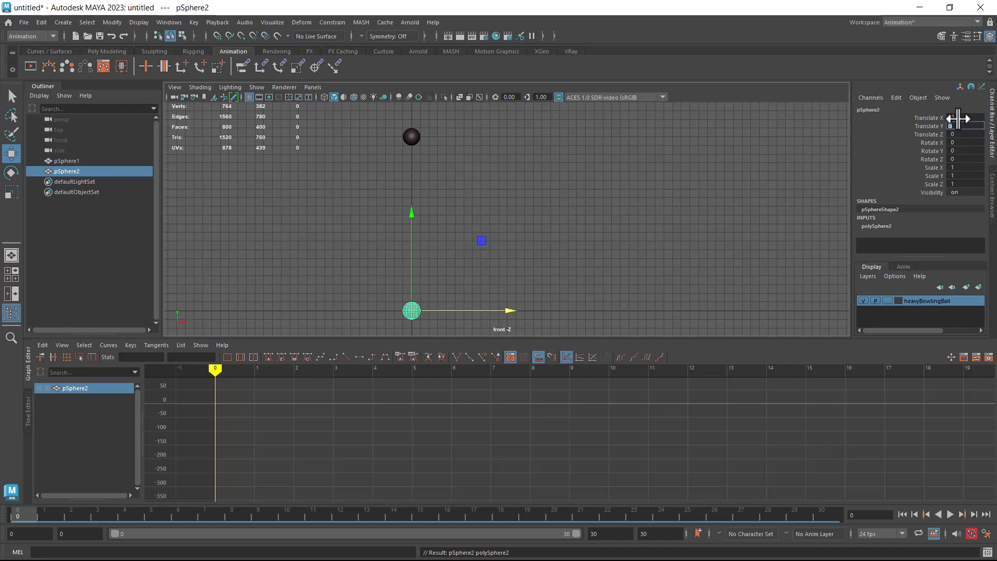
text(20)
key(Return)
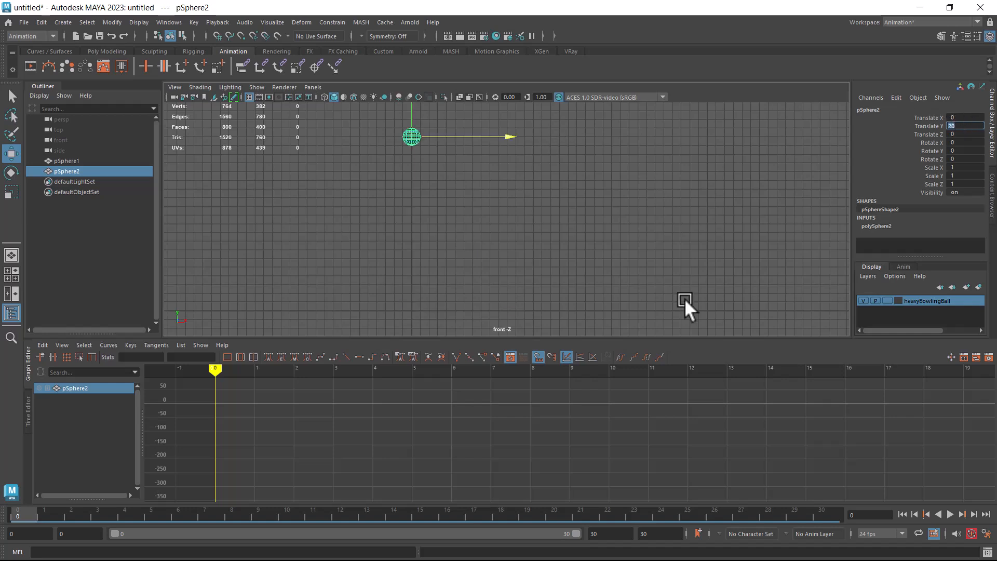
- Hide the heavyBowlingBall layer and assign a new Blinn material to the ping pong ball sphere
click(863, 300)
alt+middle_drag(412, 173, 446, 256)
alt+drag(446, 256, 457, 265)
click(433, 207)
click(423, 193)
right_click(423, 192)
mouse_move(432, 472)
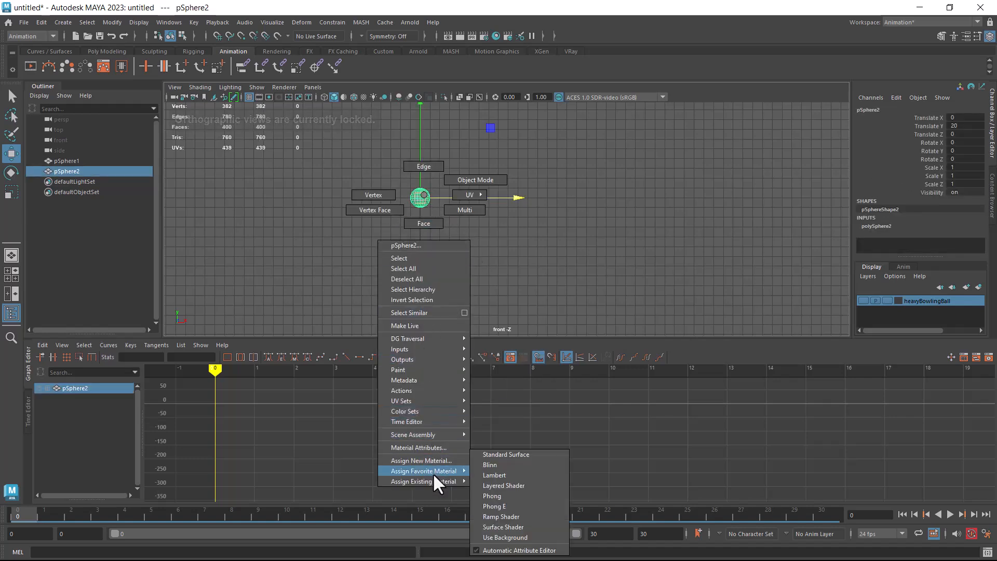
click(501, 464)
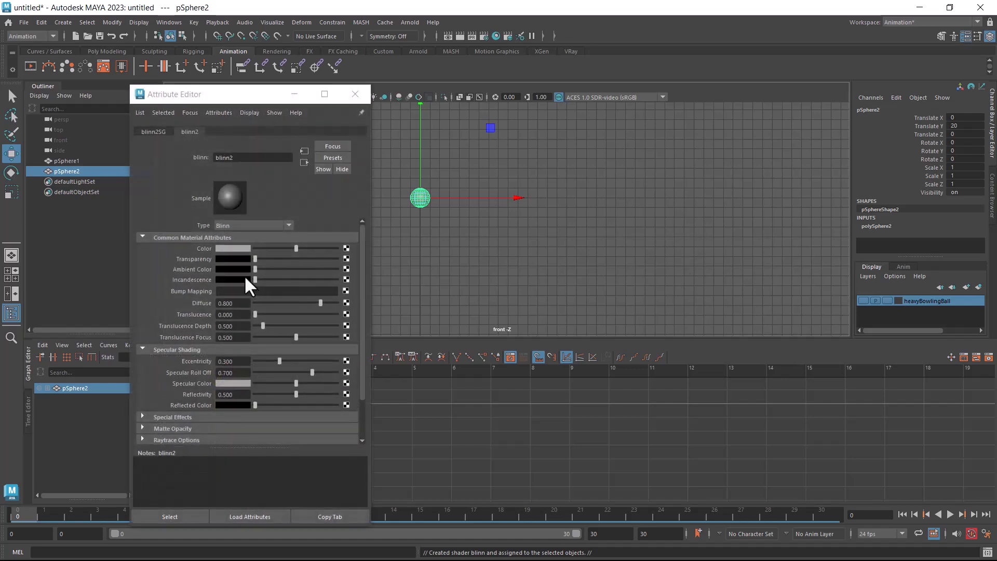
- Set the new Blinn's color to white and its eccentricity to 0.096, leaving the ping pong ball selected
click(232, 248)
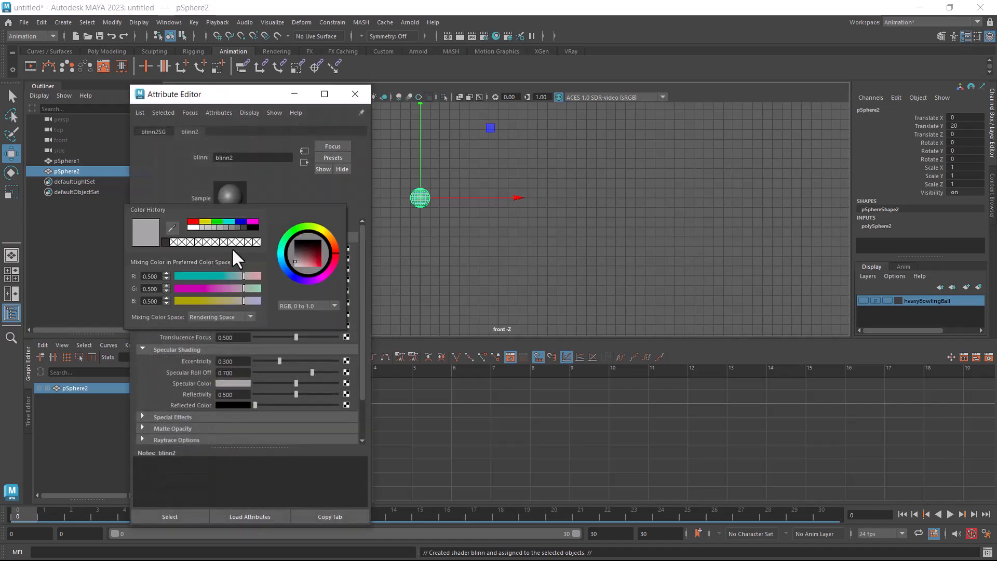
click(192, 227)
drag(279, 362, 263, 360)
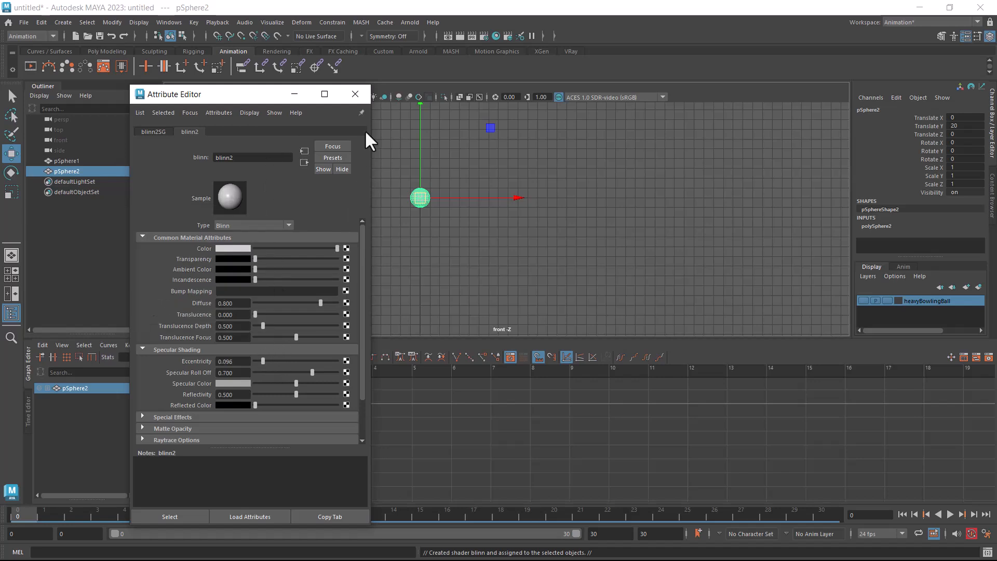
click(356, 95)
click(523, 239)
scroll(448, 222, up, 2)
alt+middle_drag(449, 221, 494, 166)
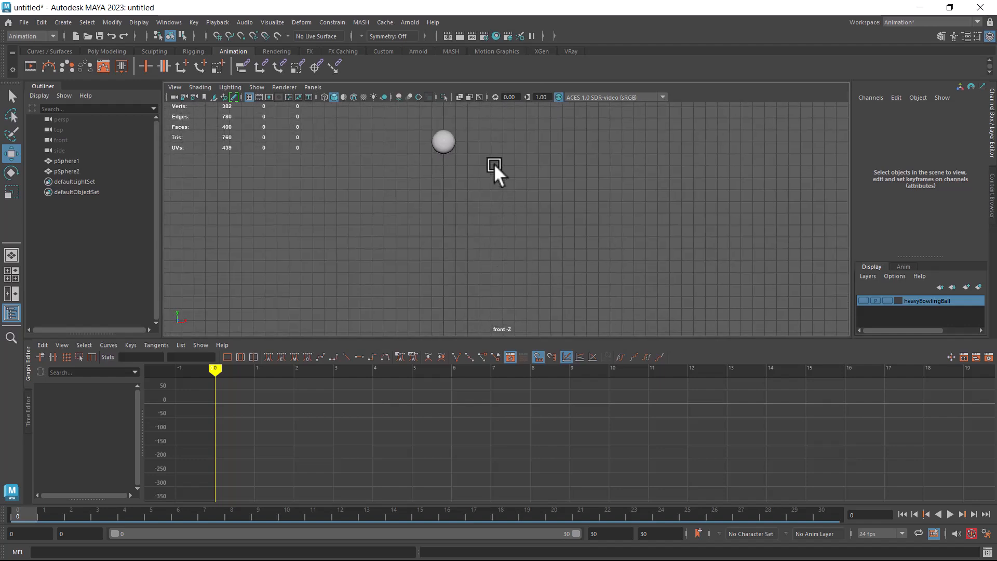
drag(490, 130, 360, 198)
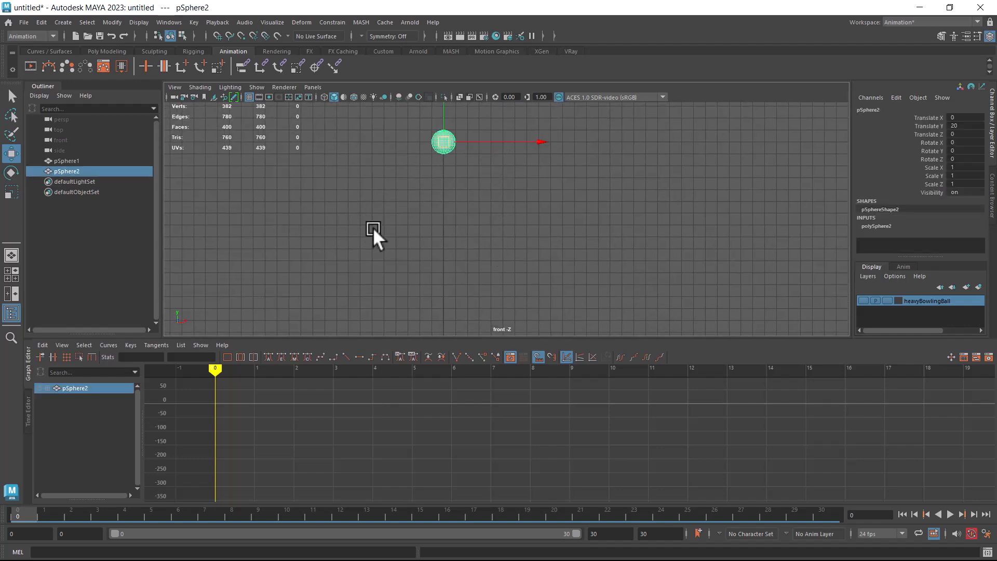
- Switch to the Gemini chat and read the light ball notes on elasticity, drop timing and second peak height
key(alt+Tab)
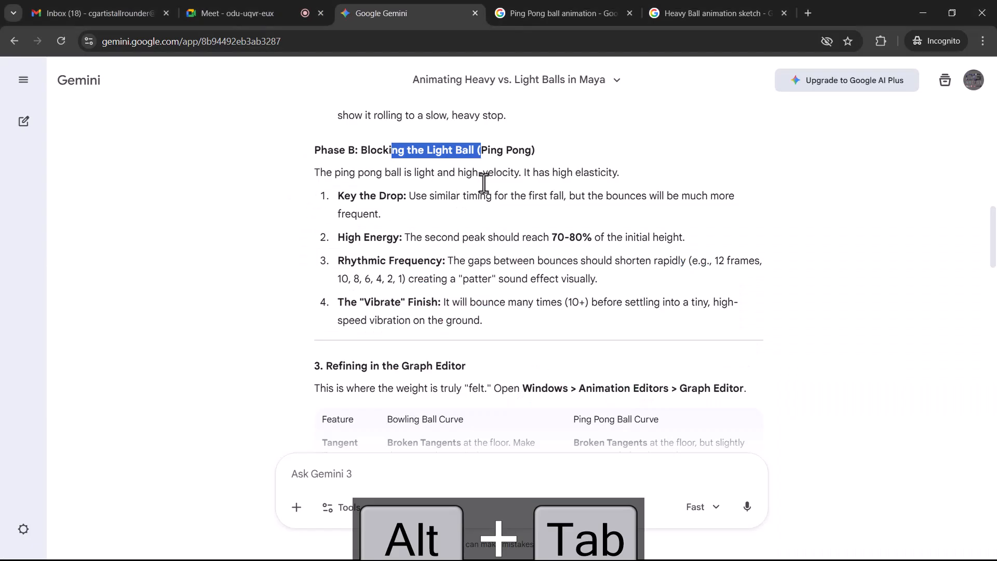
drag(326, 173, 625, 176)
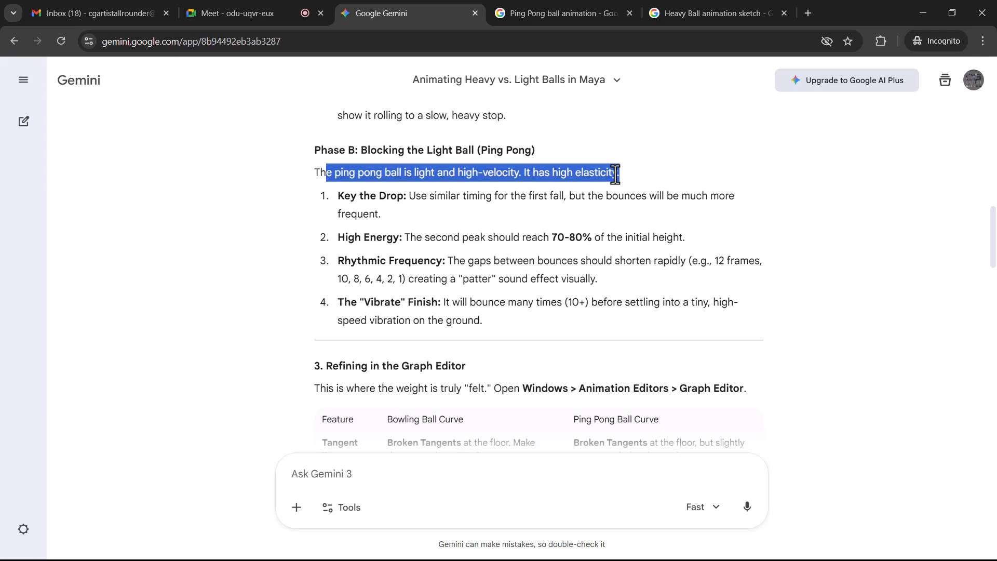
click(354, 203)
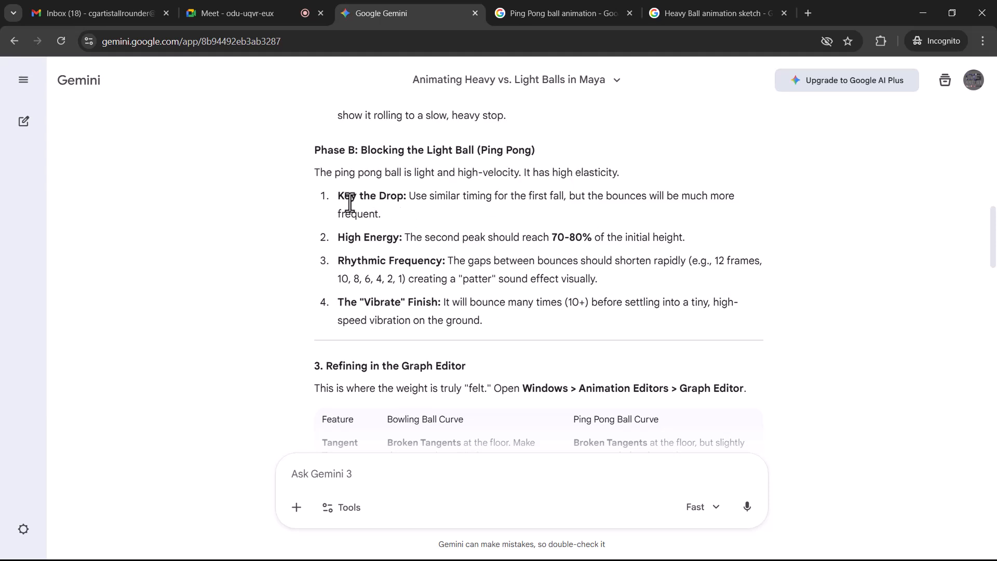
drag(409, 197, 435, 217)
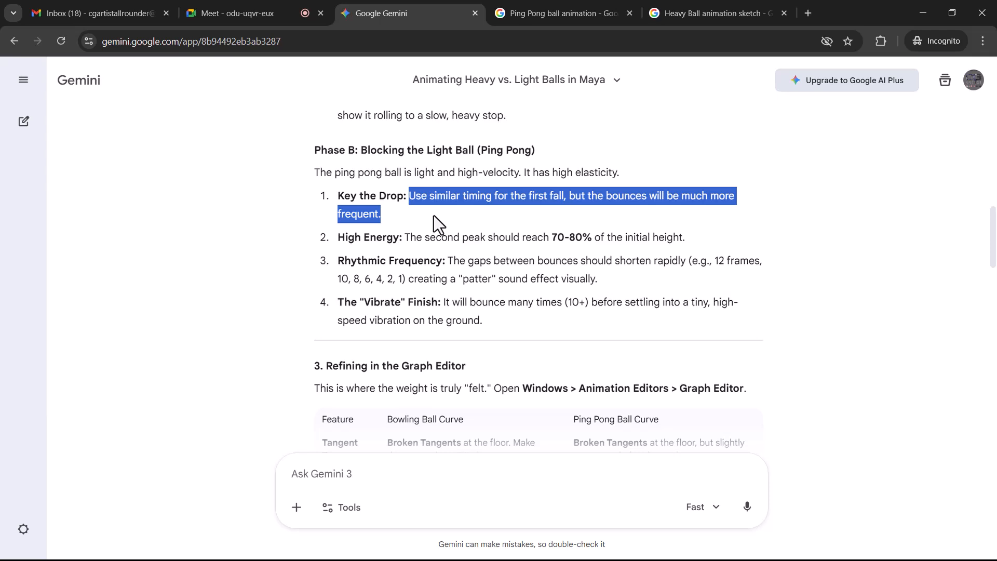
click(339, 238)
drag(339, 238, 665, 236)
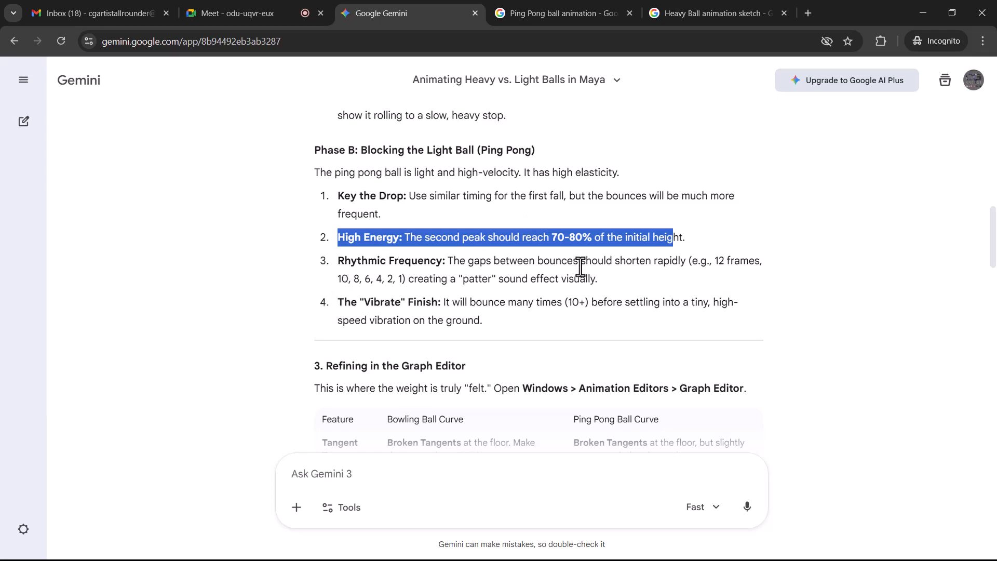
- Switch back to Maya and set a keyframe on all of the ping pong ball's channels at frame 0
key(alt+Tab)
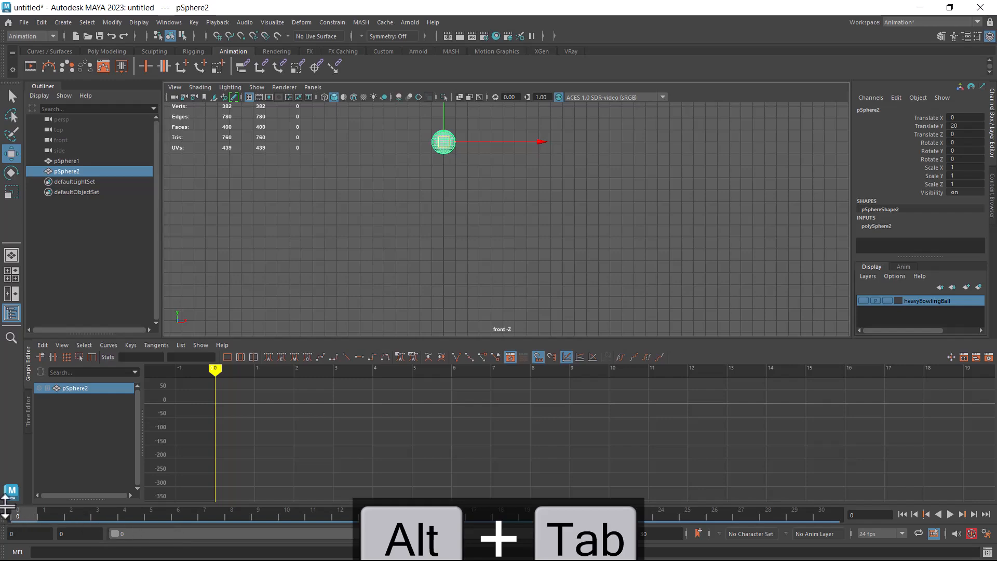
key(s)
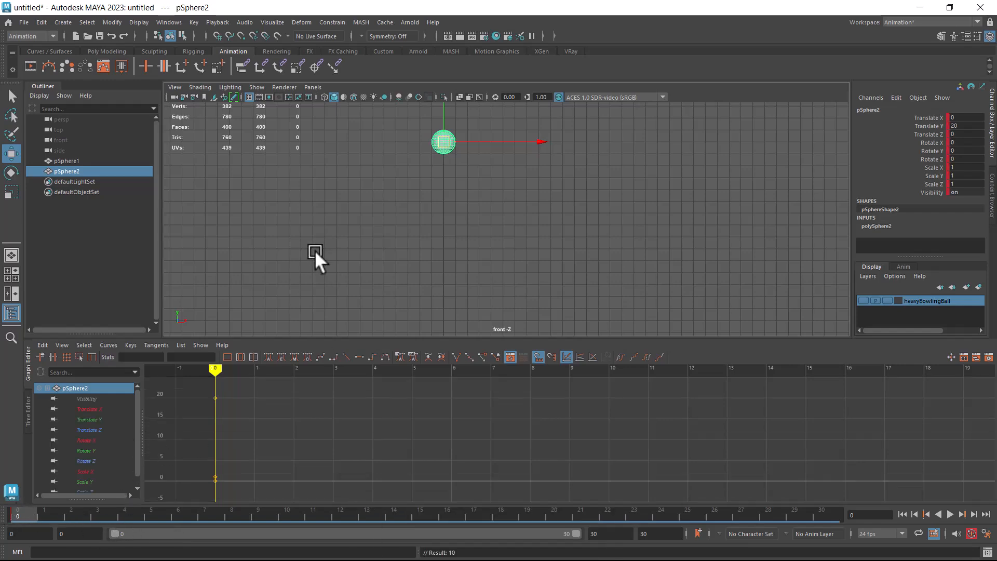
- Switch to the Gemini chat and read the Rhythmic Frequency note on the frame gaps between bounces
key(alt+Tab)
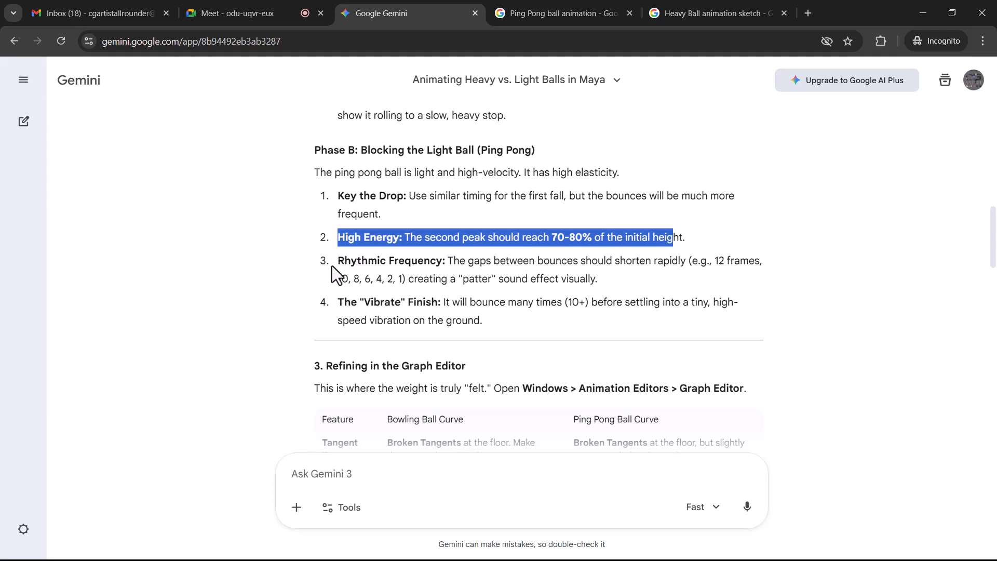
drag(362, 260, 447, 262)
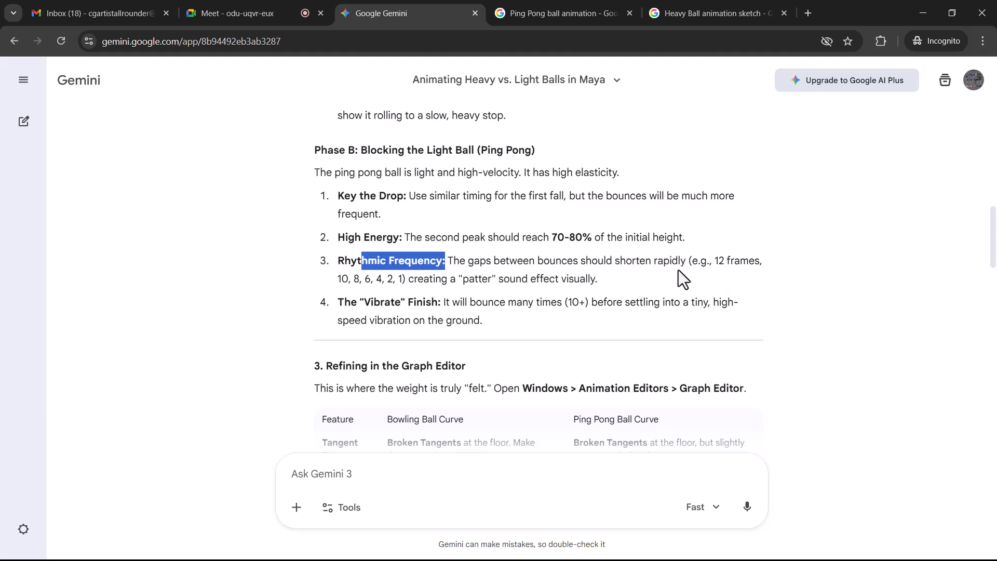
drag(690, 261, 598, 281)
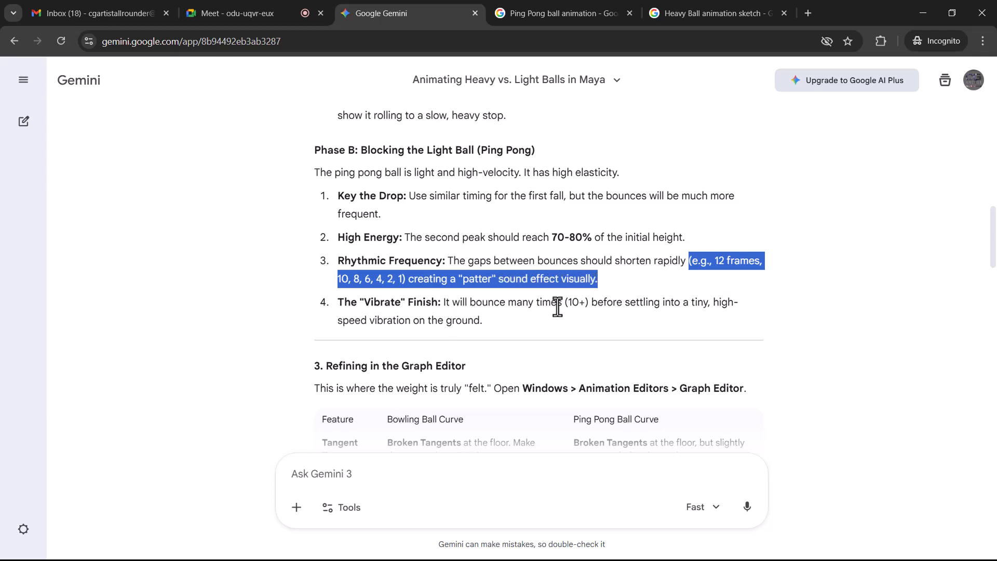
- Switch back to Maya and key the ping pong ball's first ground contact at frame 7 with Translate Y 1
key(alt+Tab)
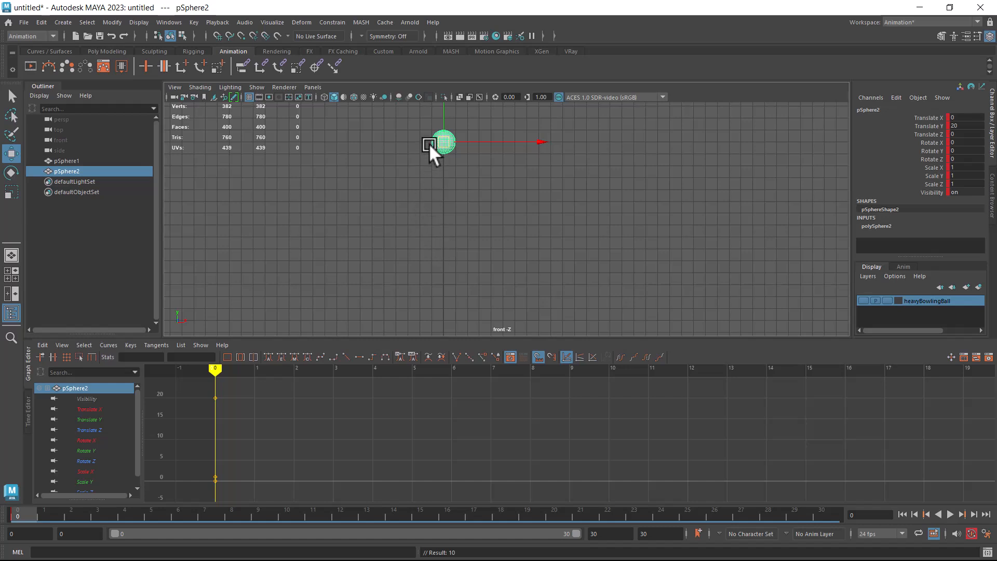
alt+middle_drag(475, 288, 382, 250)
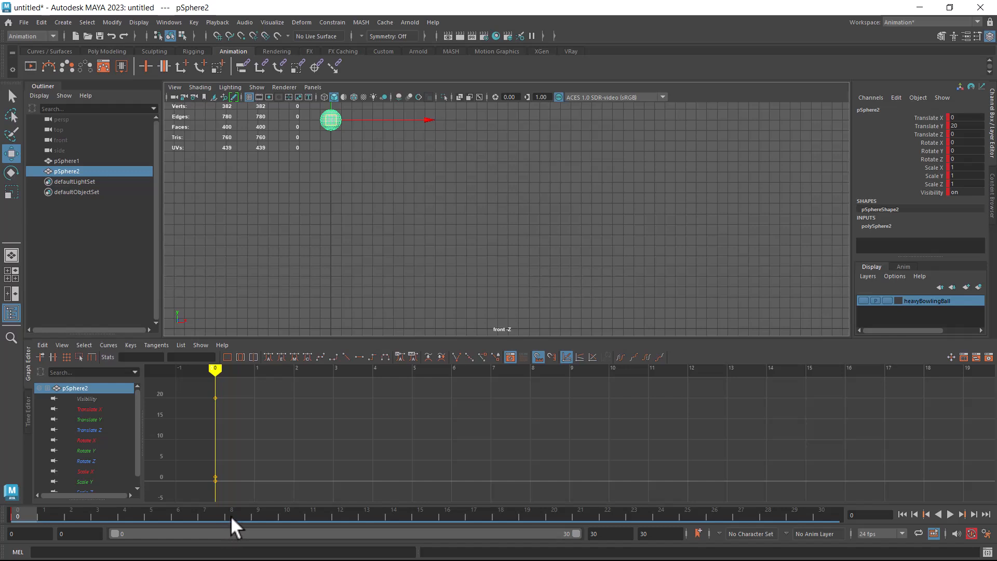
drag(201, 516, 201, 516)
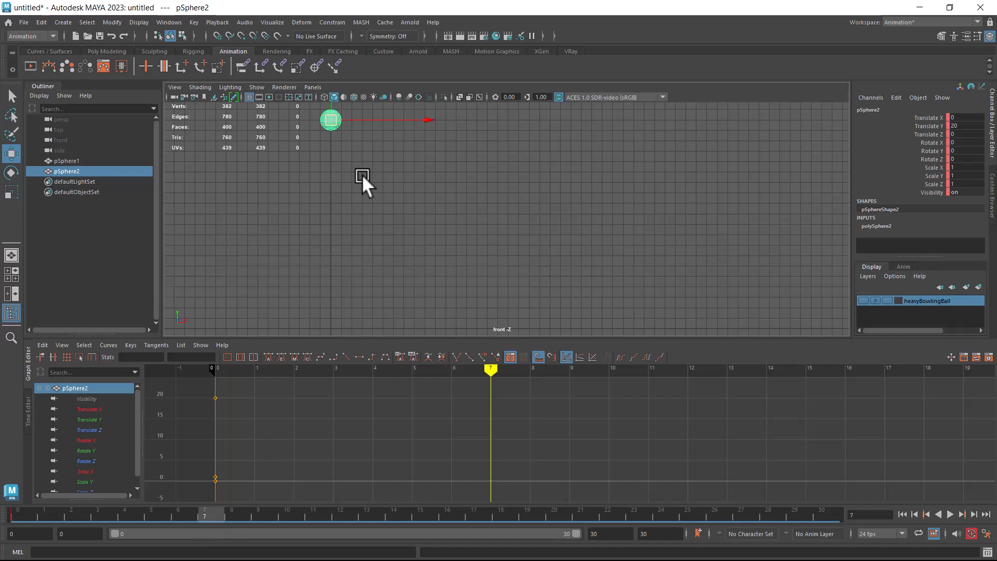
alt+middle_drag(428, 179, 485, 239)
double_click(966, 125)
text(0)
key(Return)
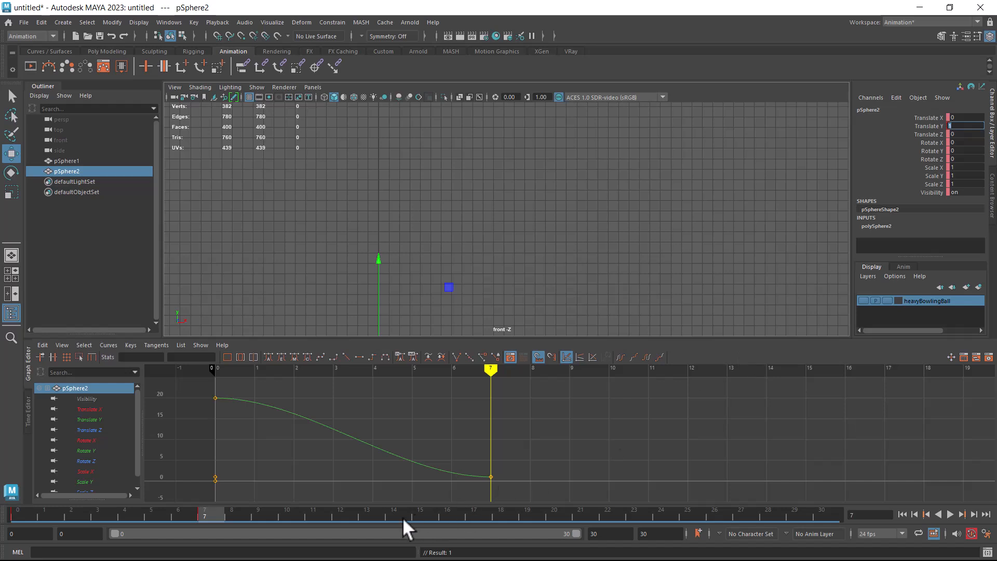
- Review the ping pong ball's drop at frames 0 and 7, and move the current time to frame 14
click(388, 514)
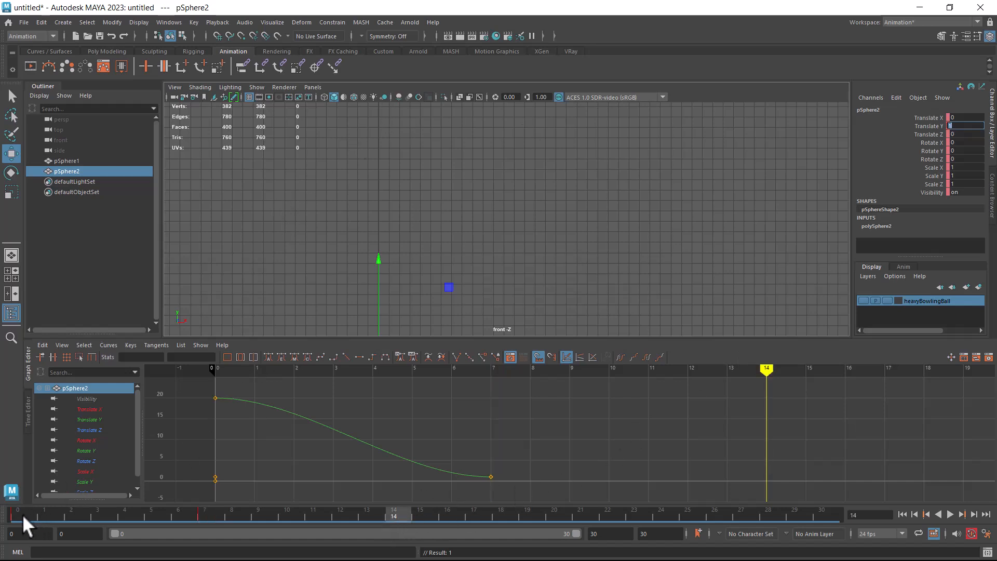
click(23, 514)
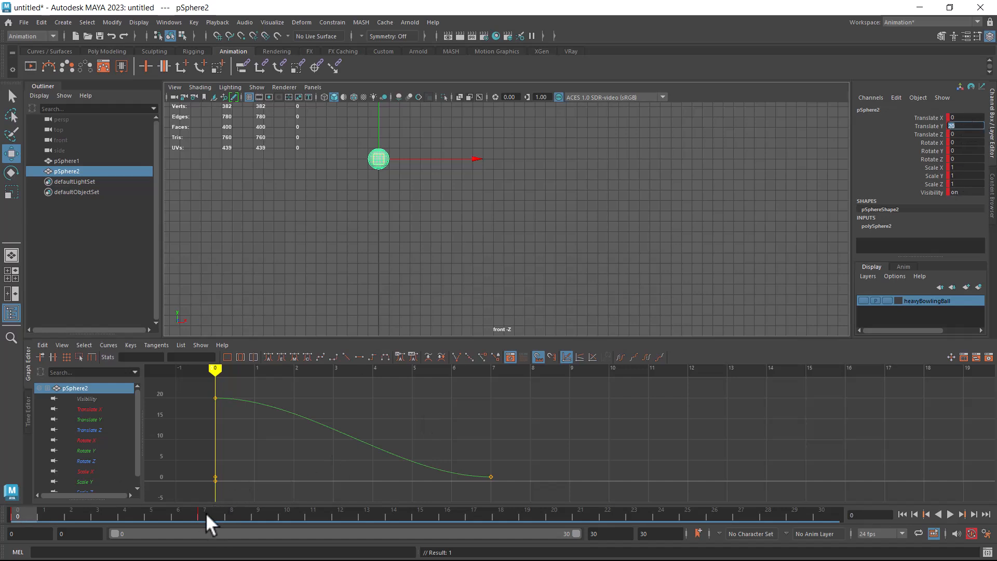
click(206, 513)
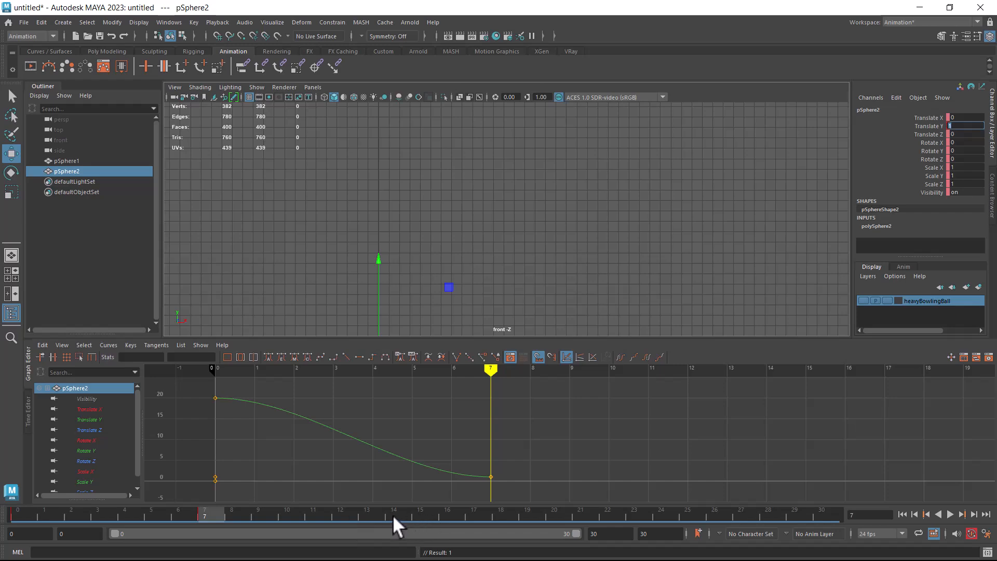
click(394, 515)
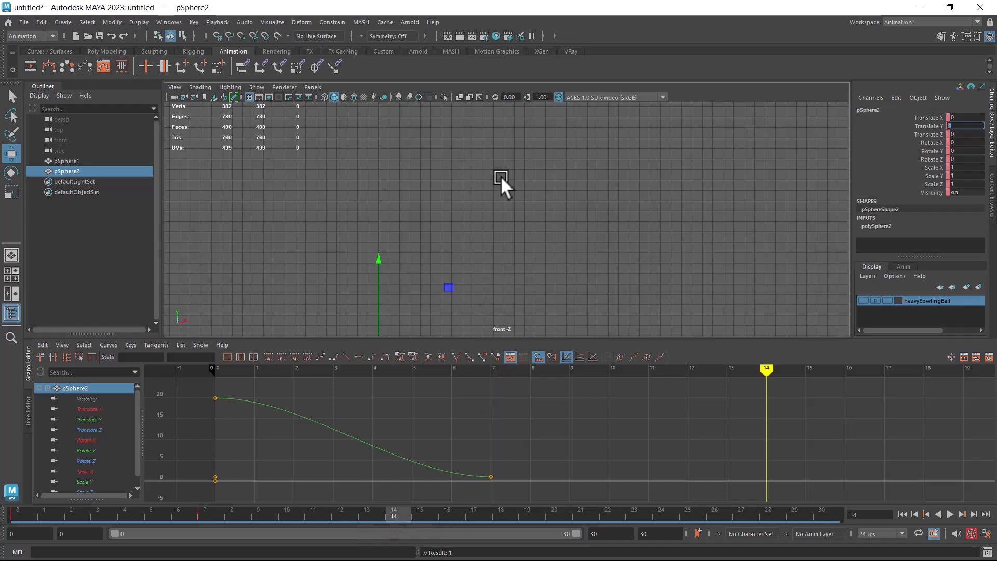
- Switch to the Gemini chat, check the High Energy note on the second peak's height, and open the Calculator
key(alt+Tab)
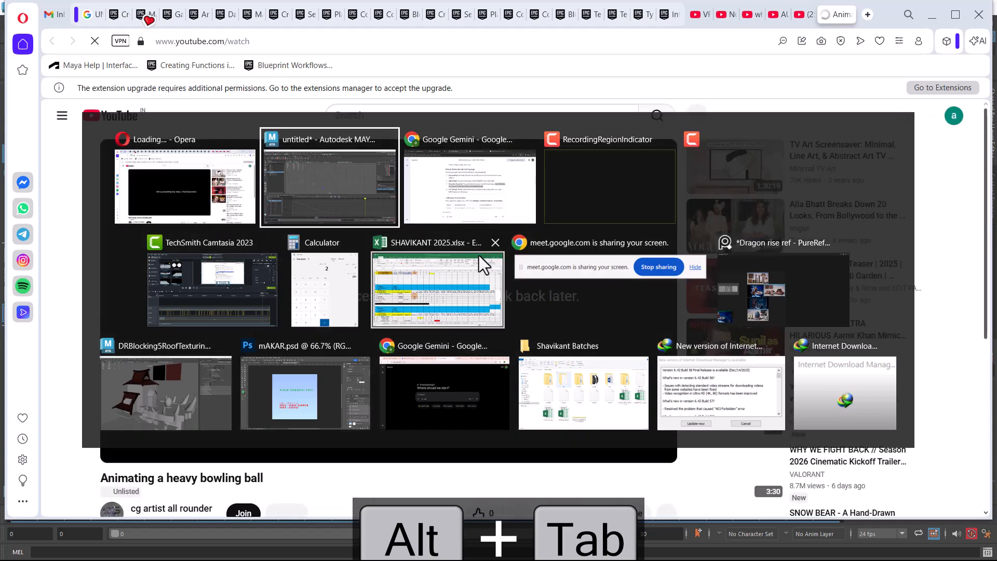
click(472, 210)
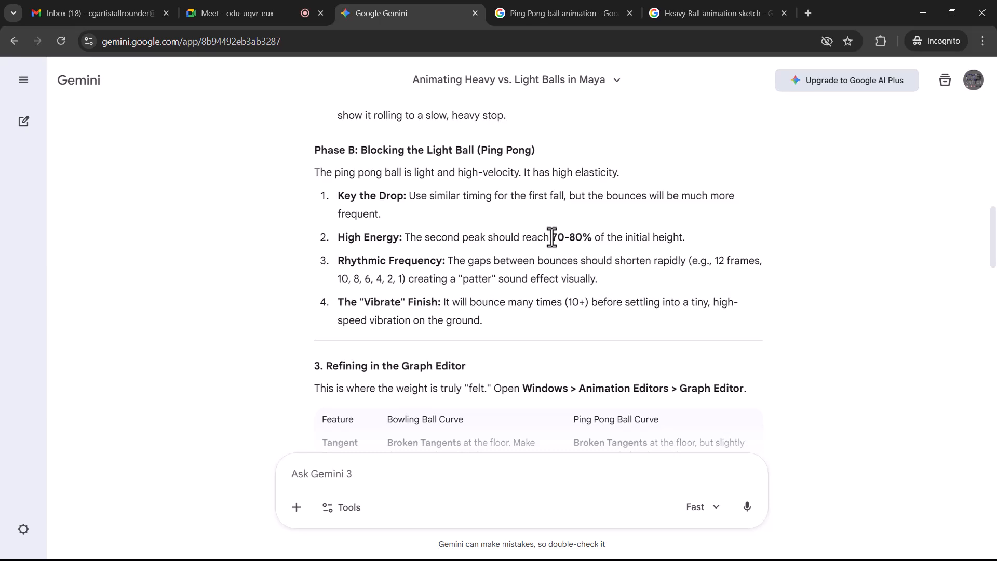
key(super)
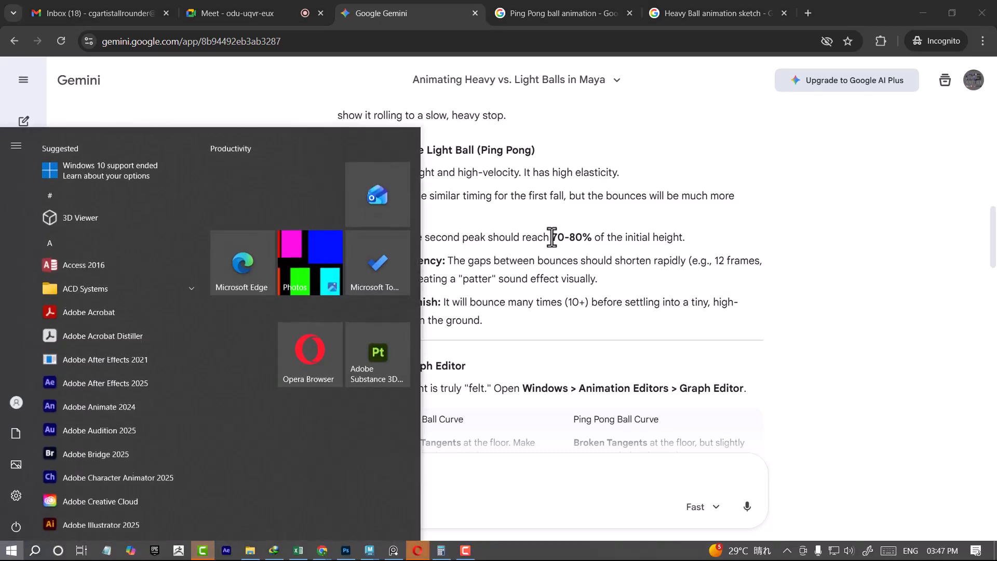
text(ca)
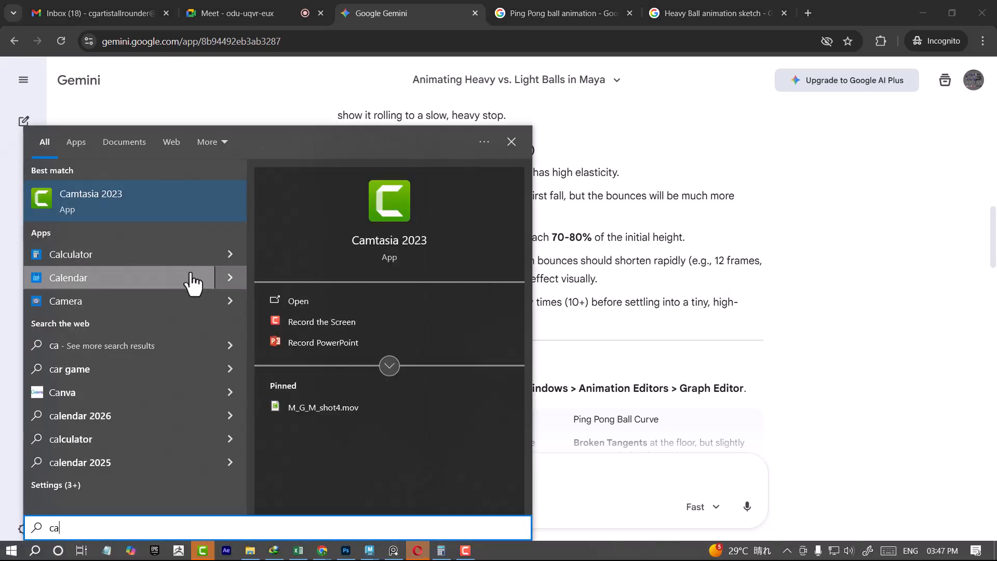
click(124, 259)
- Try to calculate 80 percent of the initial height as 20 × 80 ÷ 10
click(486, 462)
click(485, 514)
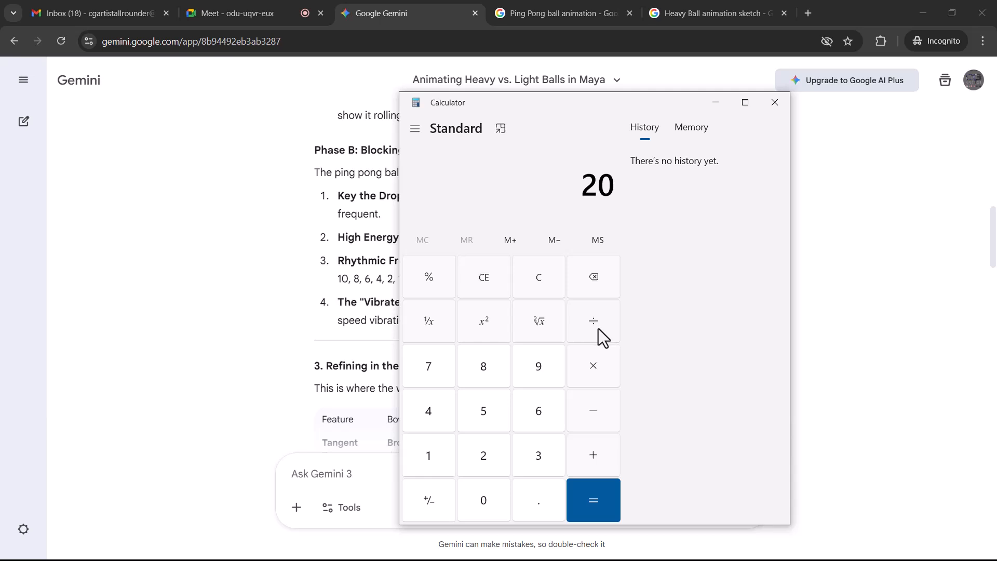
click(601, 369)
key(8)
click(488, 508)
click(598, 322)
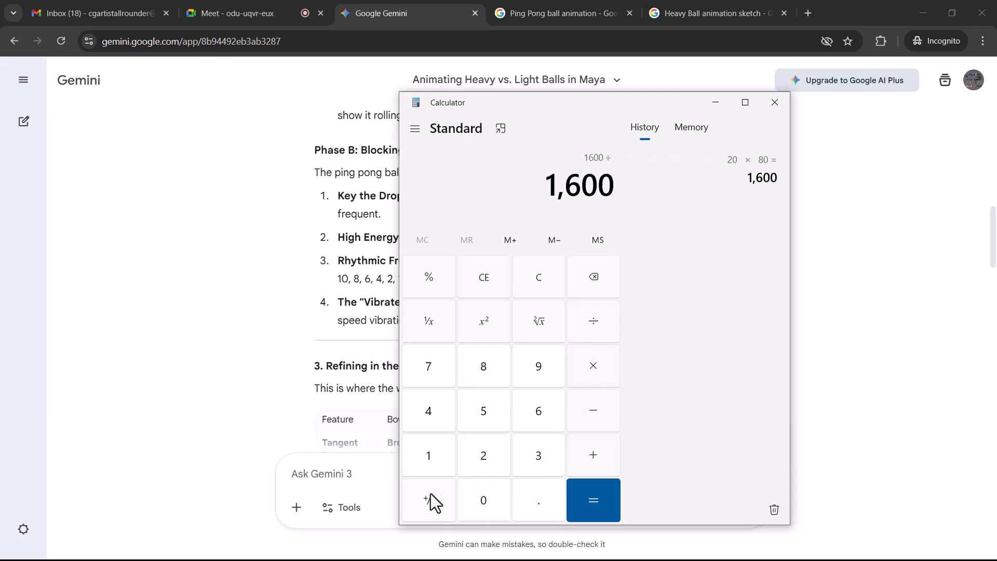
click(428, 460)
click(491, 507)
click(600, 502)
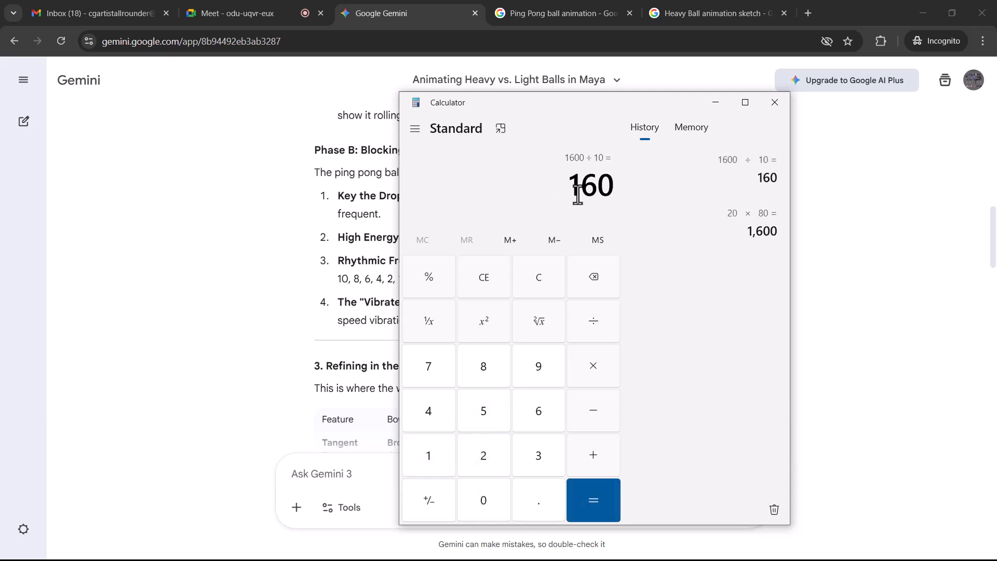
- Clear the result and calculate 80 percent of the initial height as 20 × 80 ÷ 100
click(595, 284)
click(484, 457)
click(486, 494)
click(590, 383)
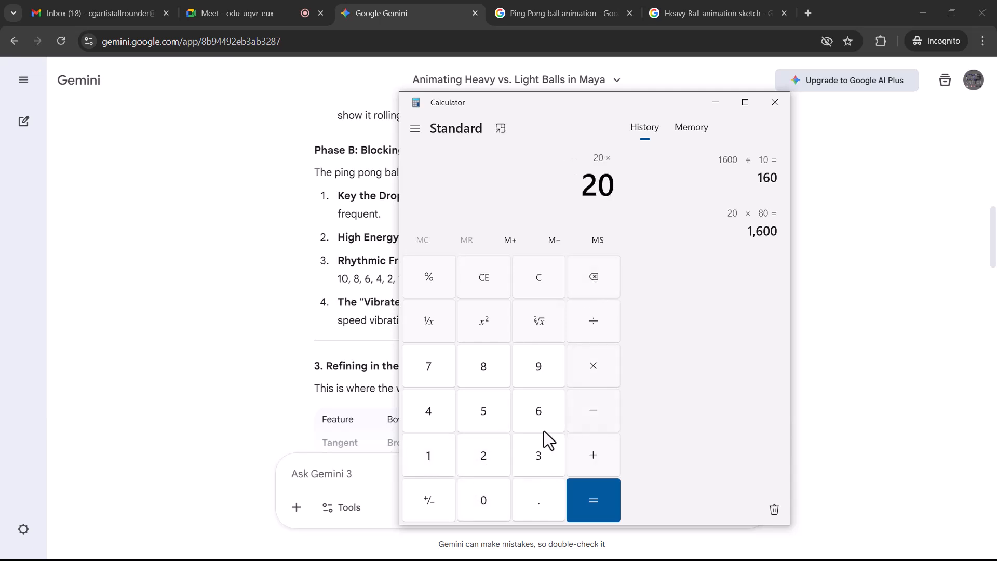
click(485, 383)
click(482, 496)
click(602, 335)
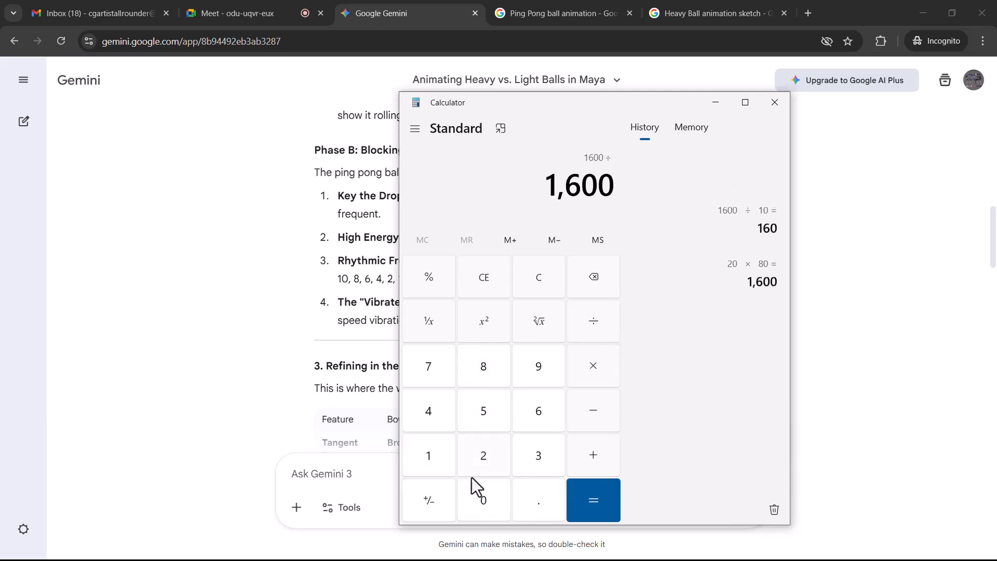
click(427, 455)
click(486, 506)
click(484, 507)
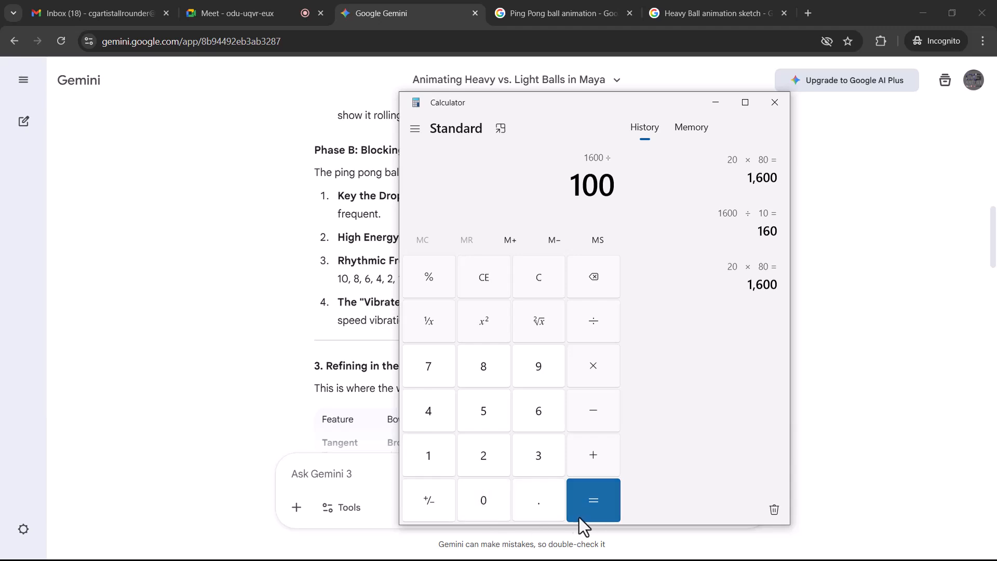
click(588, 505)
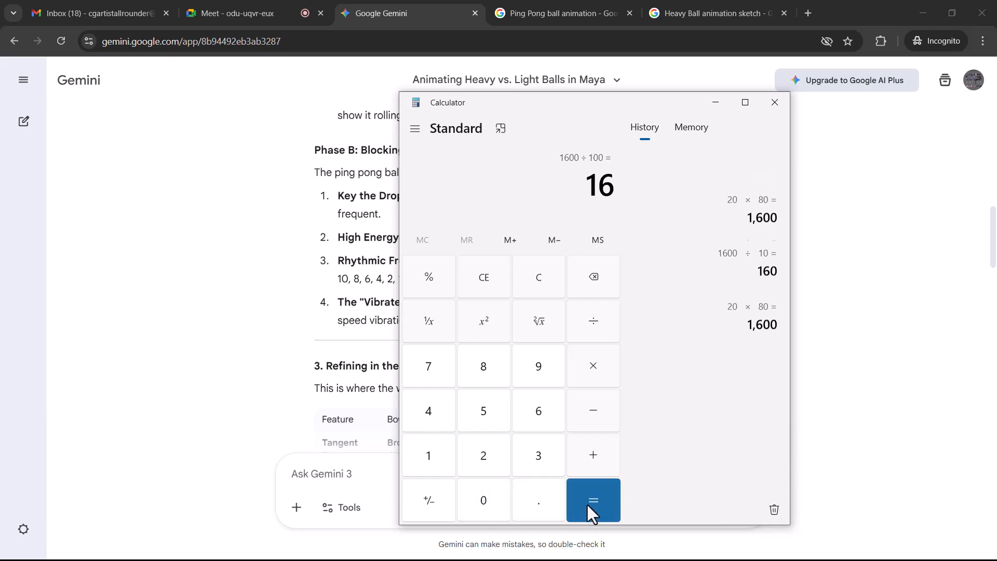
- Switch back to Maya, key the ping pong ball's second peak at frame 14 with Translate Y 16, and scrub through the bounce
click(927, 4)
key(alt+Tab)
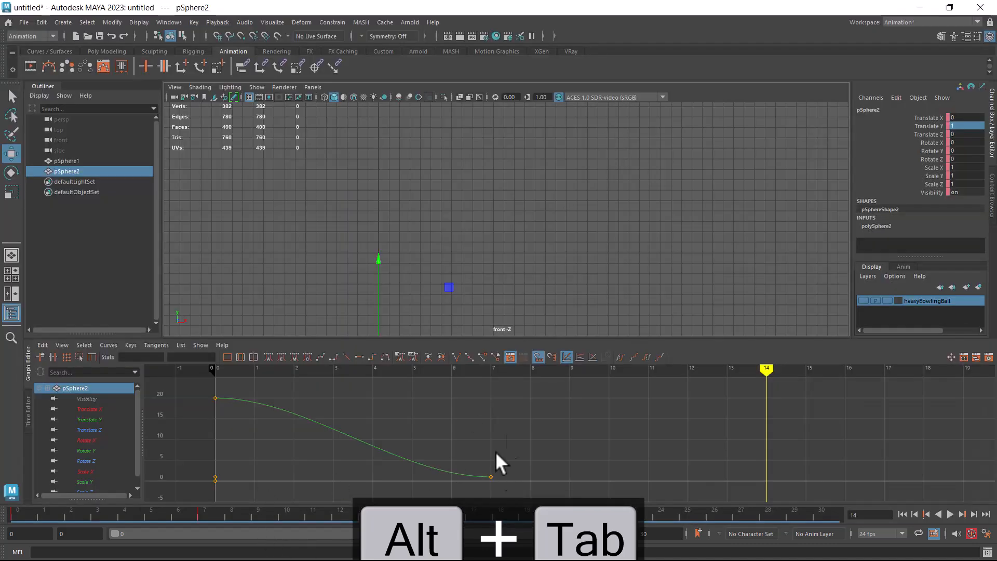
alt+middle_drag(394, 263, 448, 244)
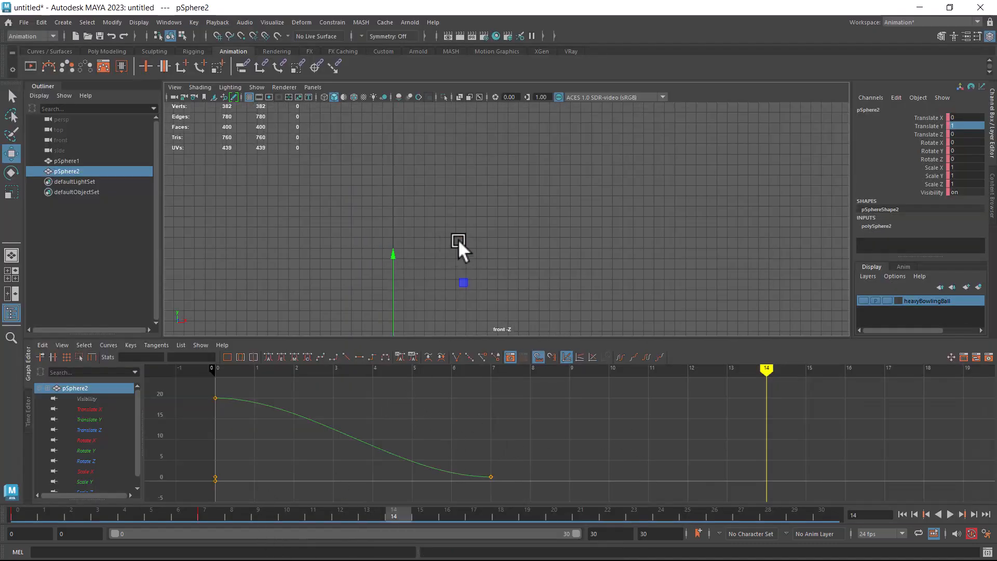
text(6)
key(Return)
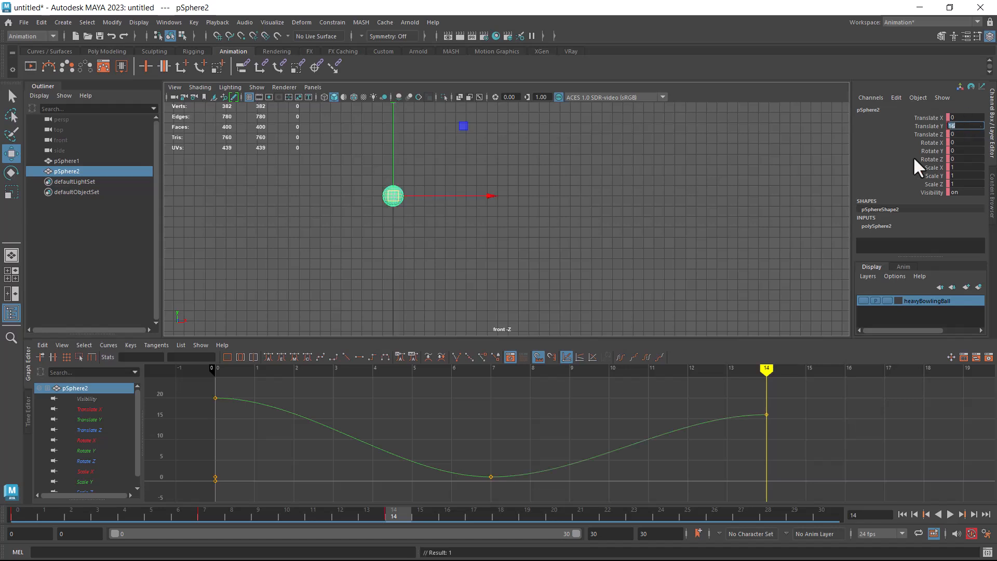
mouse_move(58, 508)
mouse_down()
mouse_move(13, 517)
mouse_move(396, 520)
mouse_up()
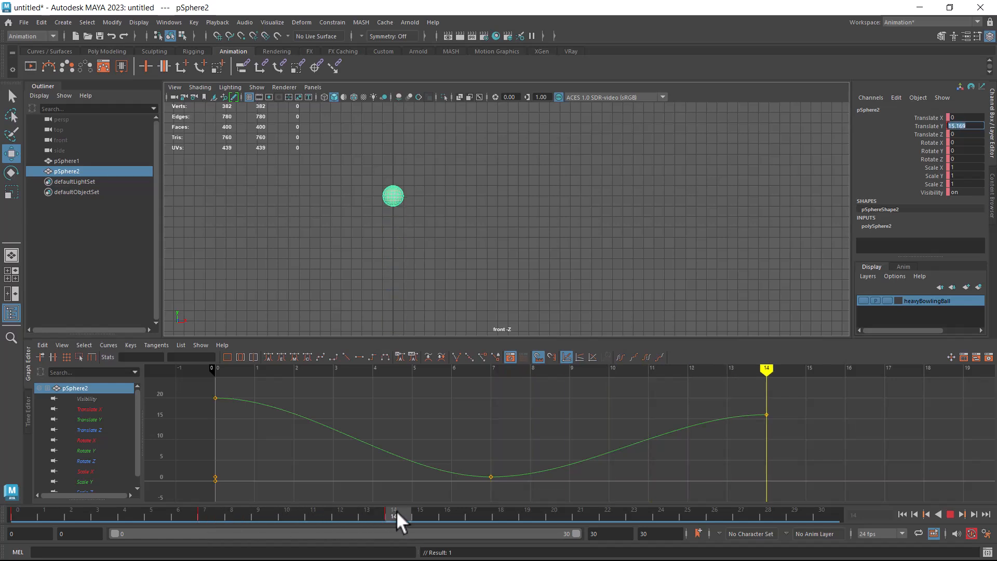
drag(397, 510, 397, 511)
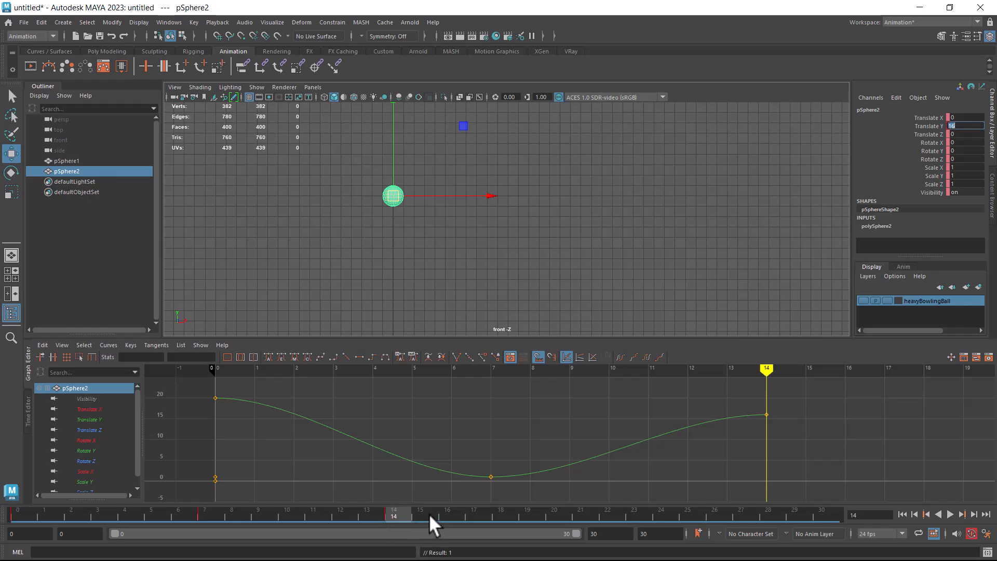
- Switch to the Gemini chat and check the first frame gap in the Rhythmic Frequency note
key(alt+Tab)
click(457, 156)
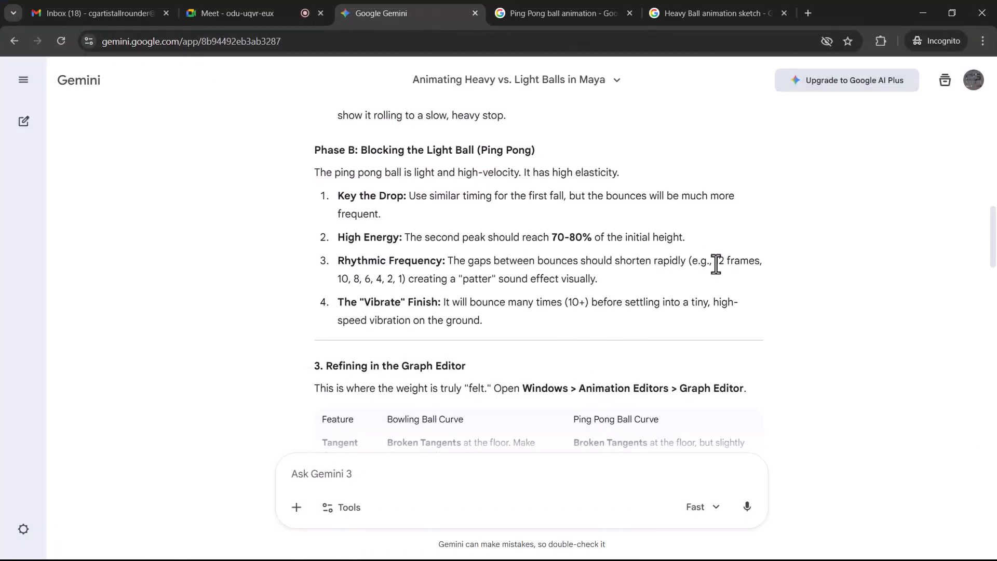
drag(715, 264, 723, 264)
- Return to the ground contact at frame 7 in Maya and calculate 7 + 12 in the Calculator
key(alt+Tab)
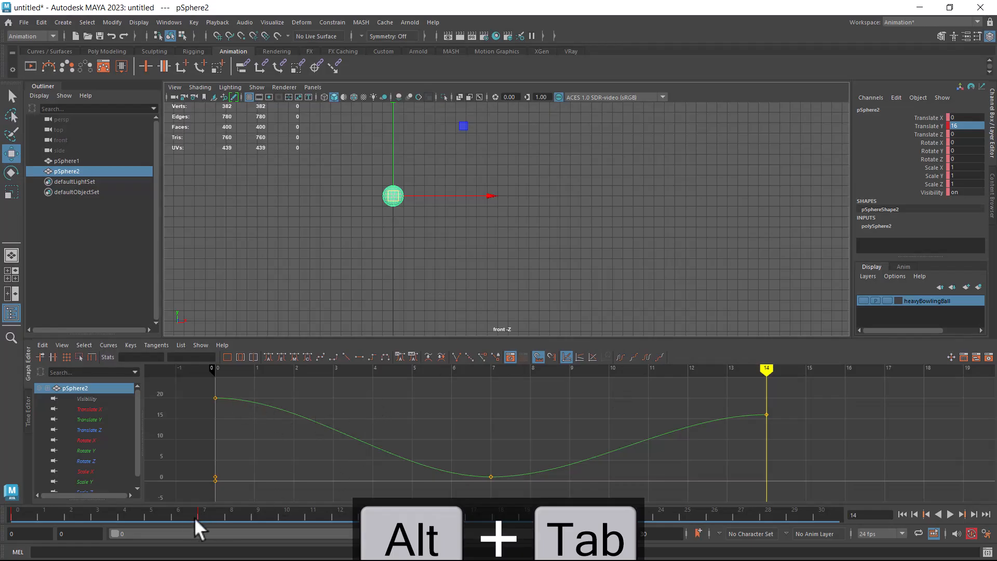
click(201, 515)
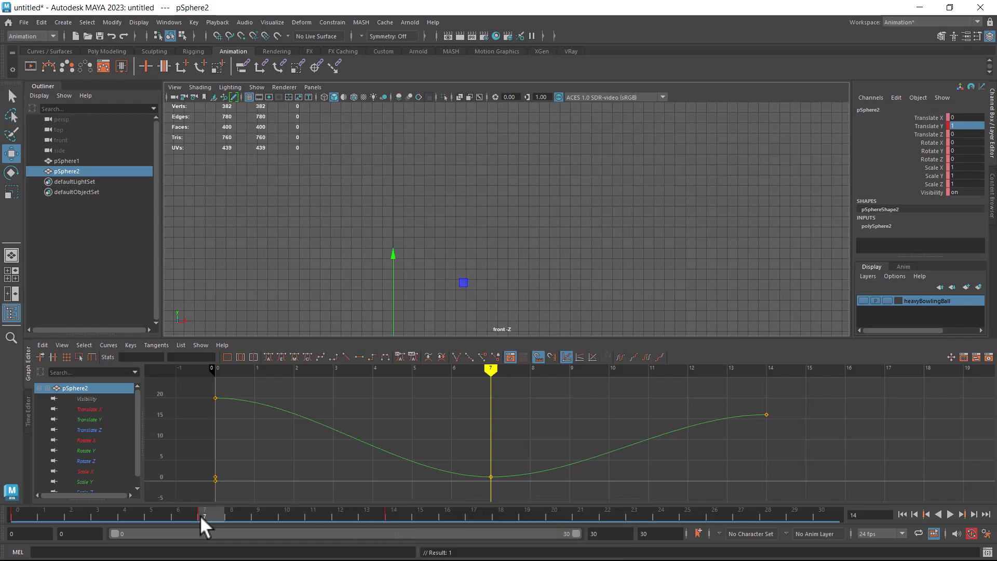
key(super)
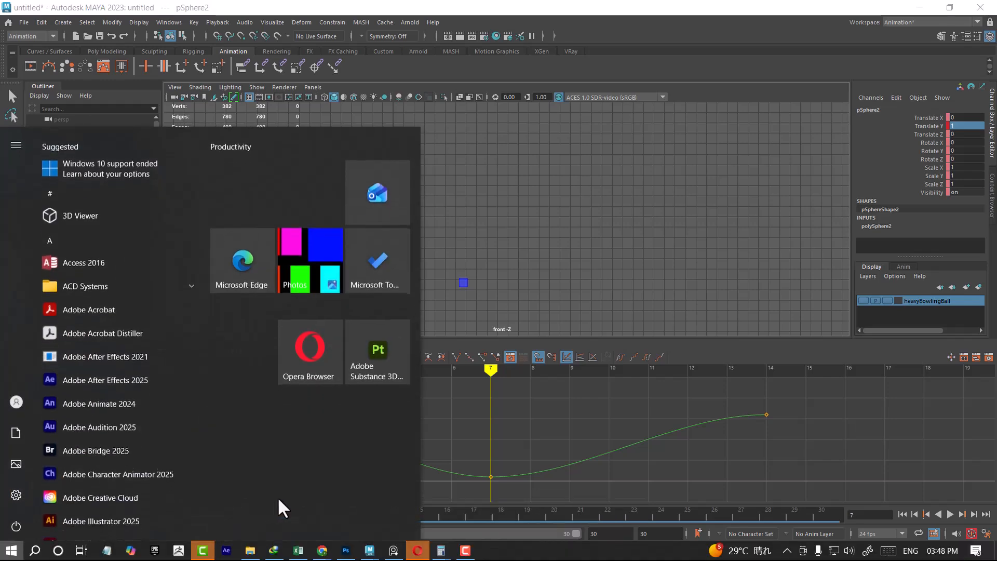
text(cal)
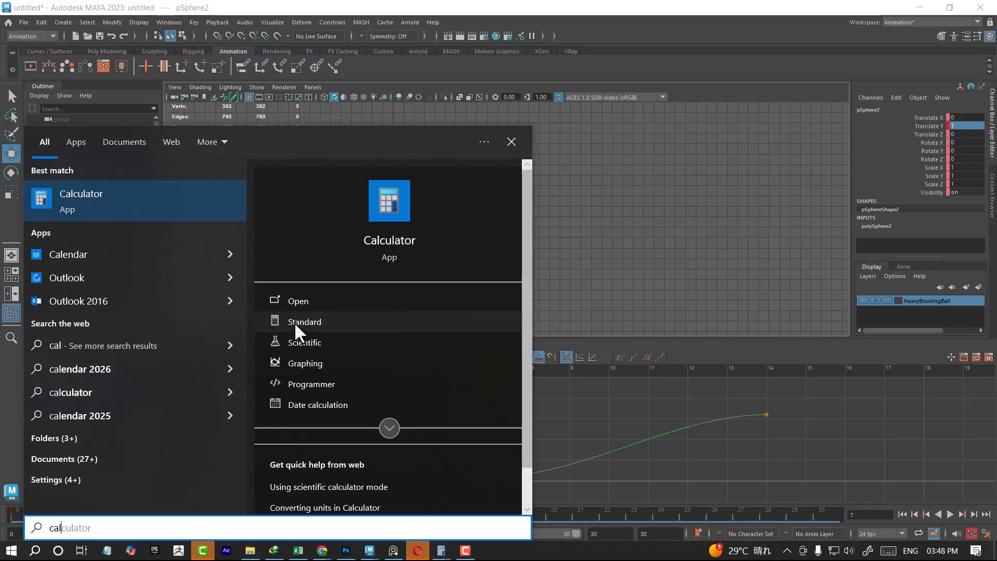
click(39, 203)
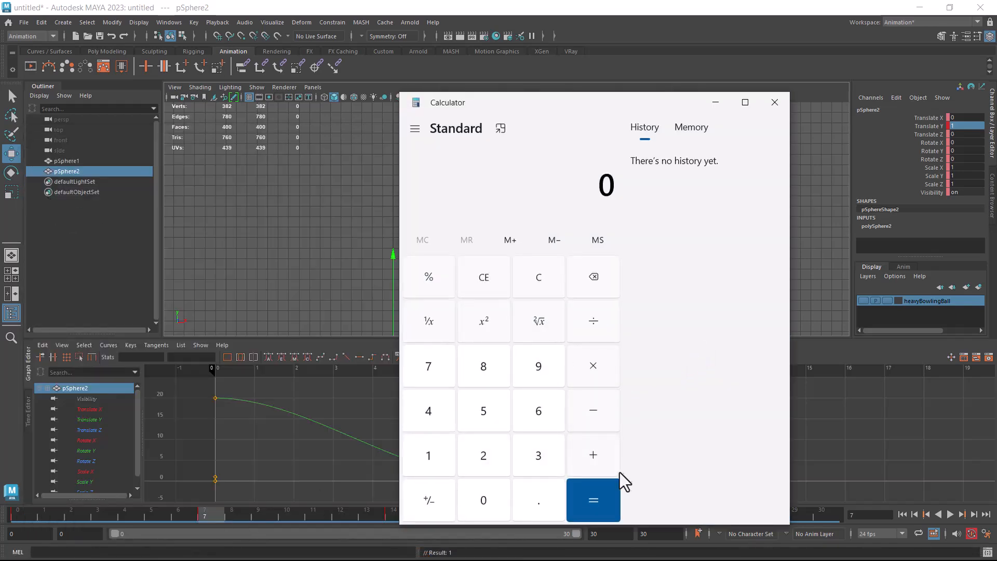
click(440, 373)
click(597, 455)
click(428, 460)
click(466, 457)
click(592, 500)
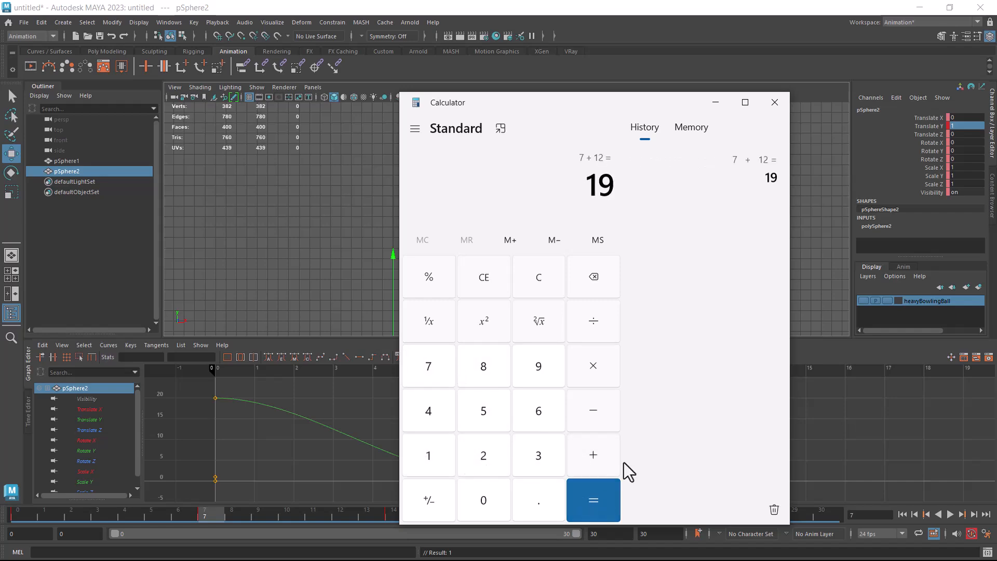
click(774, 102)
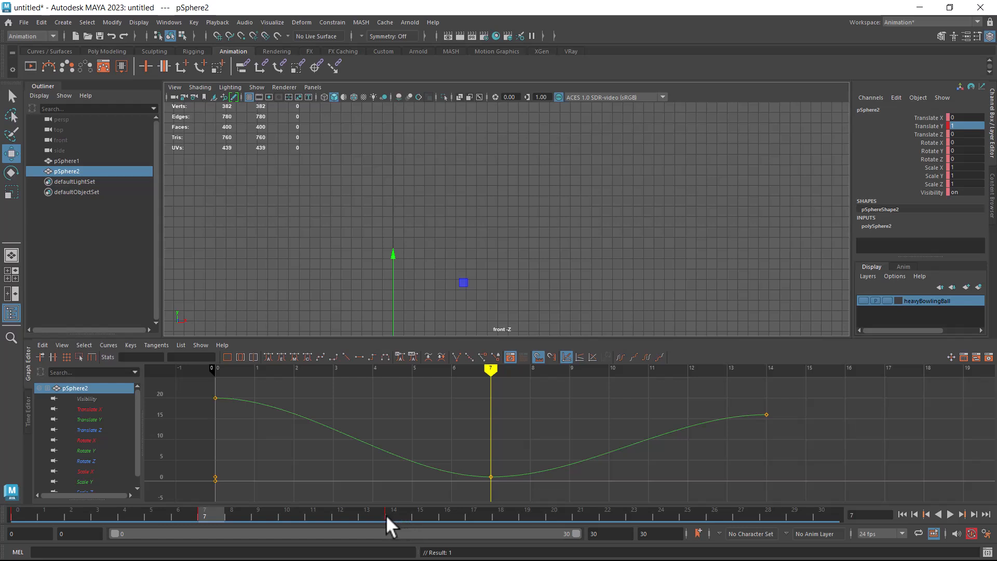
- Move the ping pong ball's second-peak key from frame 14 to frame 19 by cutting and pasting it
click(387, 514)
right_click(385, 514)
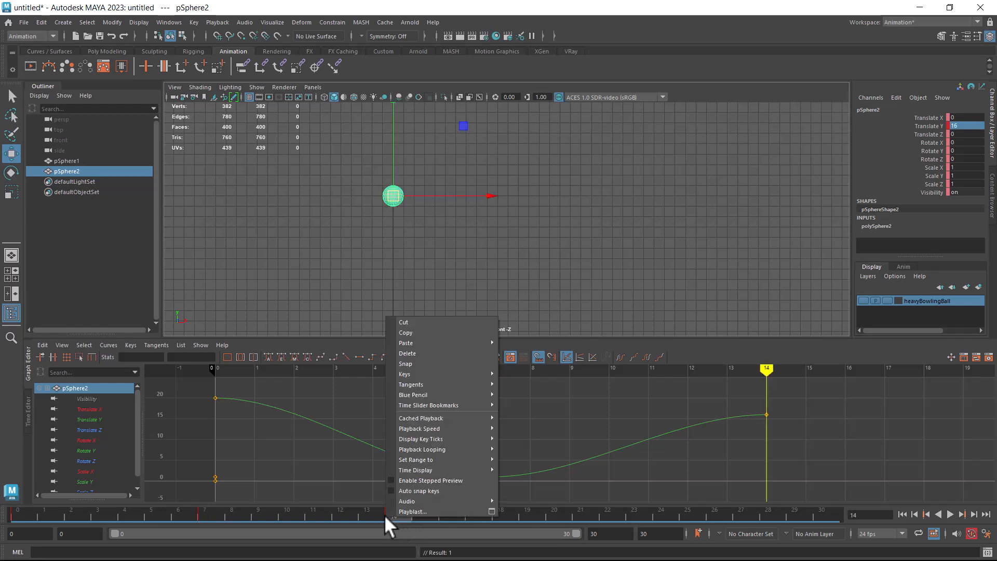
click(415, 334)
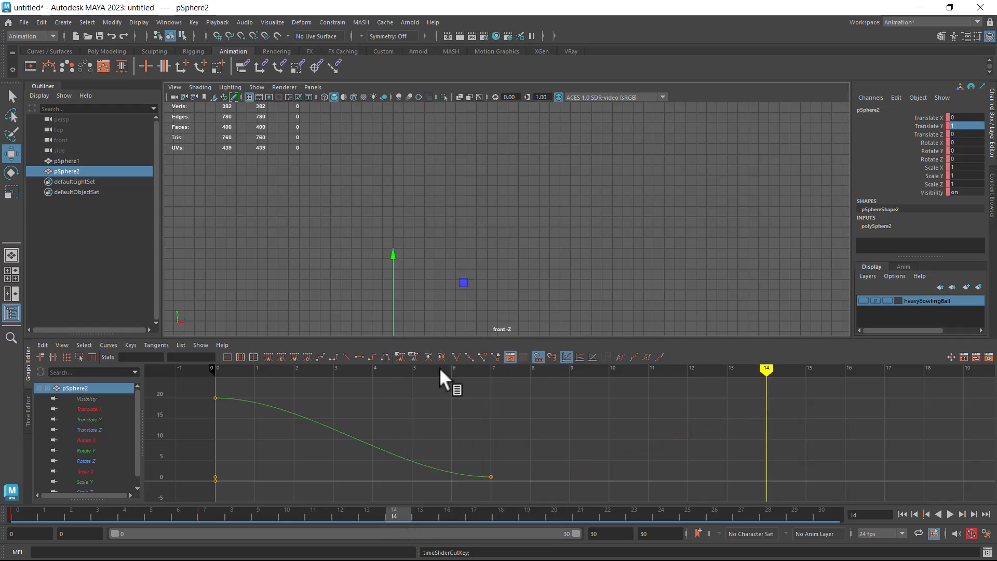
click(520, 515)
right_click(520, 515)
mouse_move(597, 343)
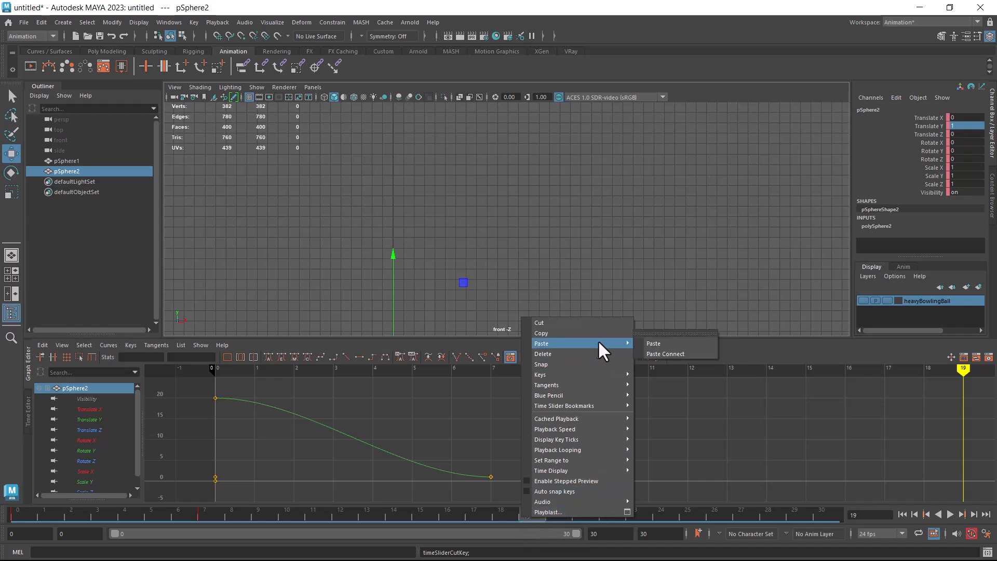
click(654, 344)
- Scrub through the ping pong ball's drop and rise between frames 0 and 19 to review the bounce timing
drag(232, 520, 525, 525)
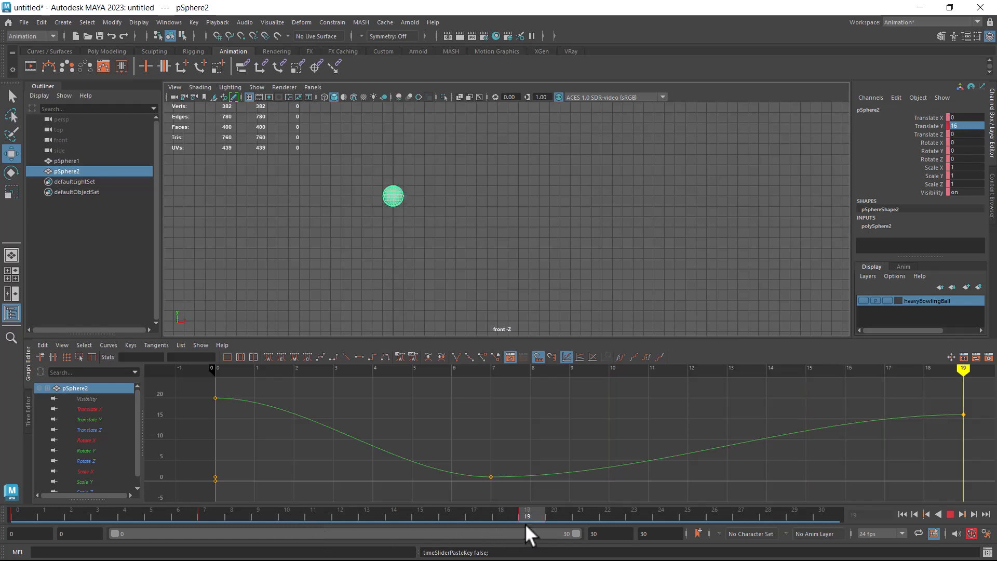
drag(525, 523, 527, 516)
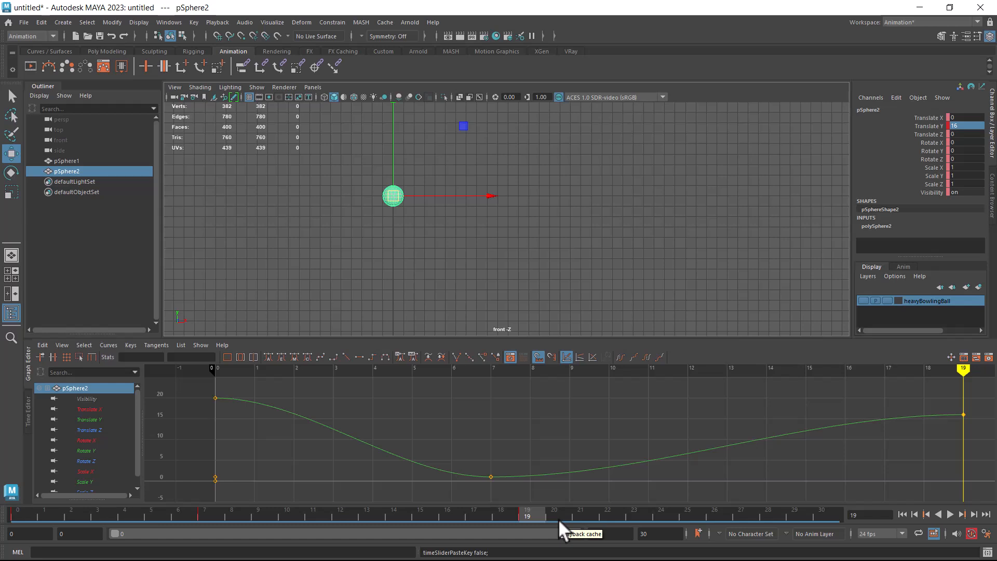
drag(12, 519, 206, 529)
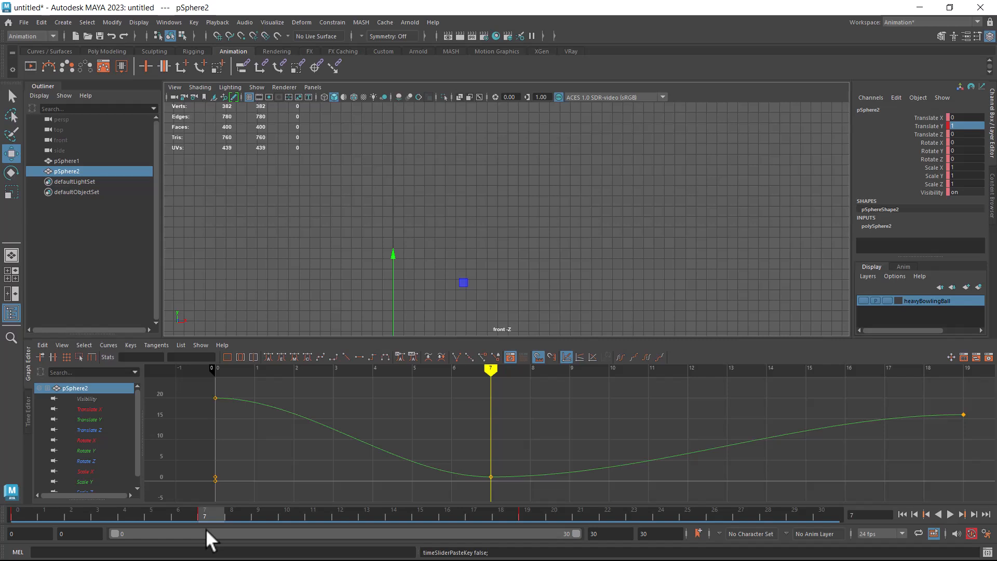
click(336, 517)
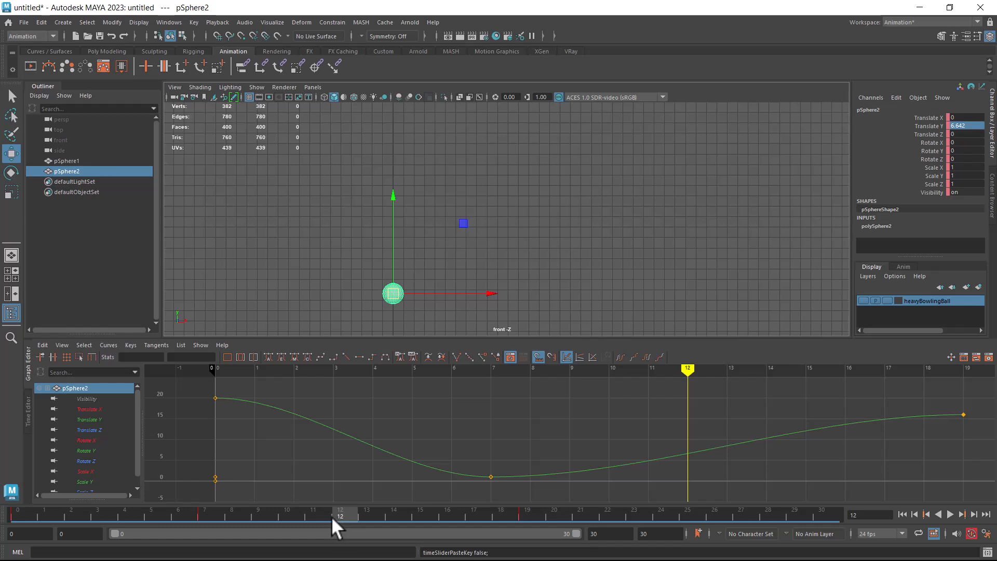
- Move the ping pong ball's second-peak key from frame 19 to frame 12 by cutting and pasting it, and play back the bounce
click(520, 517)
right_click(519, 516)
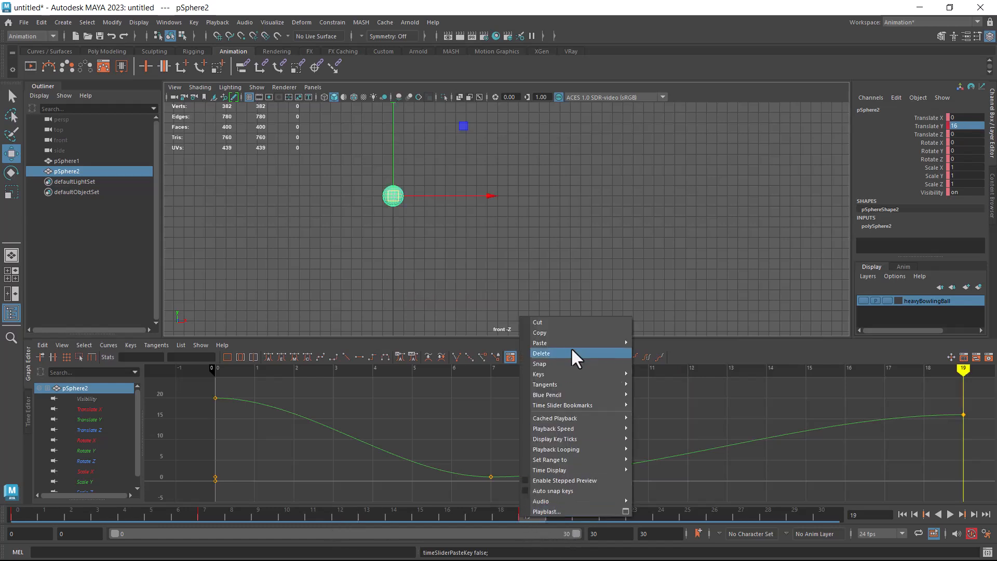
click(571, 324)
click(334, 516)
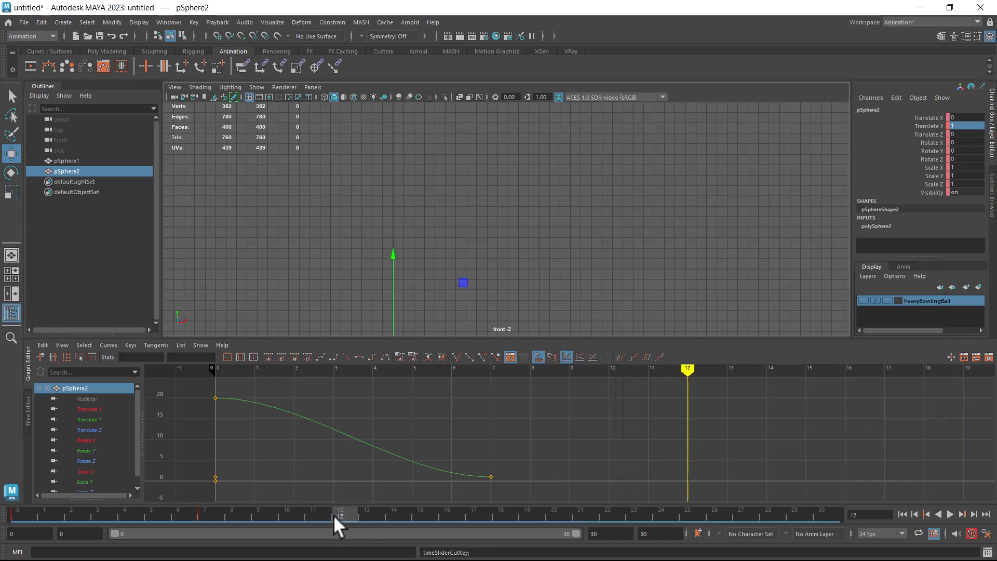
right_click(333, 515)
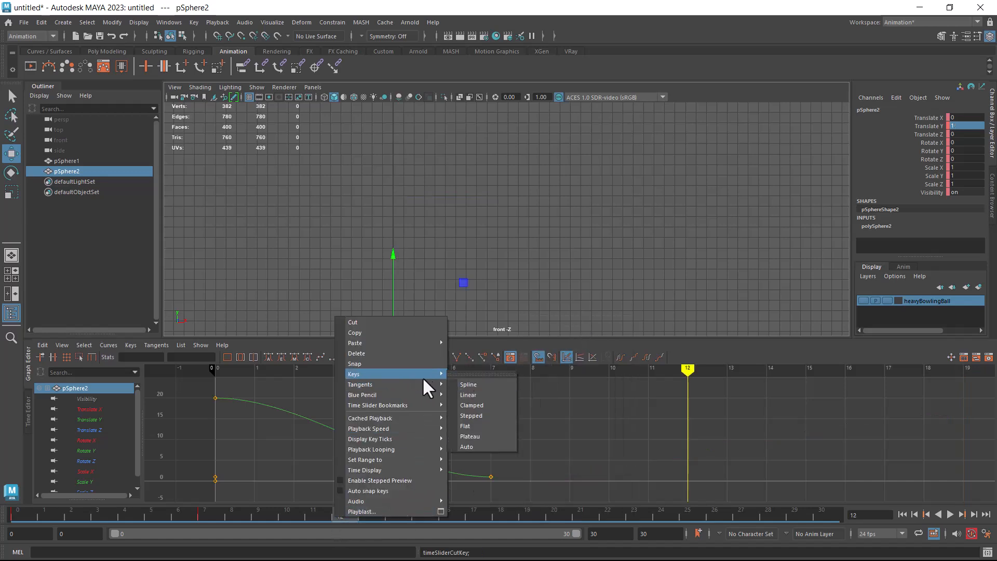
mouse_move(401, 343)
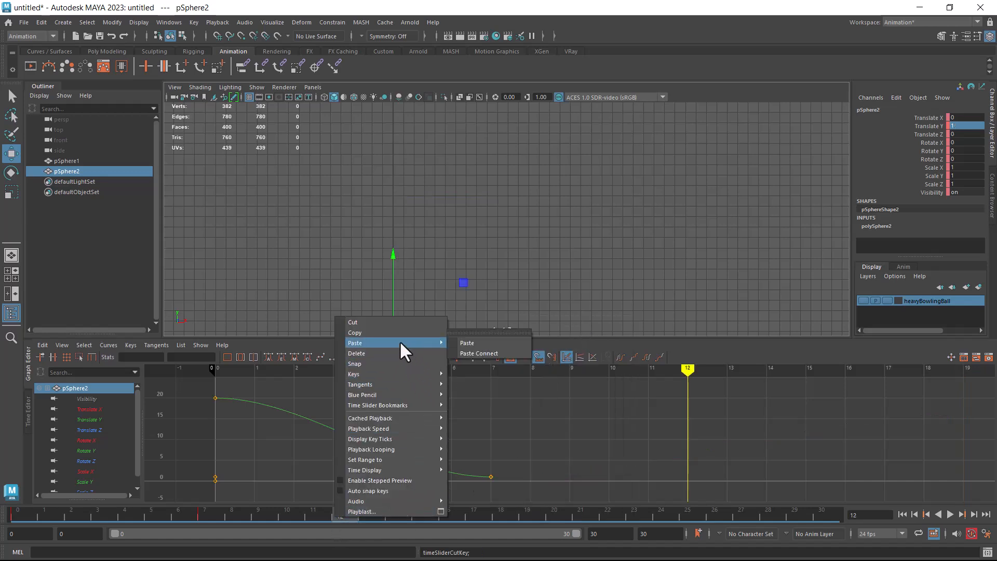
click(466, 343)
key(alt+v)
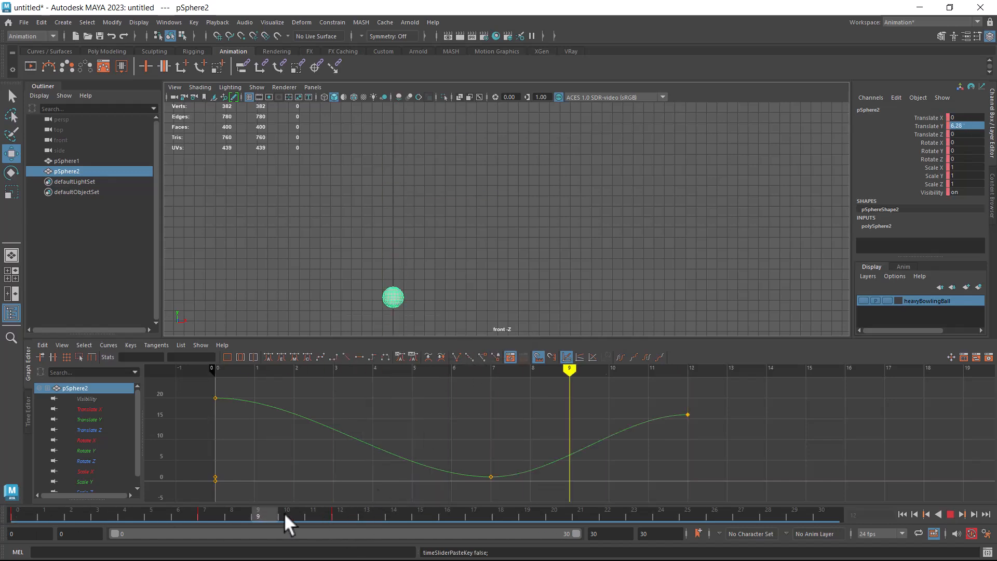
key(alt+v)
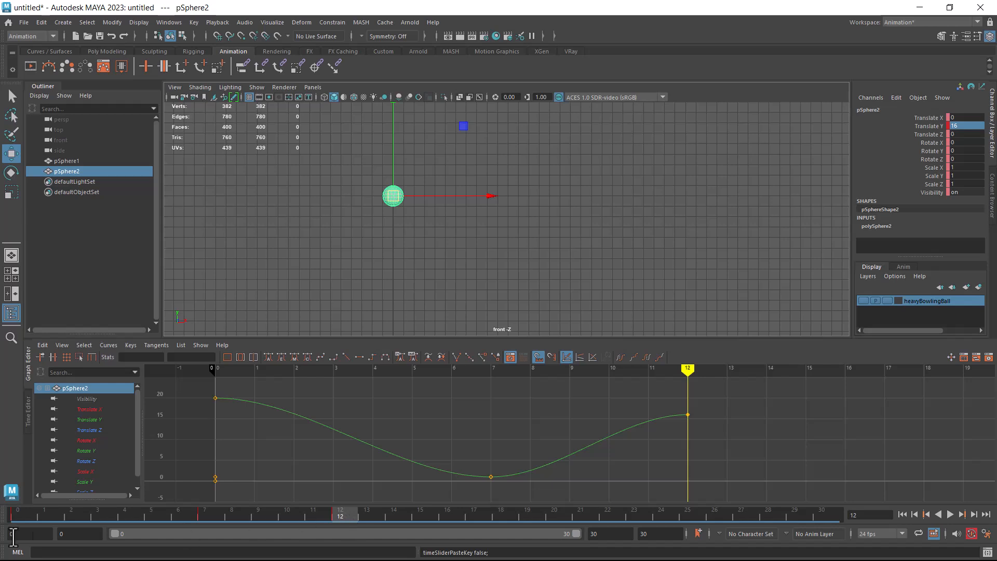
- Move the ground-contact key from frame 7 to frame 6 by cutting and pasting it, and scrub to frame 12 to review the timing
drag(32, 516, 197, 513)
right_click(198, 513)
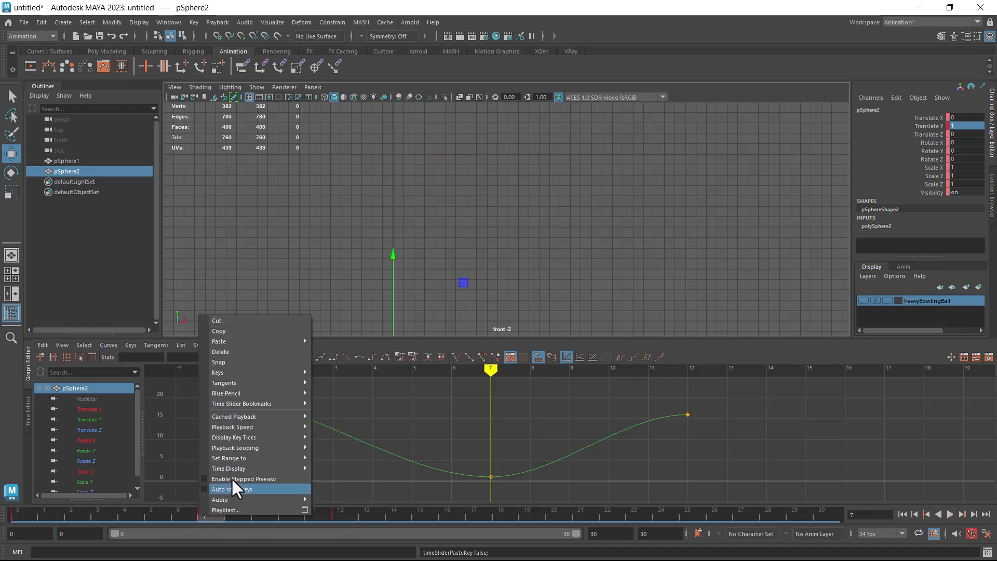
click(245, 319)
click(177, 518)
right_click(177, 518)
mouse_move(260, 346)
click(311, 344)
drag(91, 517, 347, 524)
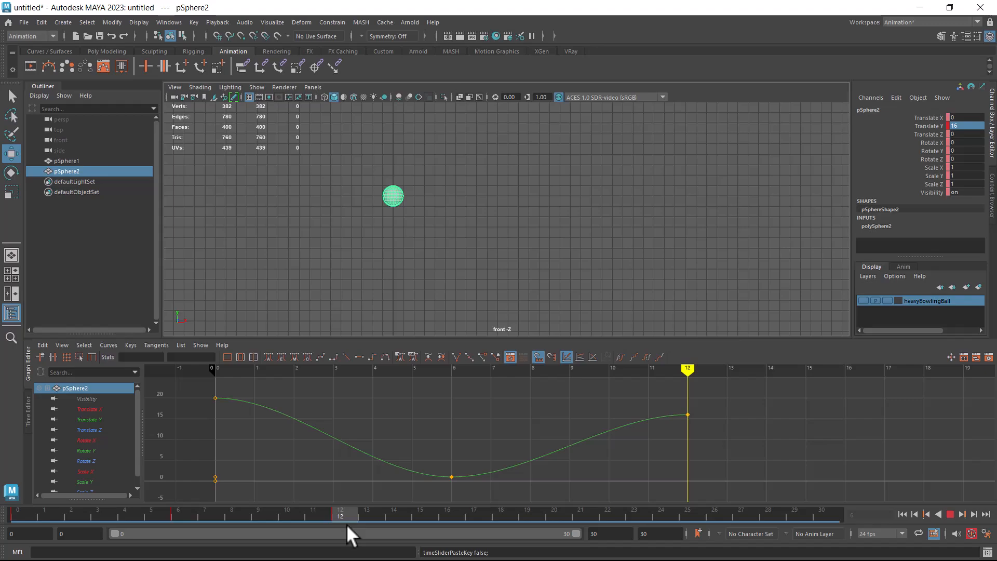
- Check the frame gaps in the Gemini chat's Rhythmic Frequency note, and review the contact and second peak in Maya up to frame 12
key(alt+Tab)
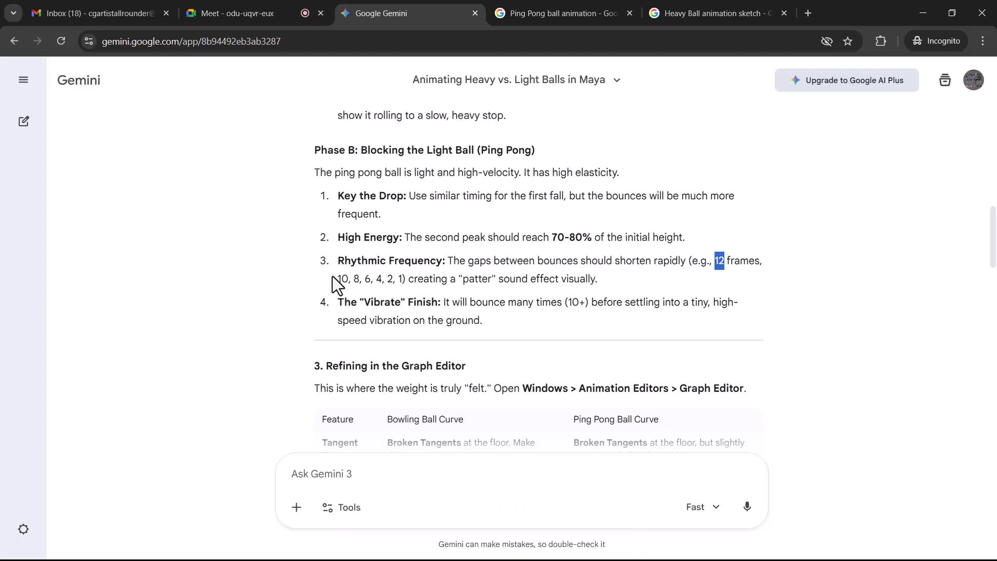
key(alt+Tab)
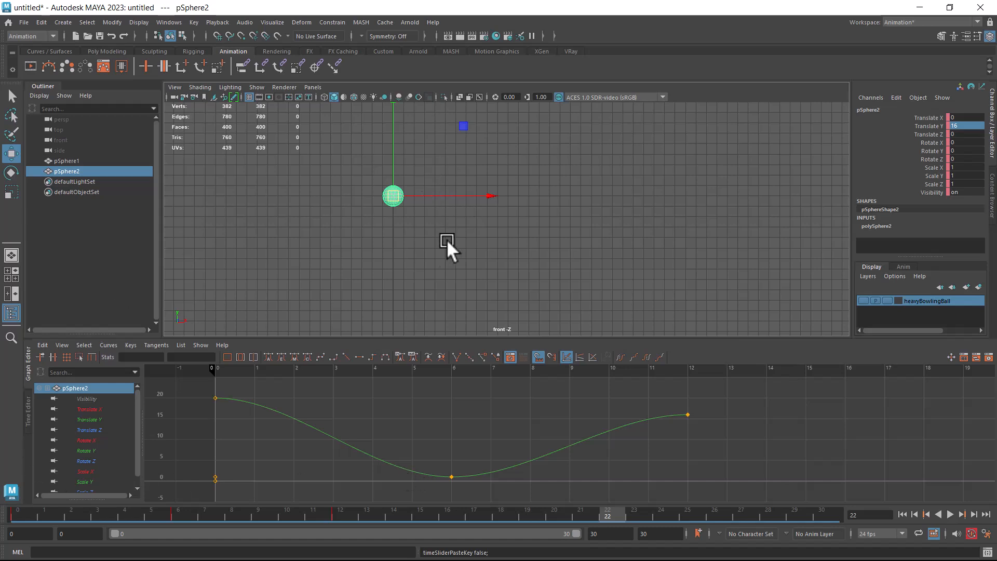
alt+middle_drag(453, 285, 469, 288)
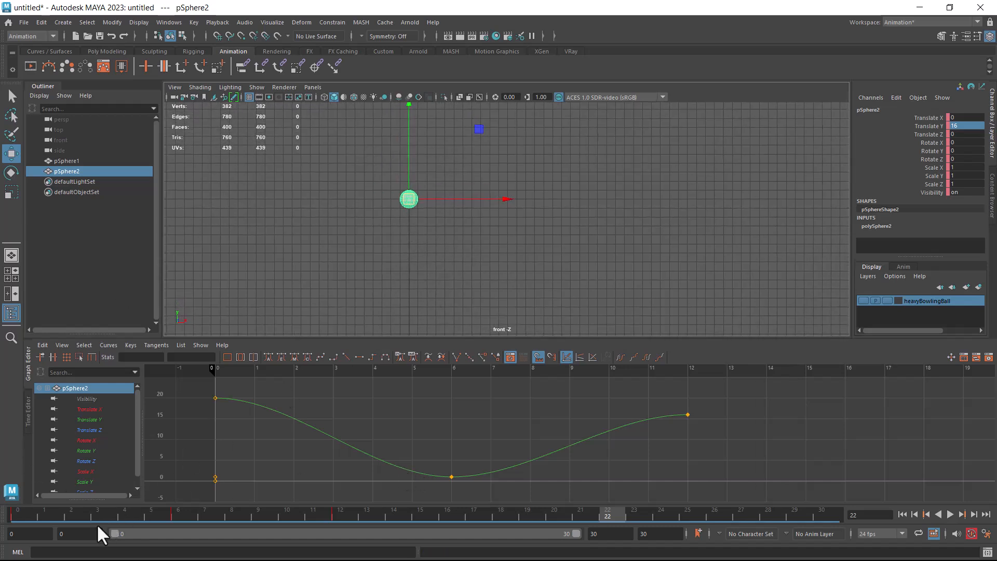
drag(67, 518, 179, 518)
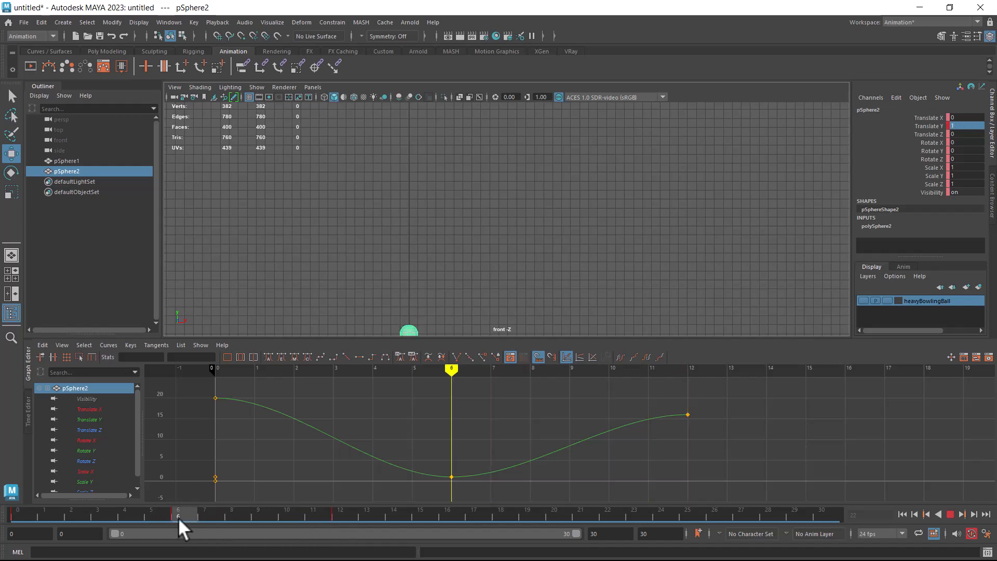
click(343, 516)
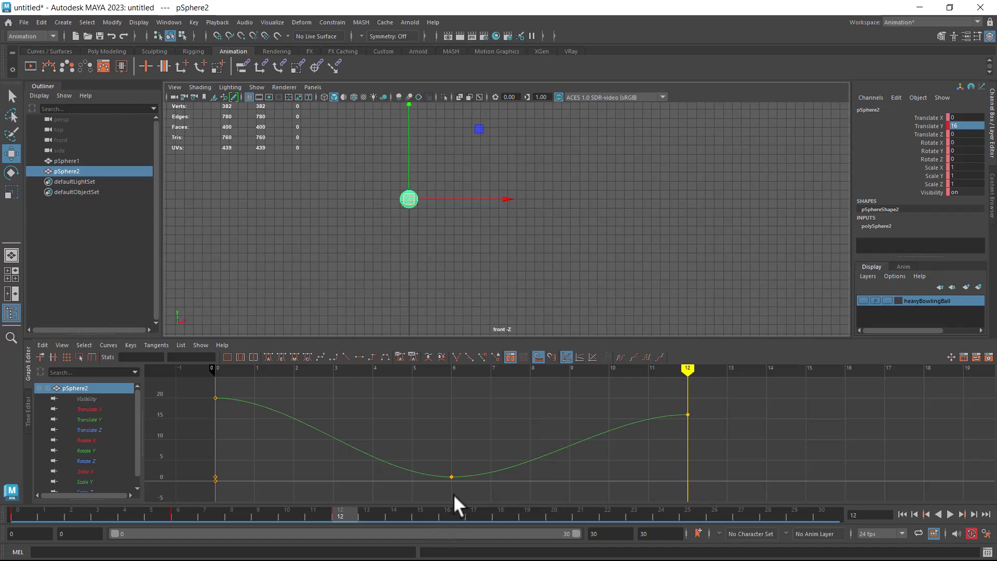
- Key the ball's second ground contact at frame 17 with Translate Y 1 and its third peak at frame 22 with Translate Y 14
click(605, 514)
drag(348, 516, 463, 516)
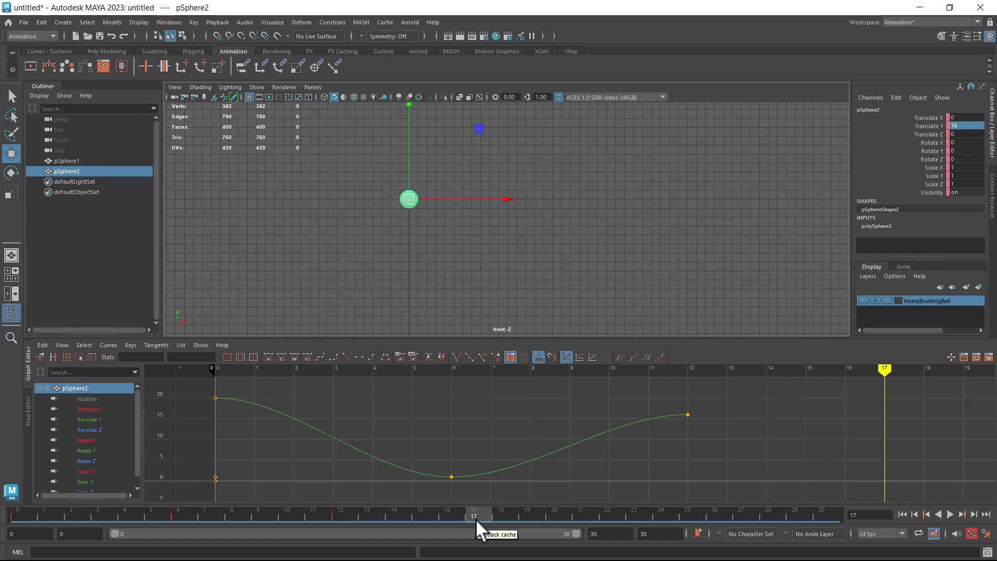
double_click(968, 125)
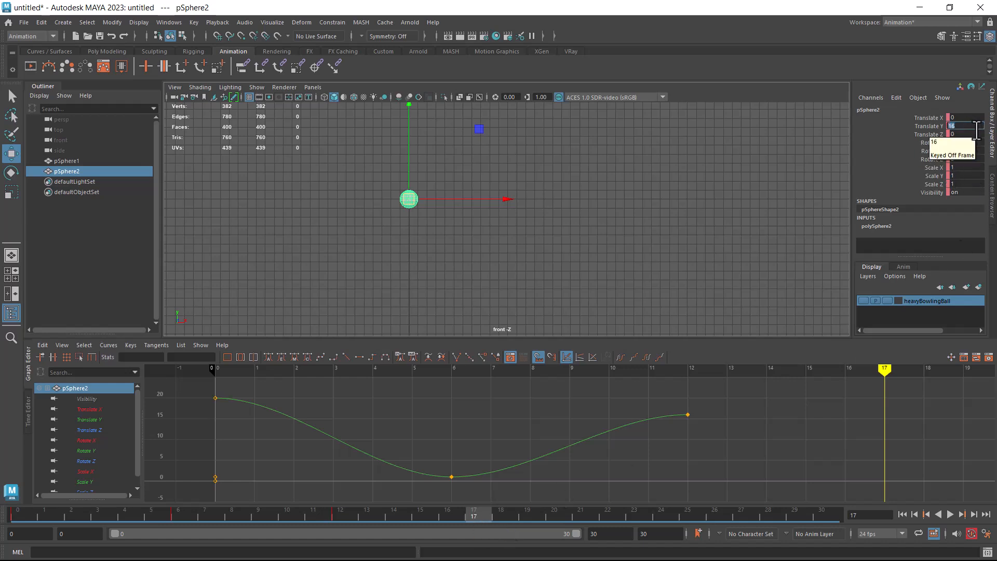
text(0)
key(Return)
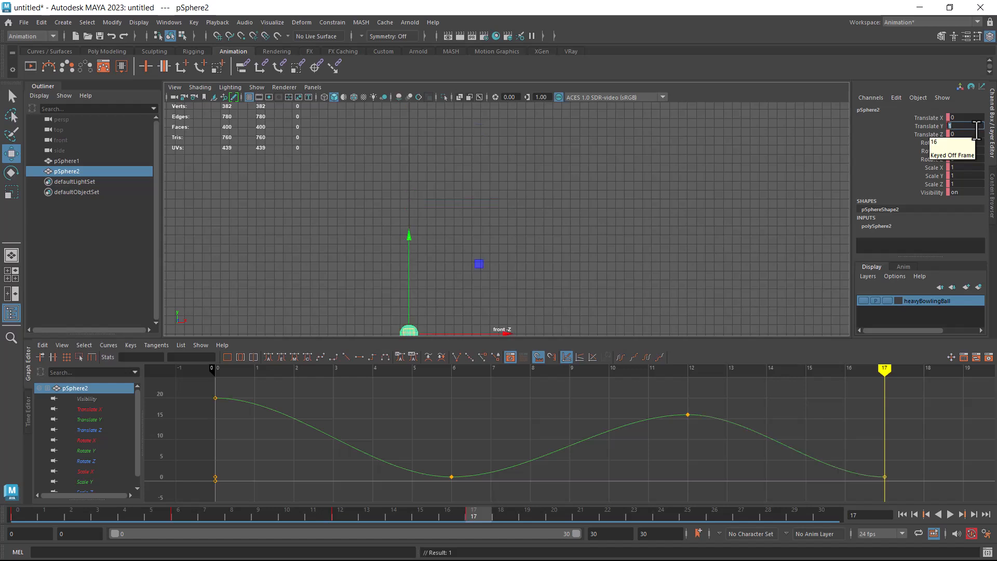
click(605, 515)
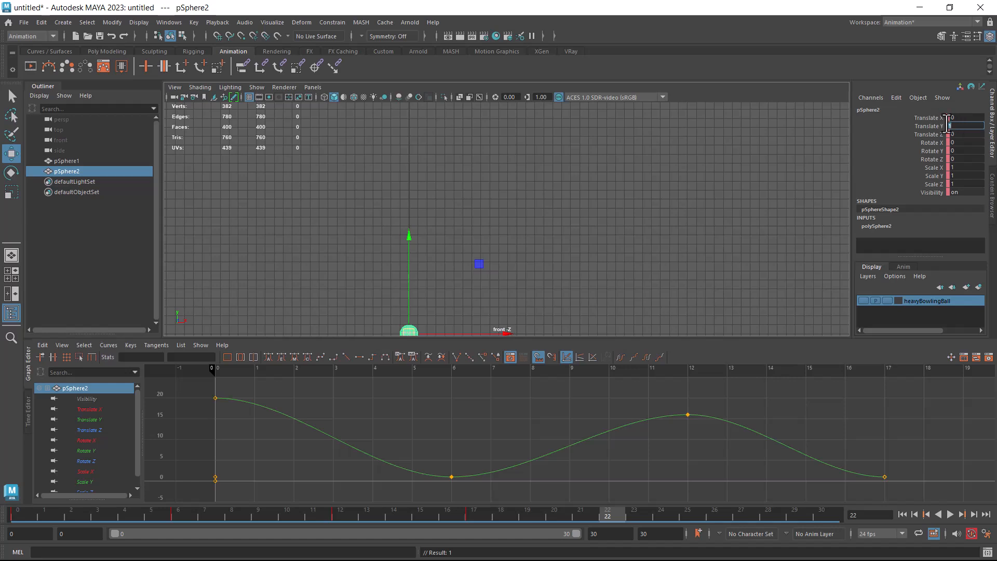
key(Return)
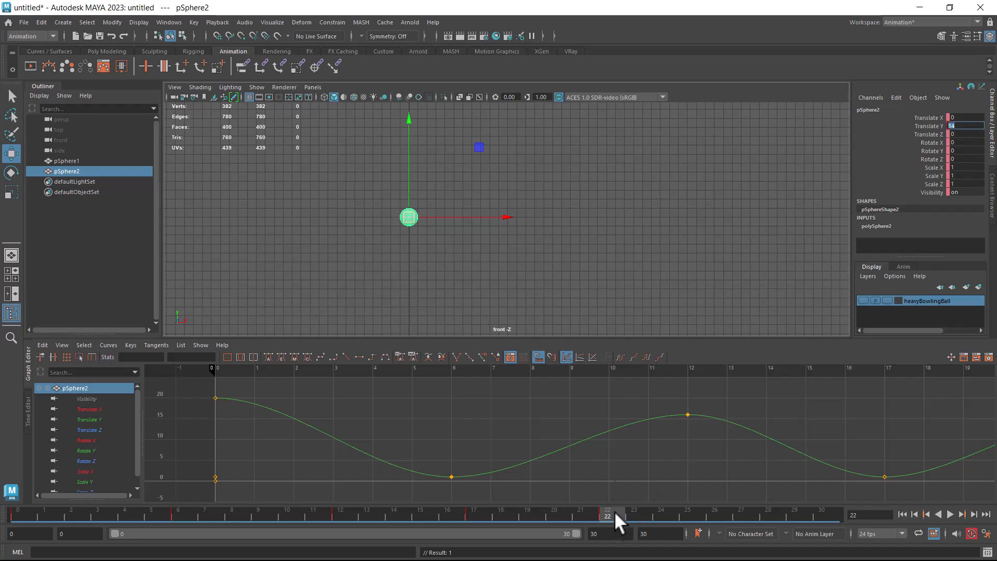
- Check the next frame gap in the Gemini chat and key the third ground contact in Maya at frame 26 with Translate Y 1
key(alt+Tab)
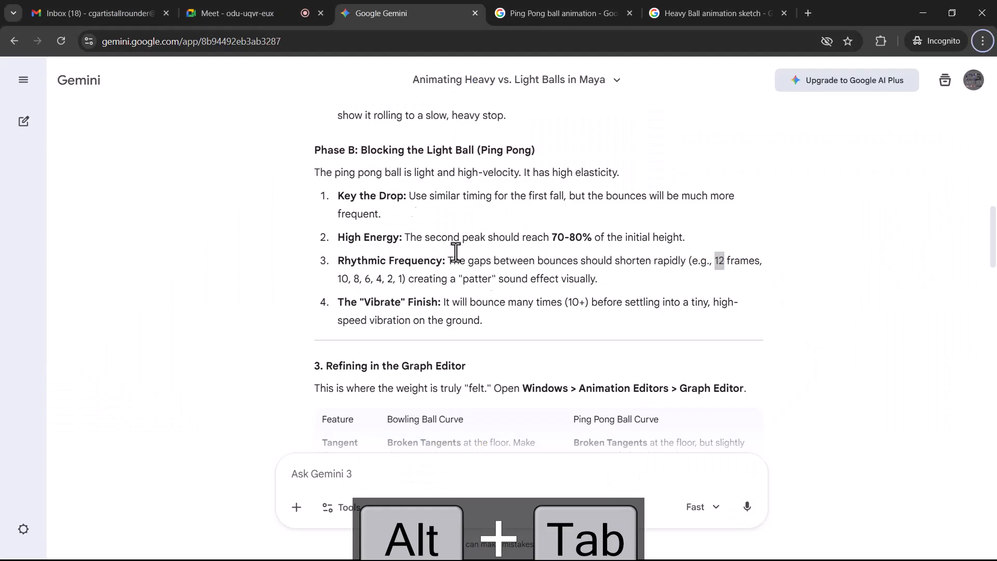
click(355, 279)
key(alt+Tab)
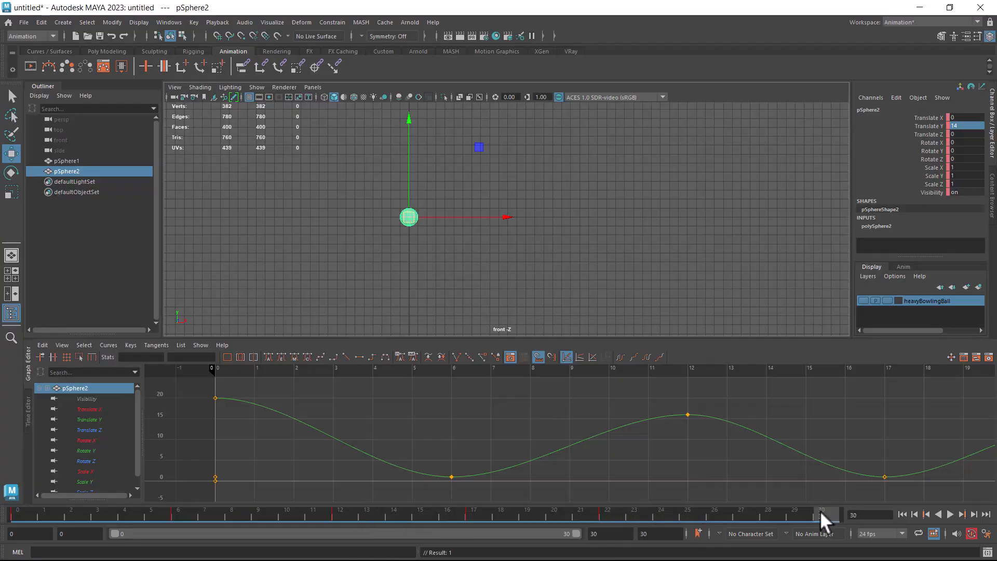
click(709, 516)
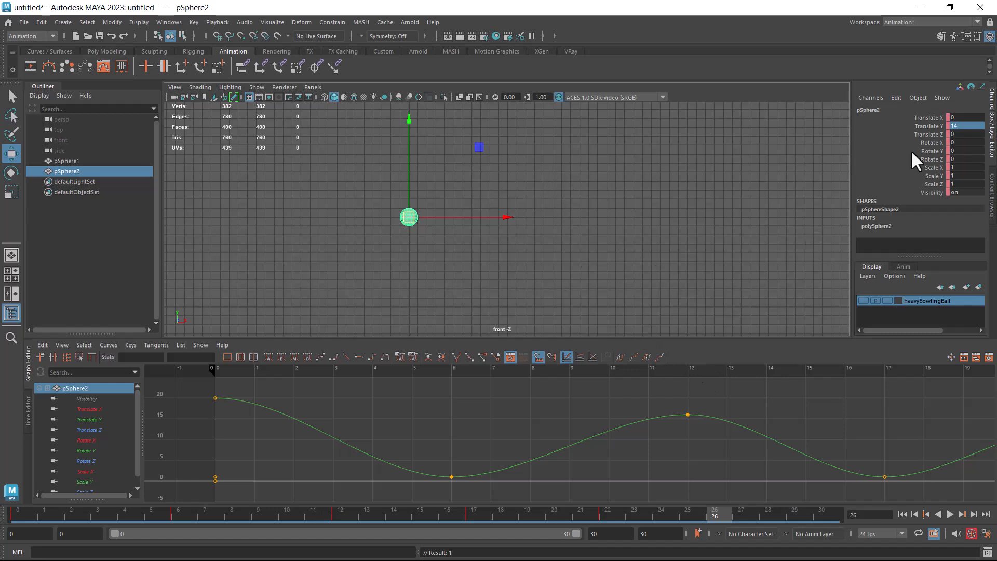
double_click(964, 126)
text(1)
key(Return)
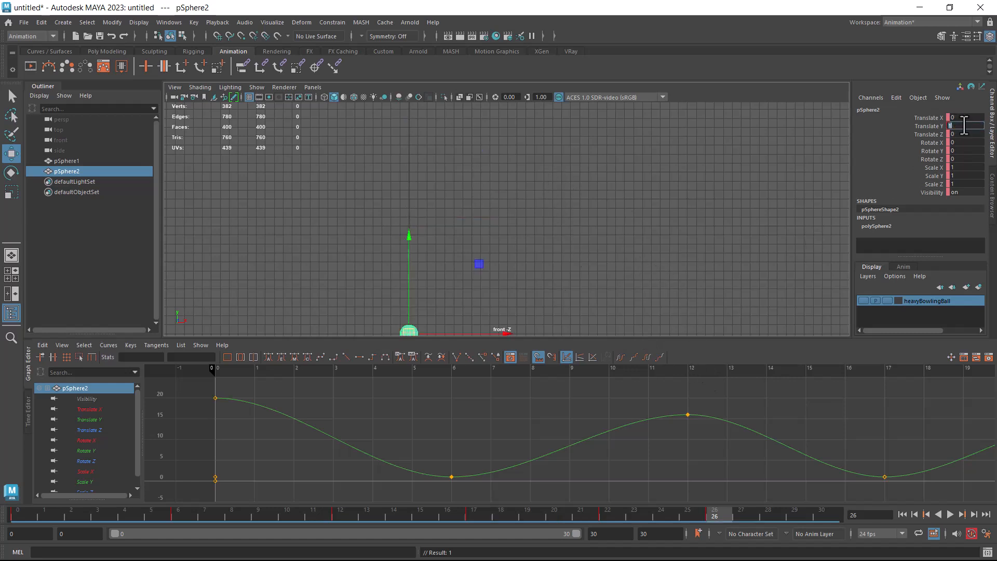
- Key the ping pong ball's fourth peak at frame 30 with Translate Y 12
alt+middle_drag(576, 206, 510, 160)
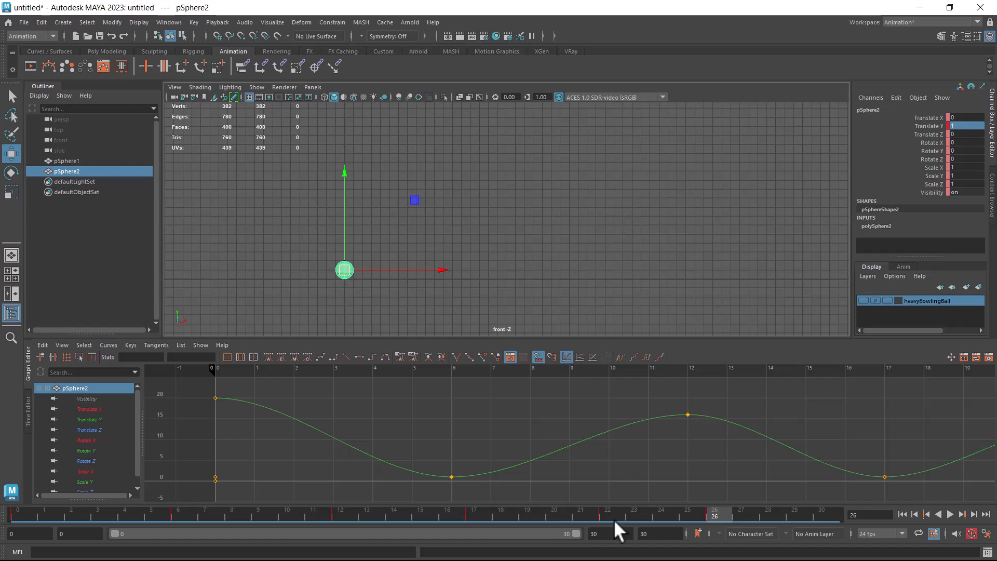
click(824, 513)
alt+middle_drag(507, 197, 552, 215)
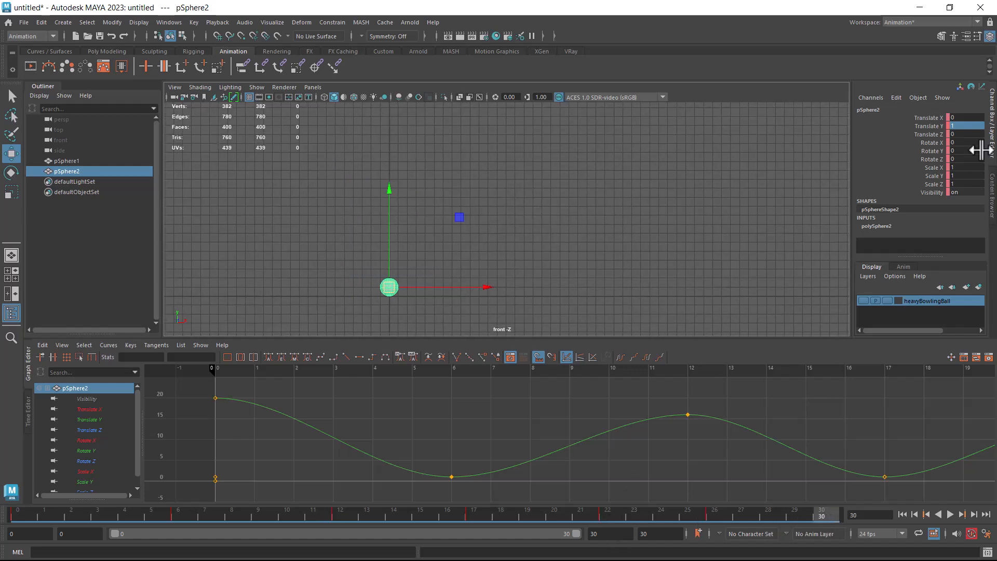
click(959, 125)
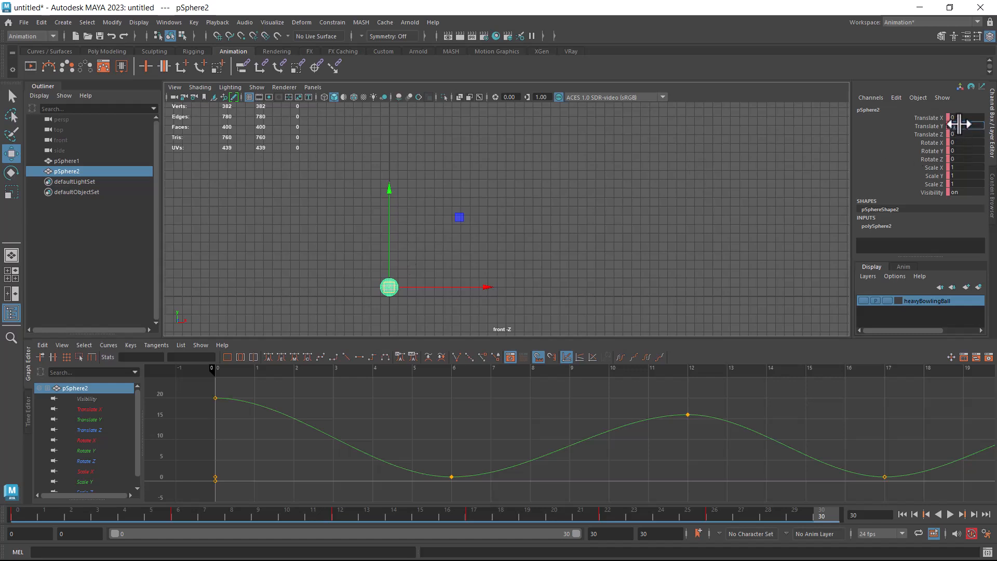
key(Return)
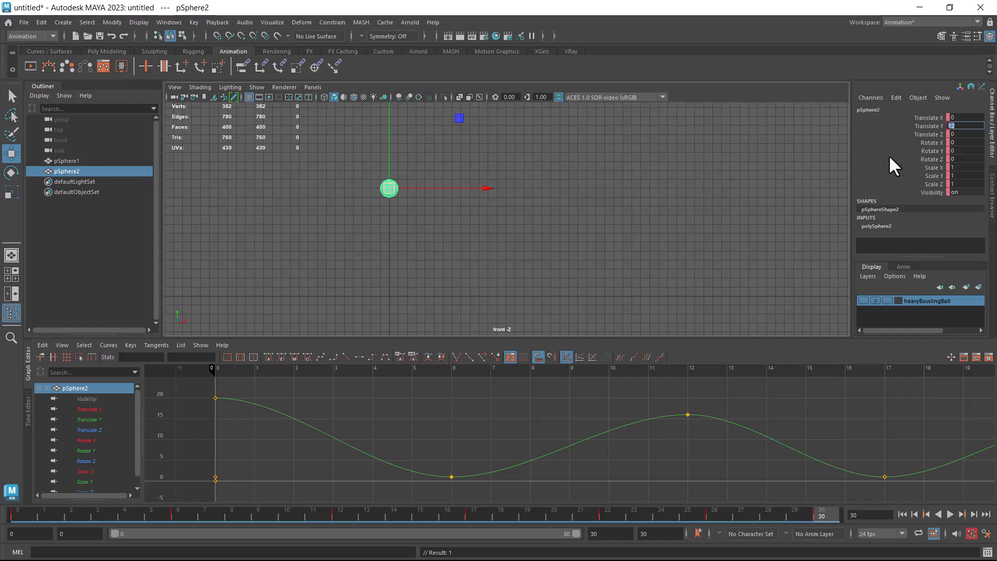
- Check the following frame gap in the Gemini chat and extend Maya's playback range to end at frame 36
key(alt+Tab)
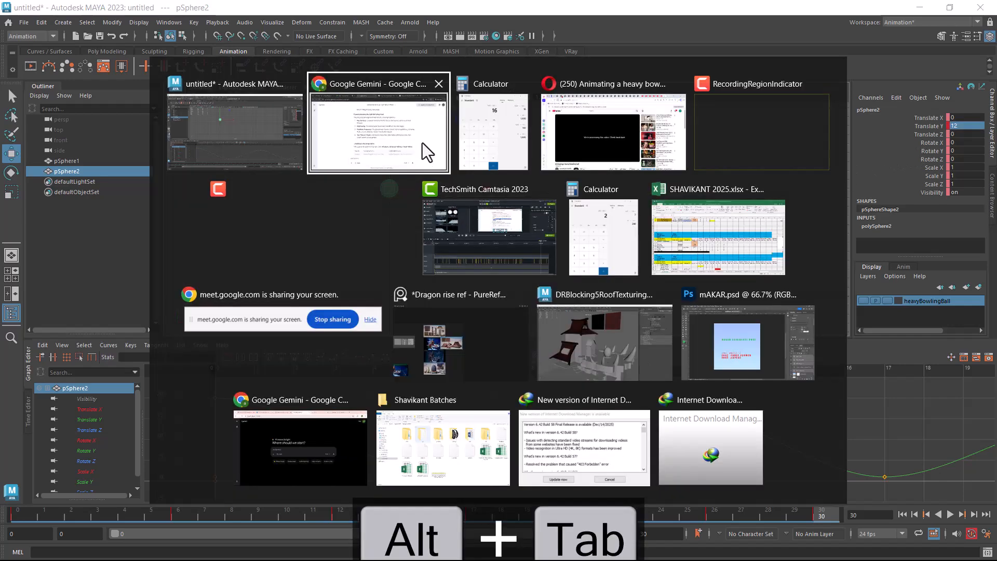
key(alt+Tab)
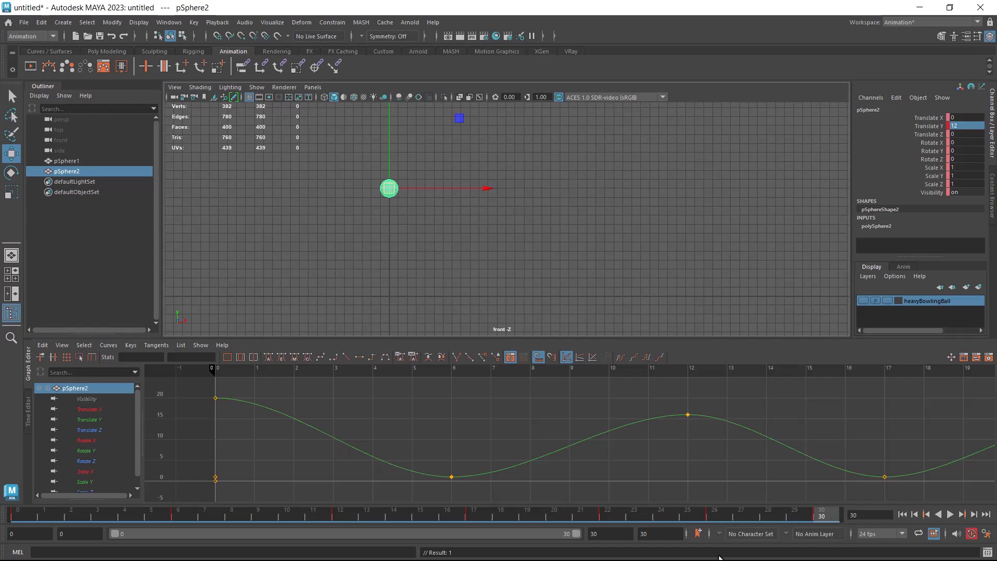
click(609, 534)
text(36)
key(Return)
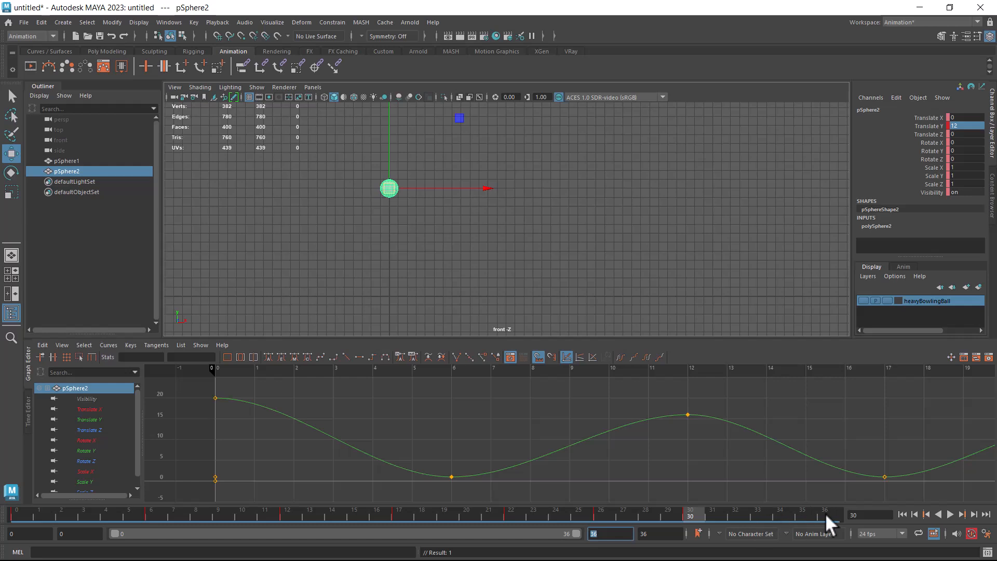
- Key the ball's fourth ground contact at frame 33 with Translate Y 1
click(755, 517)
click(964, 125)
text(1)
key(Return)
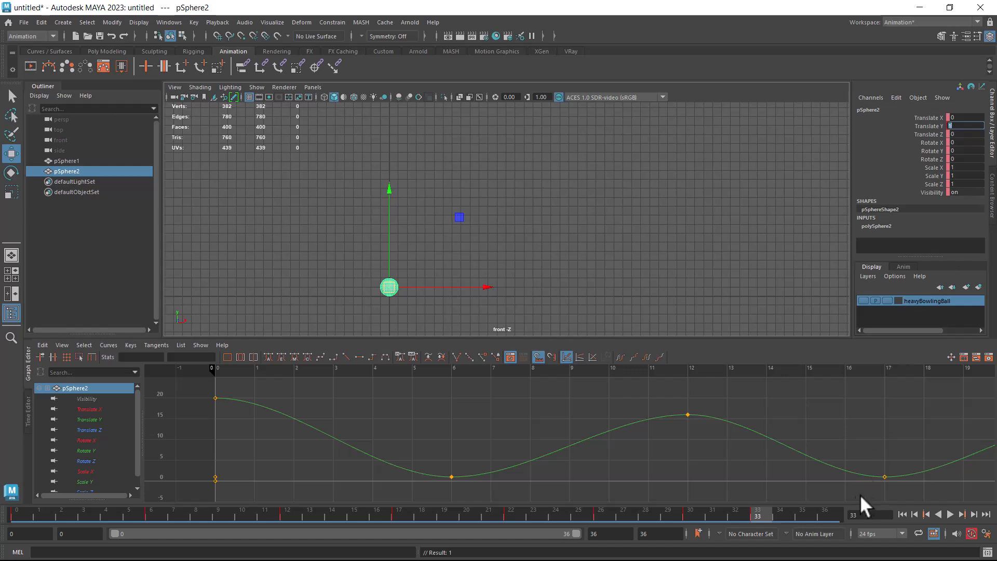
- Key the fifth peak at frame 36 with Translate Y 10 and scrub through the whole bounce sequence to review it
click(821, 517)
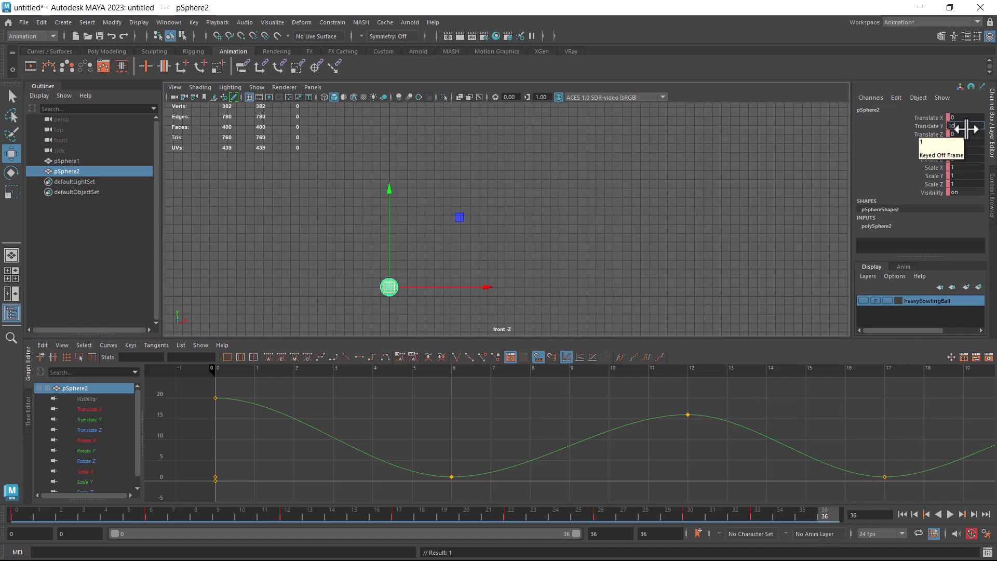
text(10)
key(Return)
mouse_move(174, 514)
mouse_down()
mouse_move(174, 499)
mouse_move(6, 512)
mouse_move(764, 528)
mouse_move(831, 518)
mouse_move(827, 509)
mouse_up()
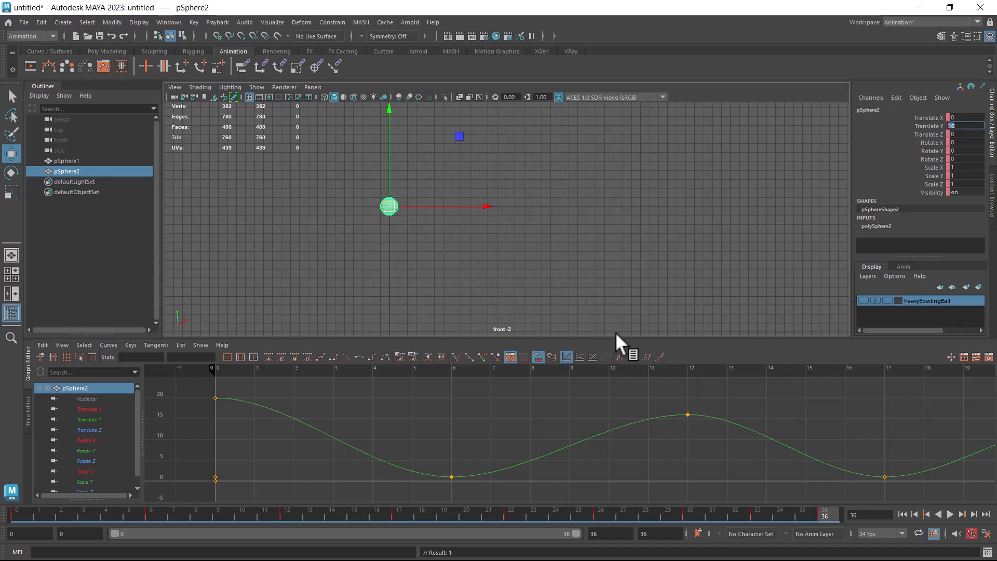
- Check the next bounce gap in the Gemini chat and extend Maya's playback range to end at frame 40
key(alt+Tab)
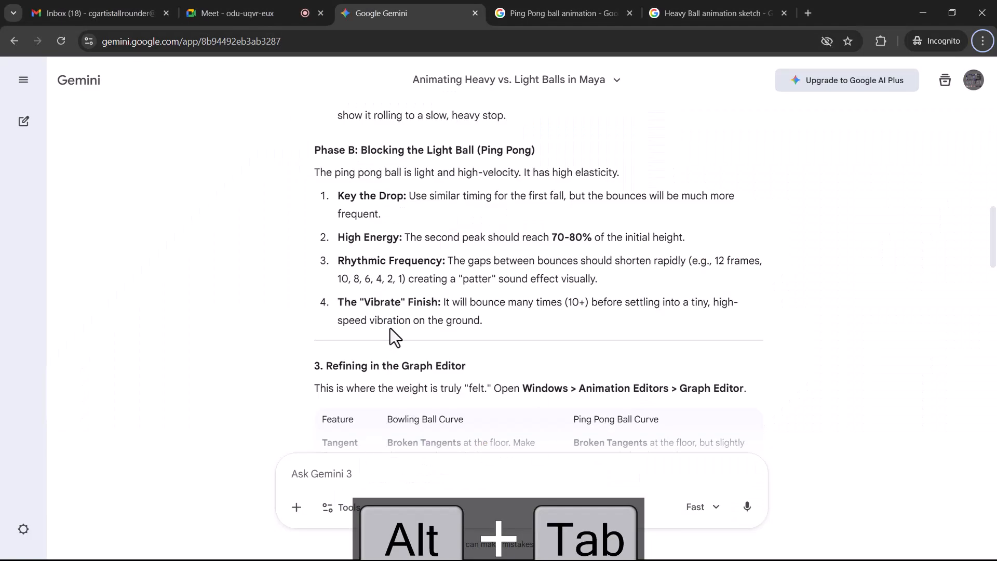
key(alt+Tab)
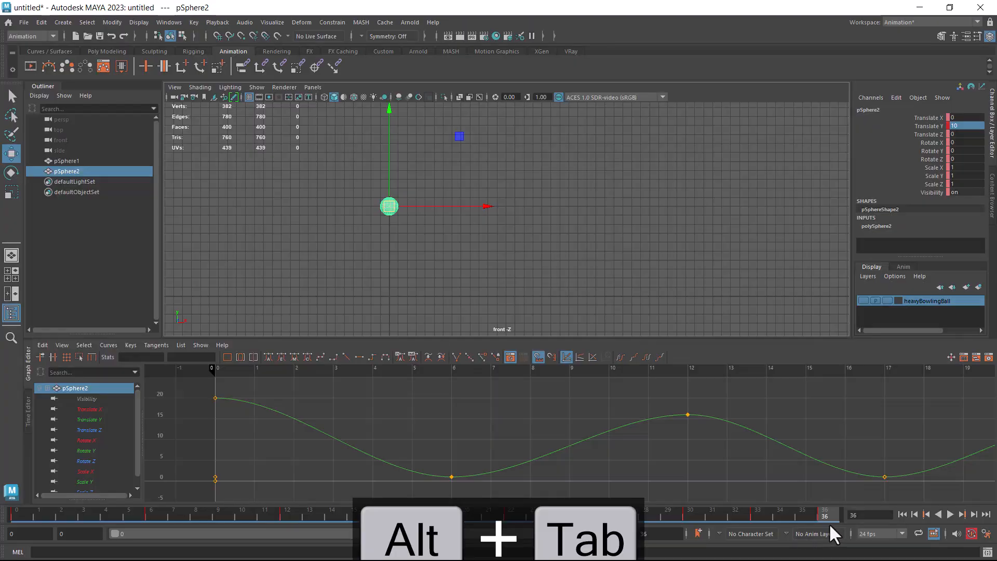
double_click(612, 533)
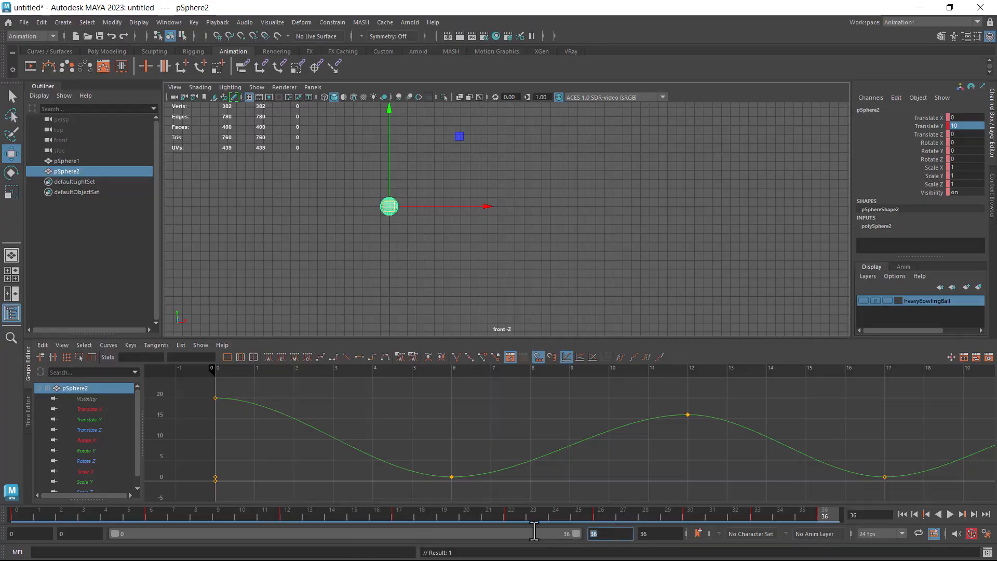
text(40)
key(Return)
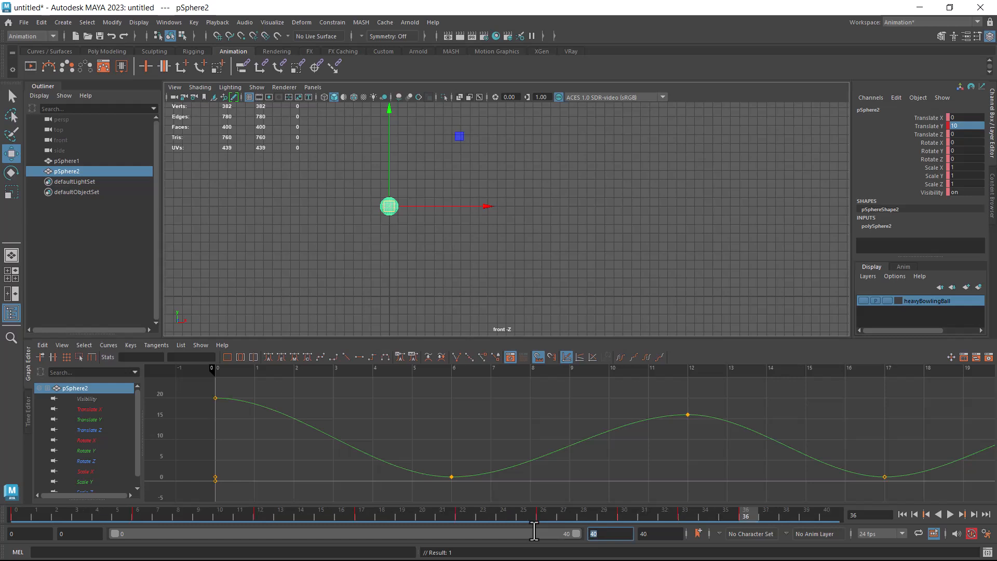
- Review the ball's contact at frame 33 and peak at frame 36, play the animation briefly, and stop at frame 38
click(784, 516)
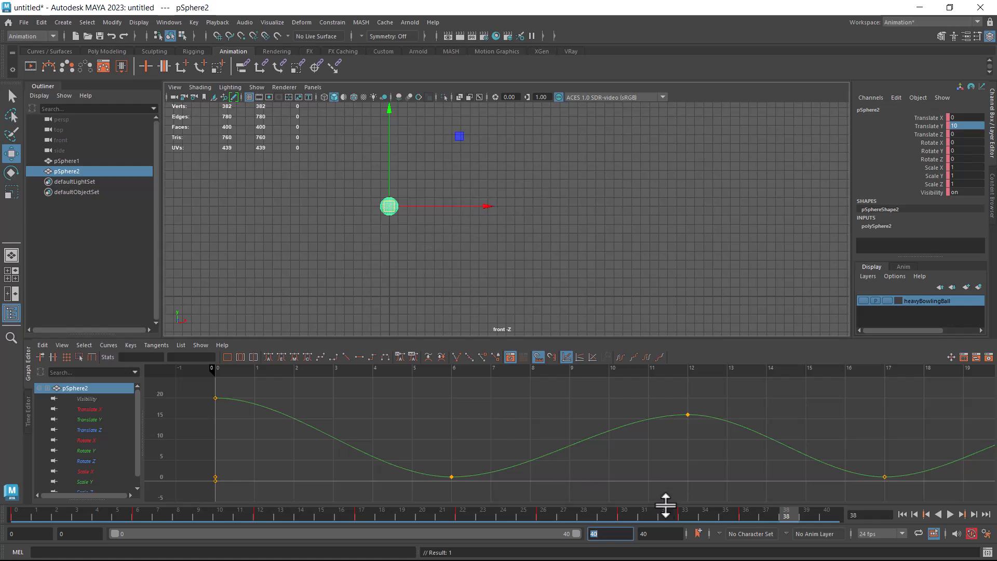
click(679, 510)
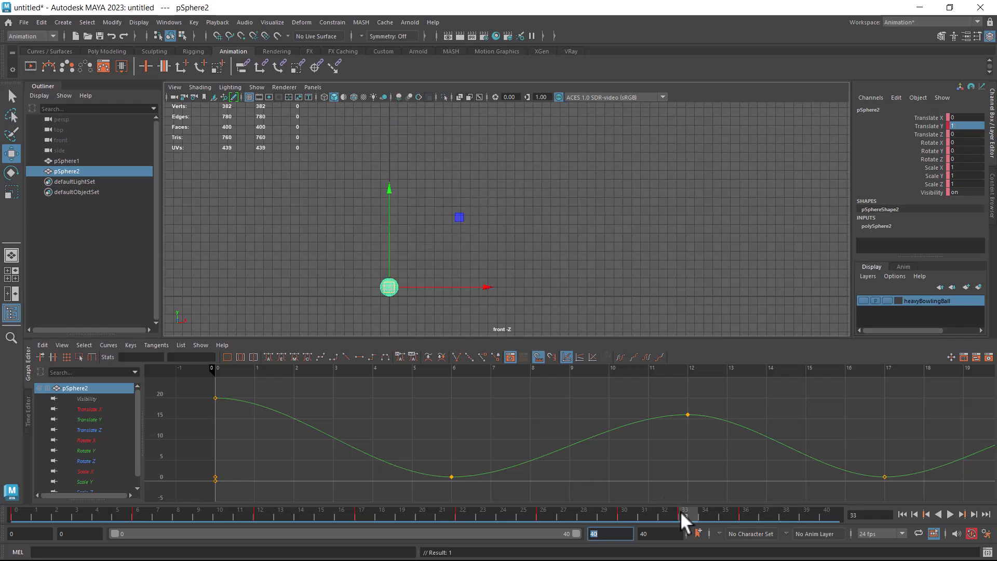
click(740, 513)
key(alt+v)
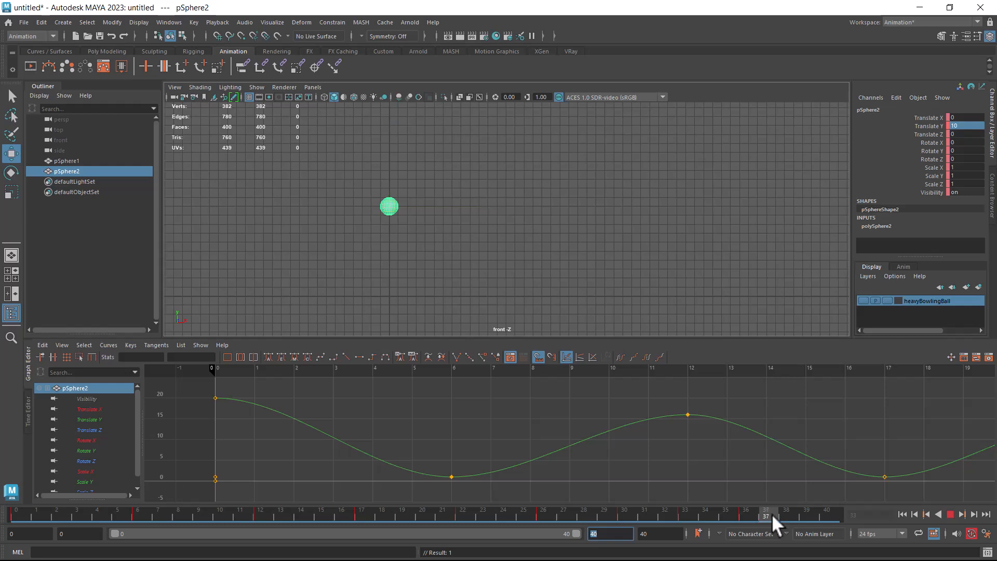
key(alt+v)
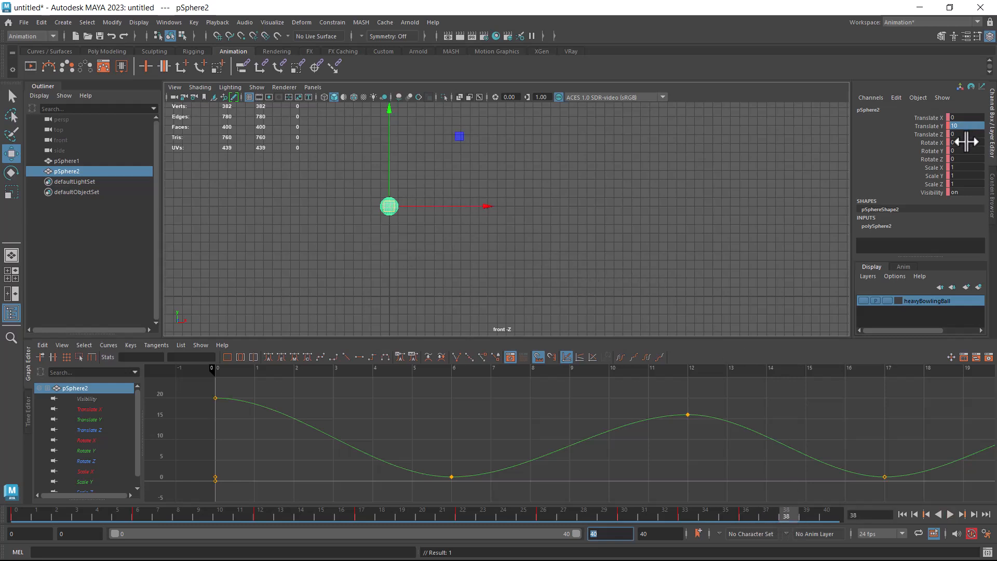
text(1)
key(Return)
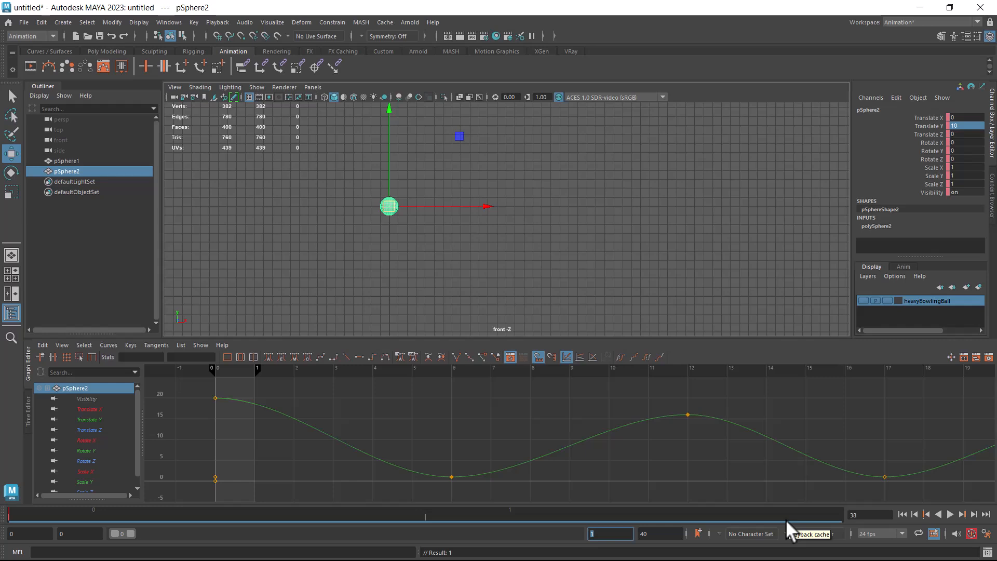
text(40)
key(Return)
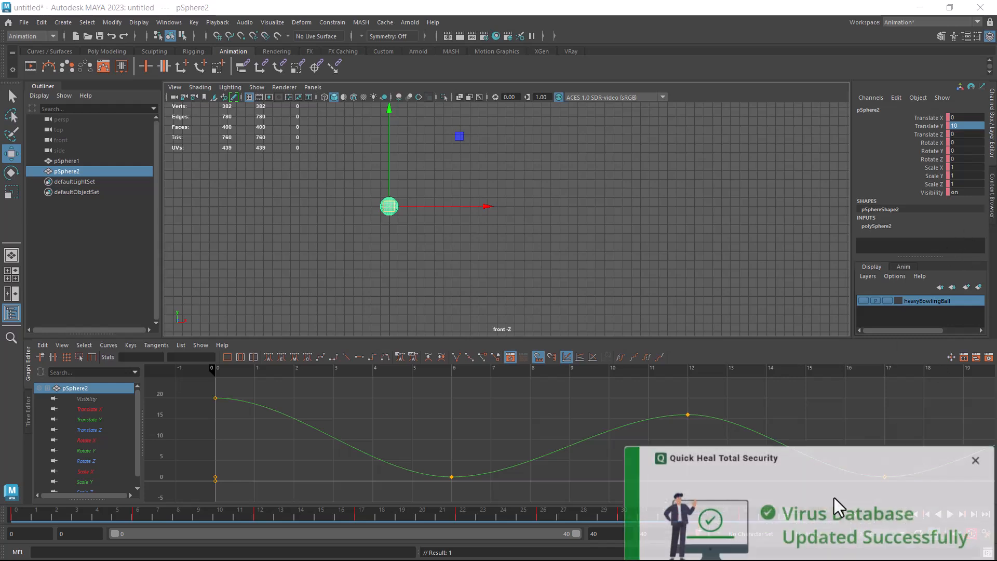
- Dismiss the antivirus notification and key the ball's fifth ground contact at frame 38 with Translate Y 1
click(975, 451)
double_click(961, 126)
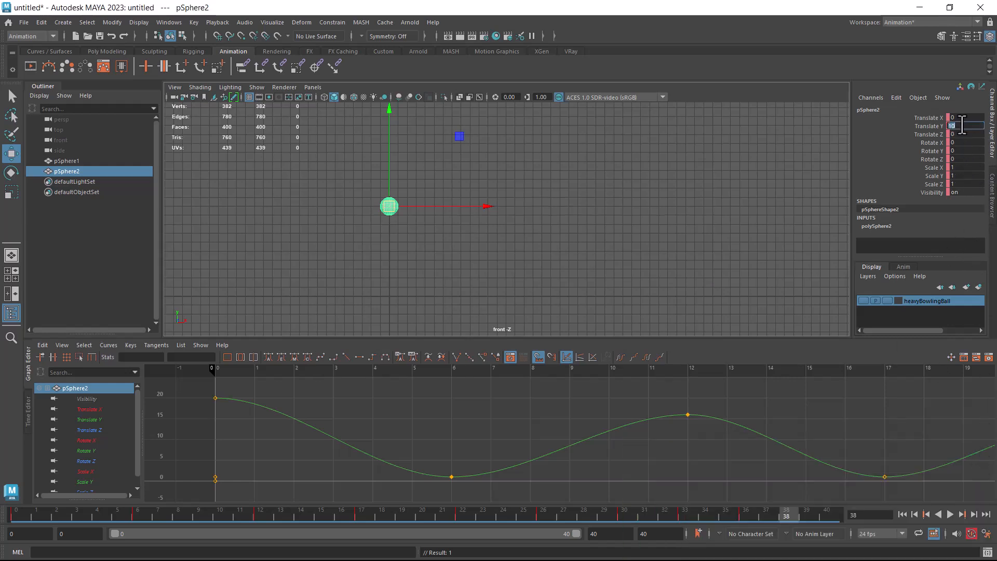
text(1)
key(Return)
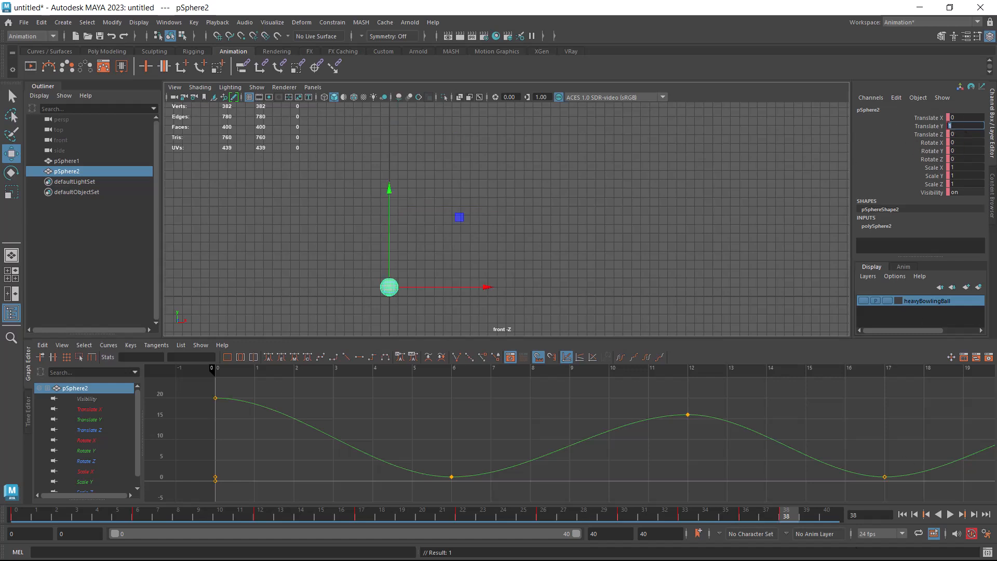
- Compare with the peak at frame 36 and key the ball's sixth peak at frame 40 with Translate Y 8
click(821, 515)
click(739, 515)
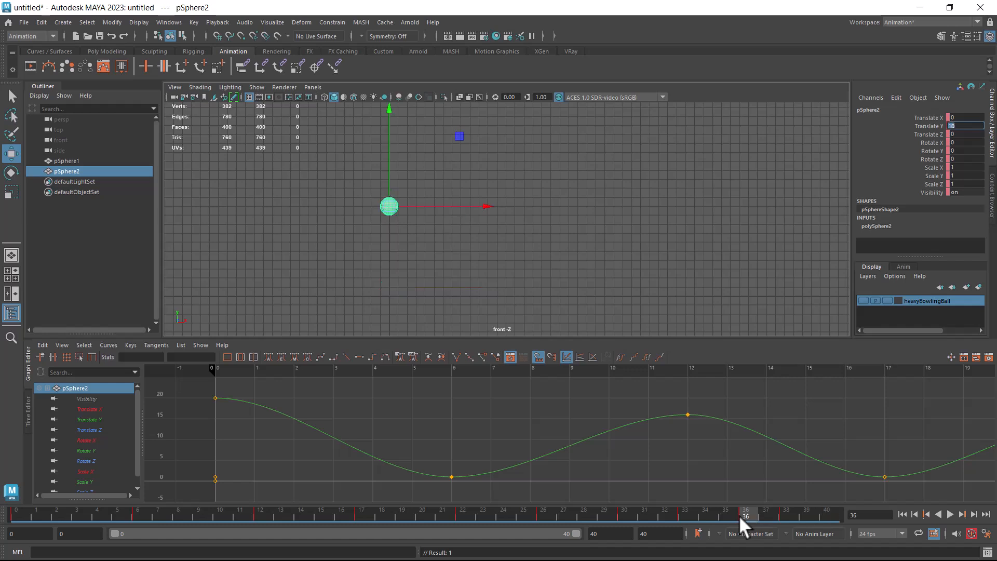
click(821, 515)
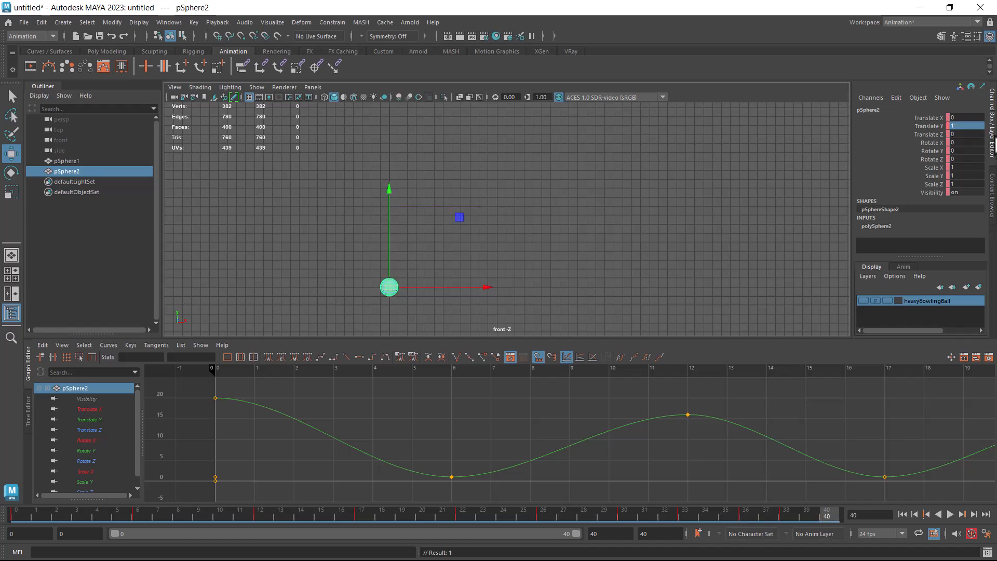
click(964, 125)
text(8)
key(Return)
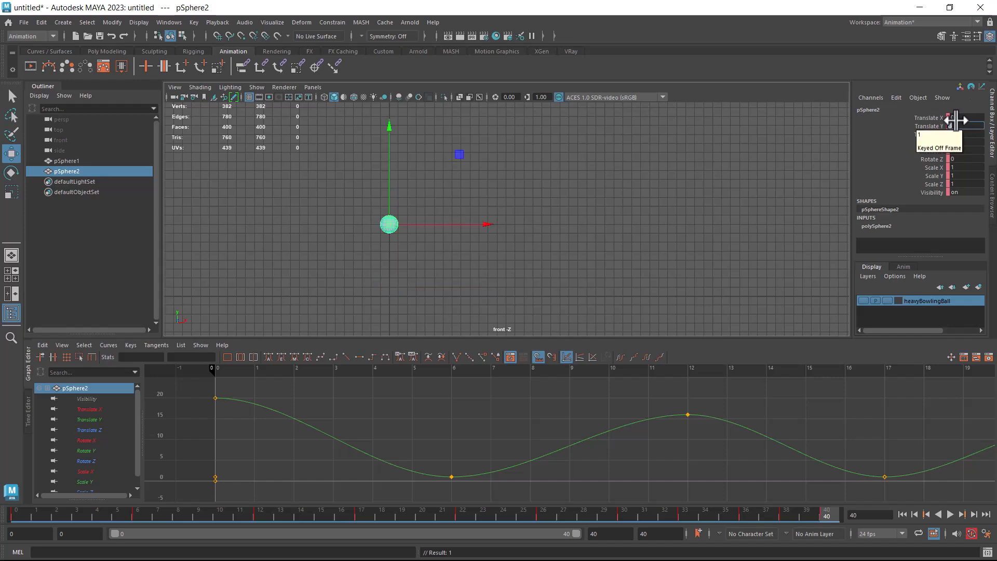
- Check the remaining rhythmic frame gaps in the Gemini chat and extend Maya's playback range to end at frame 42
key(alt+Tab)
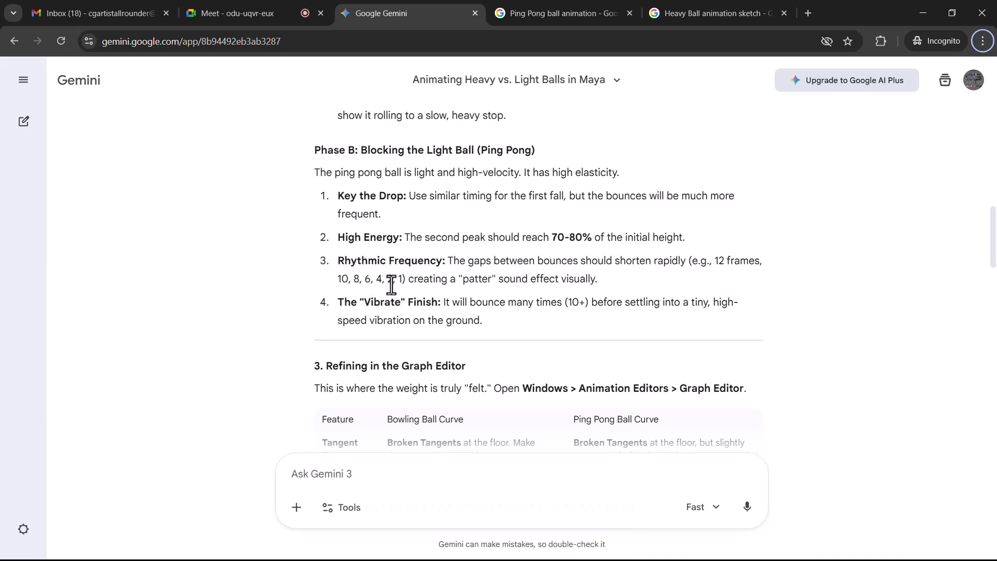
key(alt+Tab)
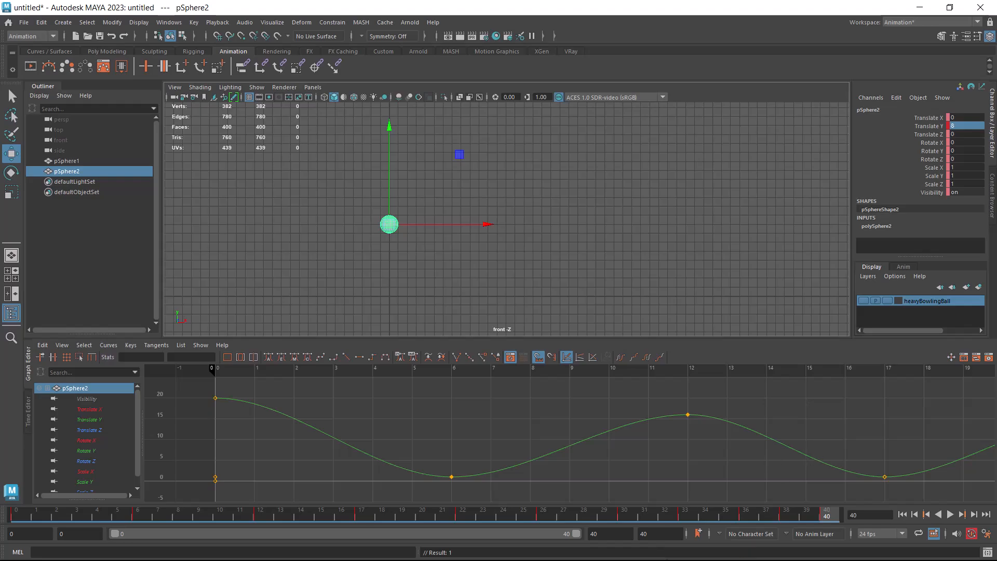
key(alt+Tab)
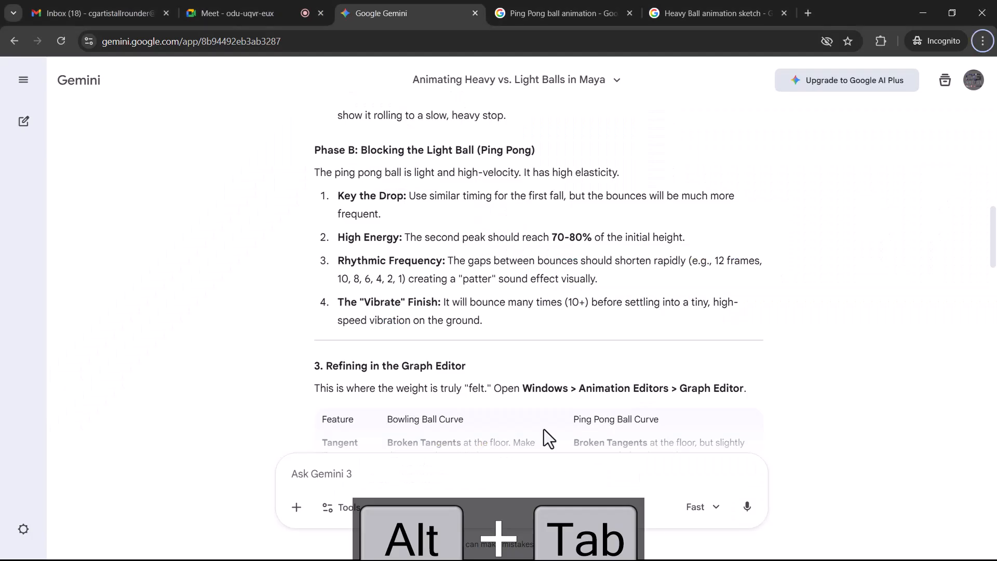
double_click(378, 280)
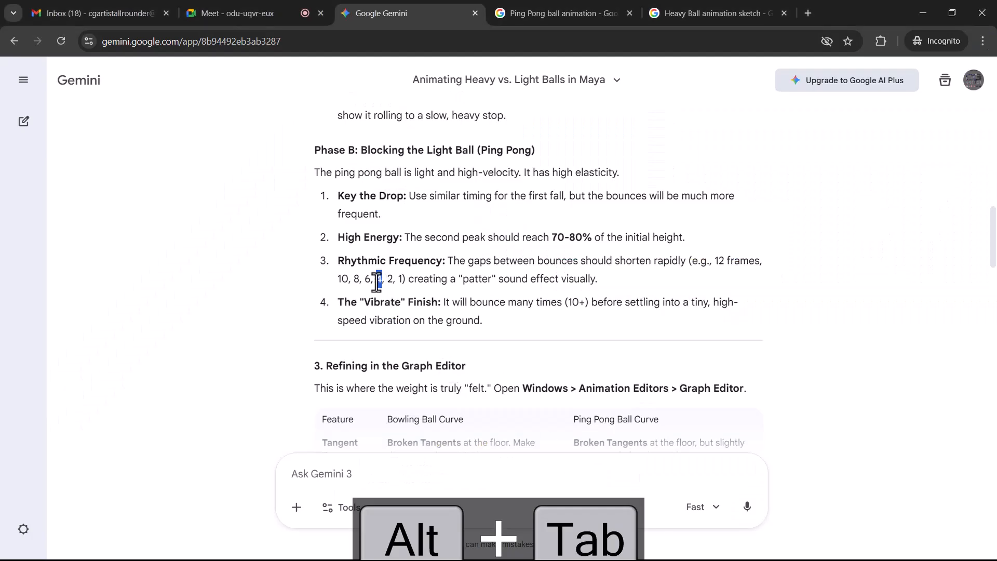
key(alt+Tab)
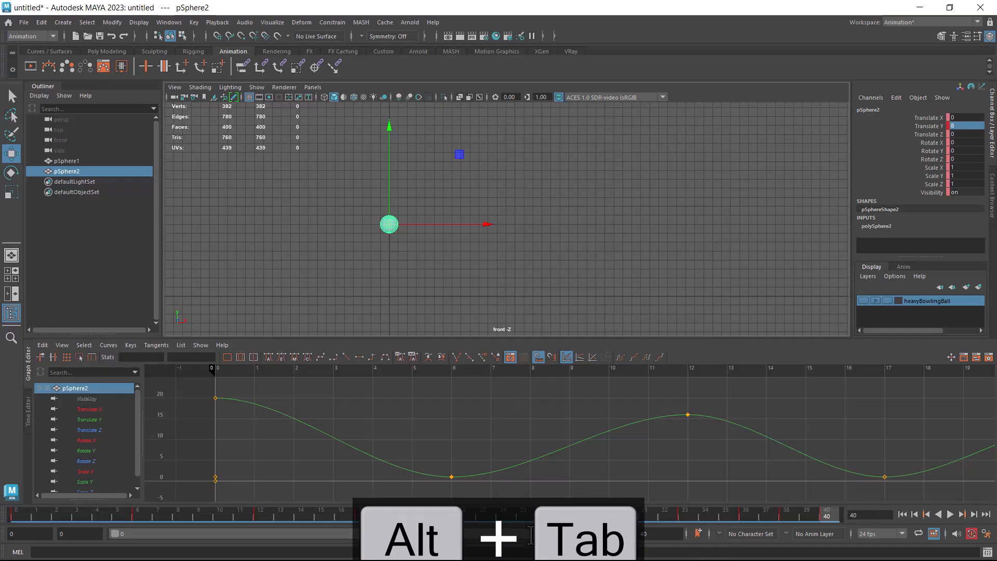
text(42)
key(Return)
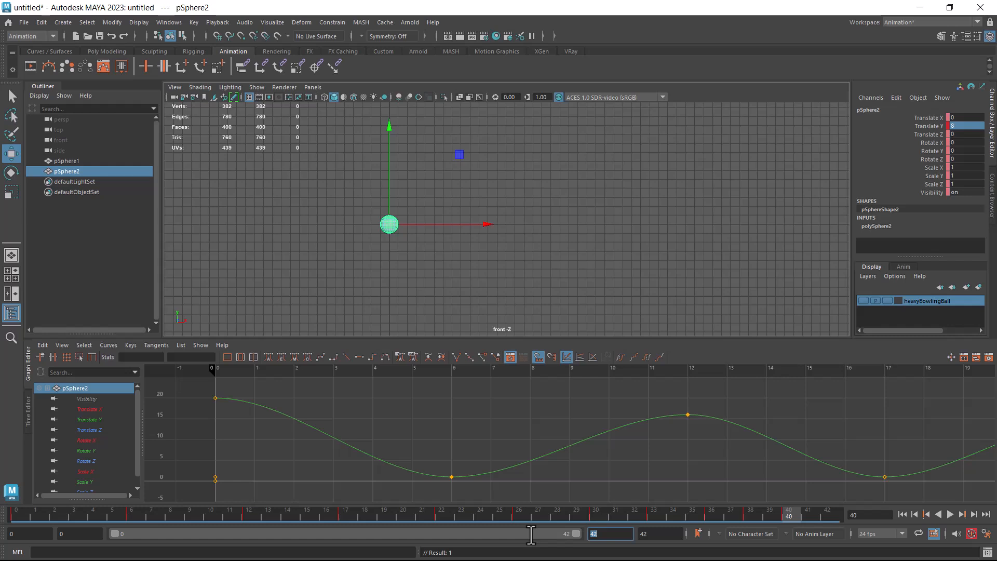
- Key the ball's sixth ground contact at frame 41 with Translate Y 1
click(809, 516)
click(967, 126)
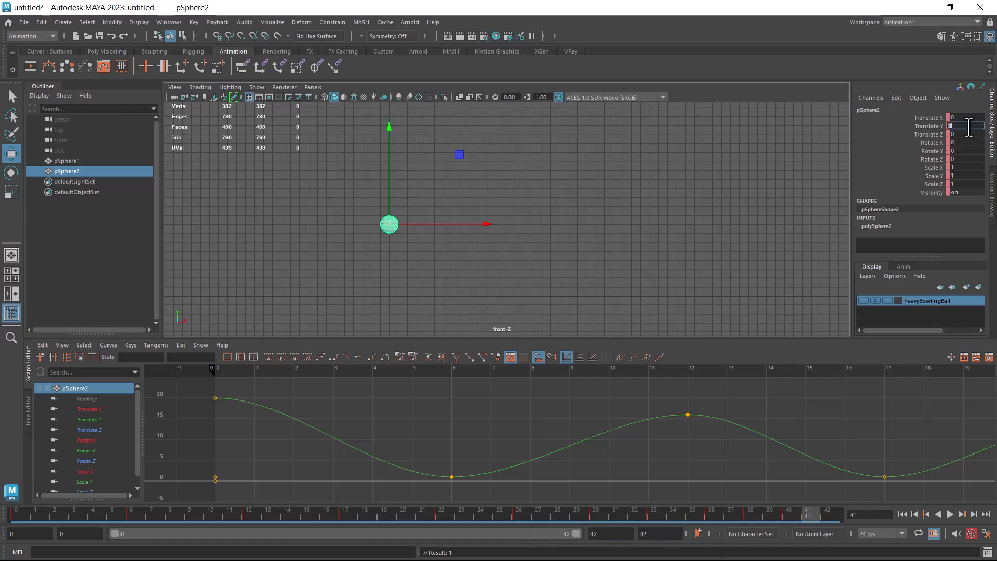
text(1)
key(Return)
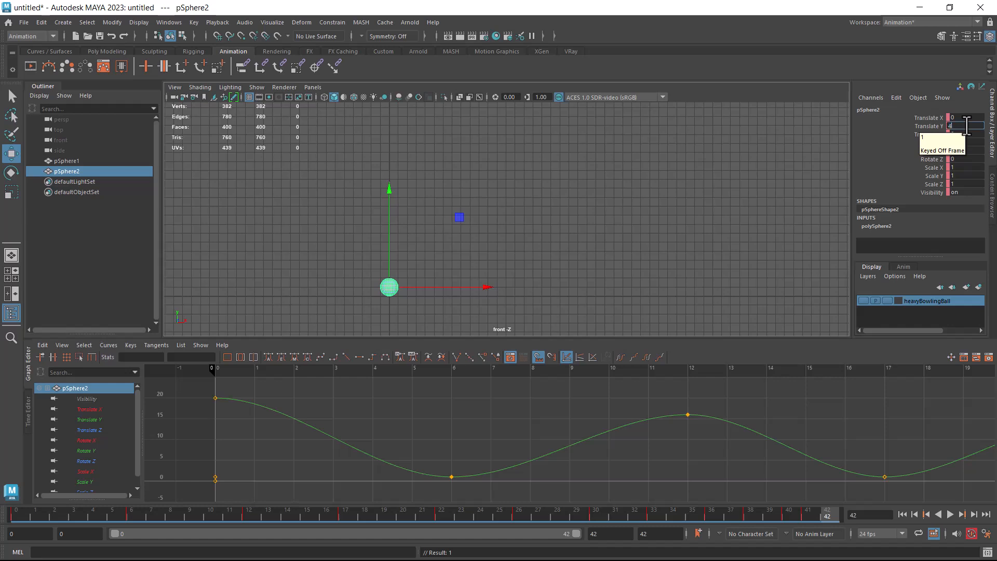
- Key the ball's seventh peak at frame 42 with Translate Y 4 and play the animation briefly to review it
key(Return)
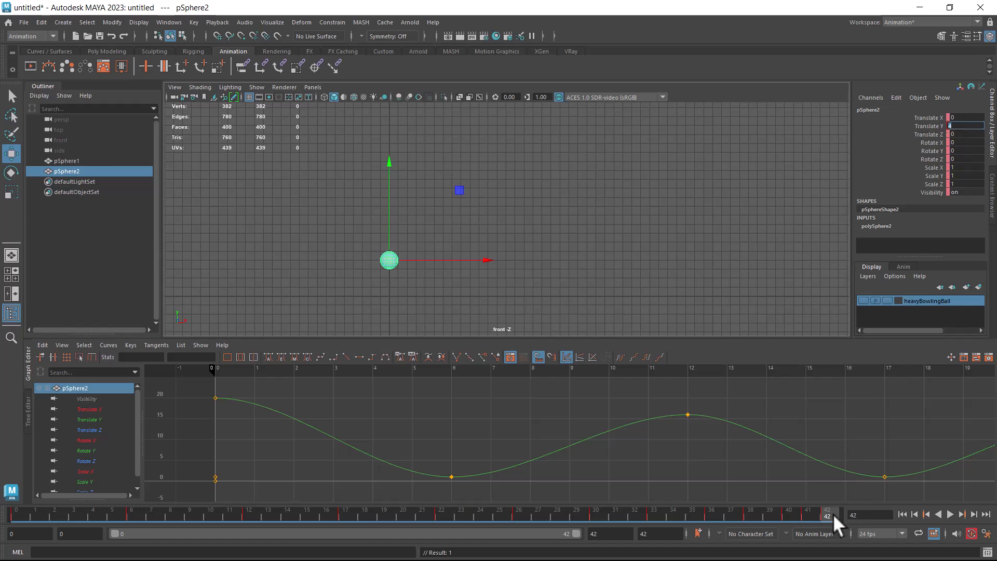
key(alt+v)
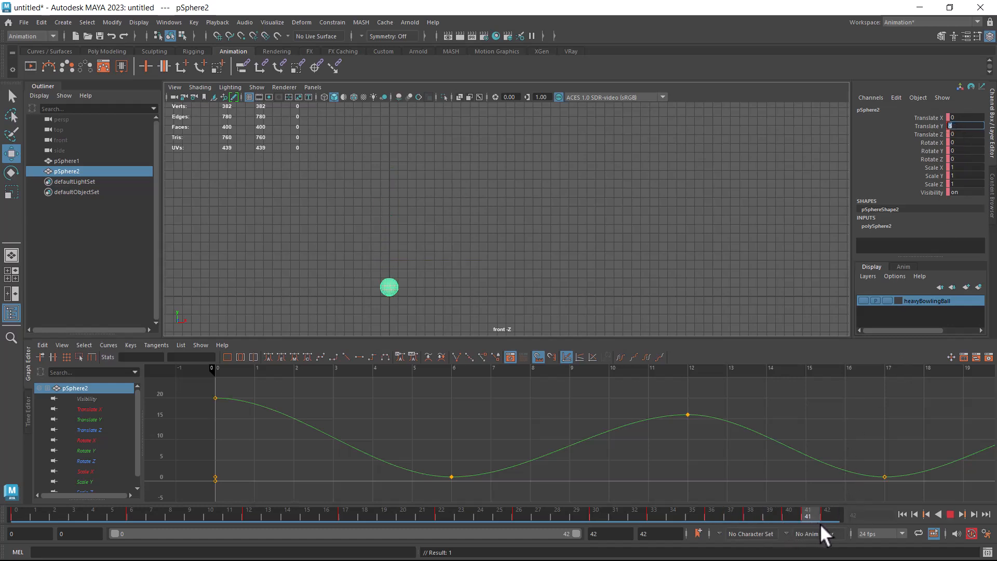
key(alt+v)
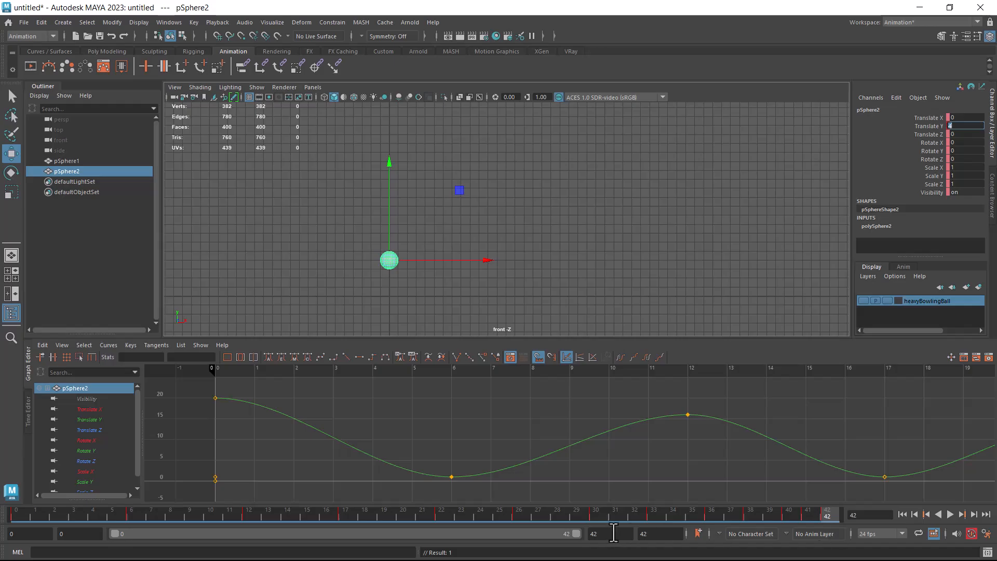
- Check the frame gaps in the Gemini chat again and extend Maya's playback range to end at frame 44
key(alt+Tab)
key(alt+Tab)
key(Return)
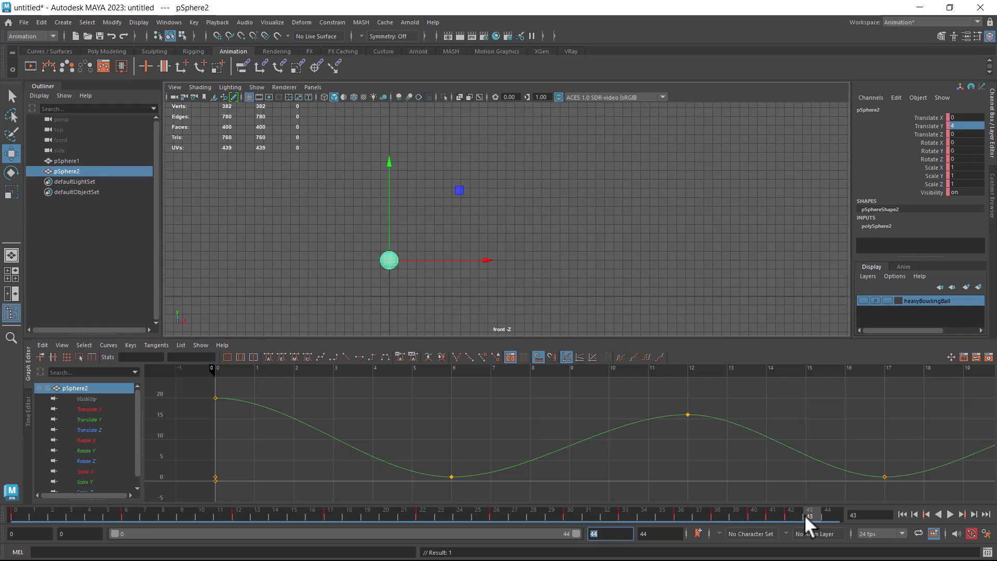
- Key the ball's seventh ground contact at frame 43 with Translate Y 1 and its eighth peak at frame 44 with Translate Y 2
click(961, 127)
ctrl+drag(965, 127, 963, 126)
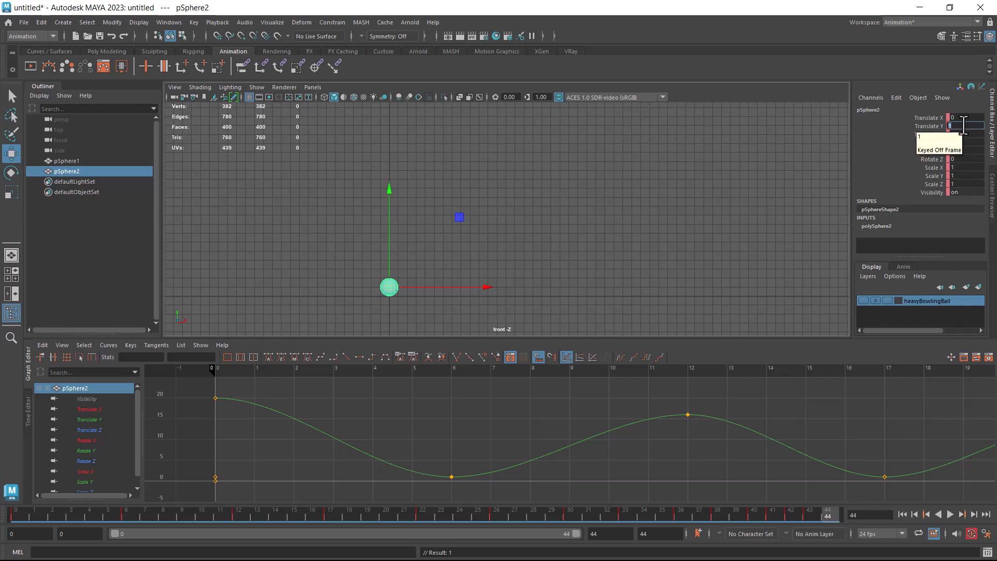
key(Return)
- After checking the Gemini chat, extend Maya's playback range to frame 45 and key the eighth ground contact there with Translate Y 1
key(alt+Tab)
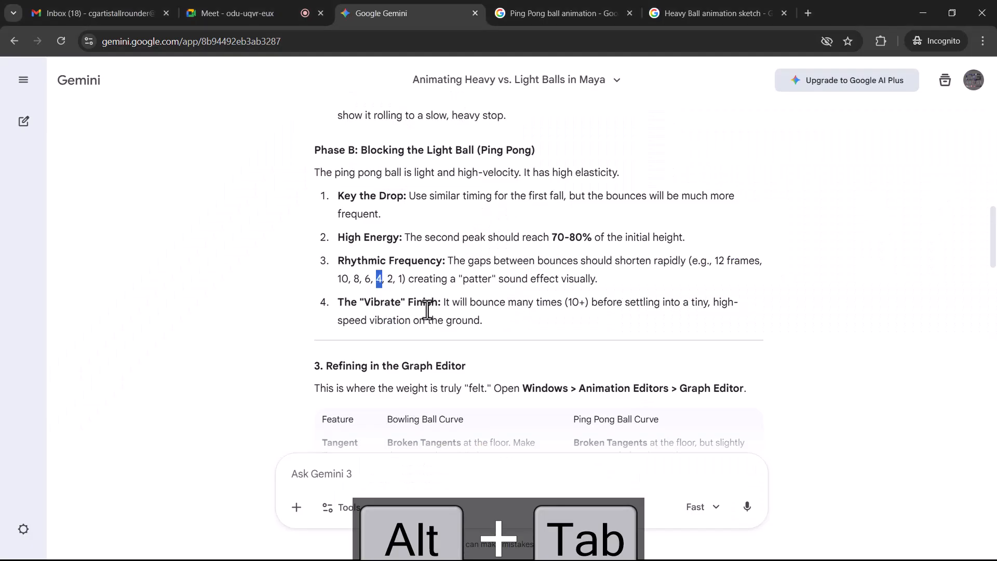
key(alt+Tab)
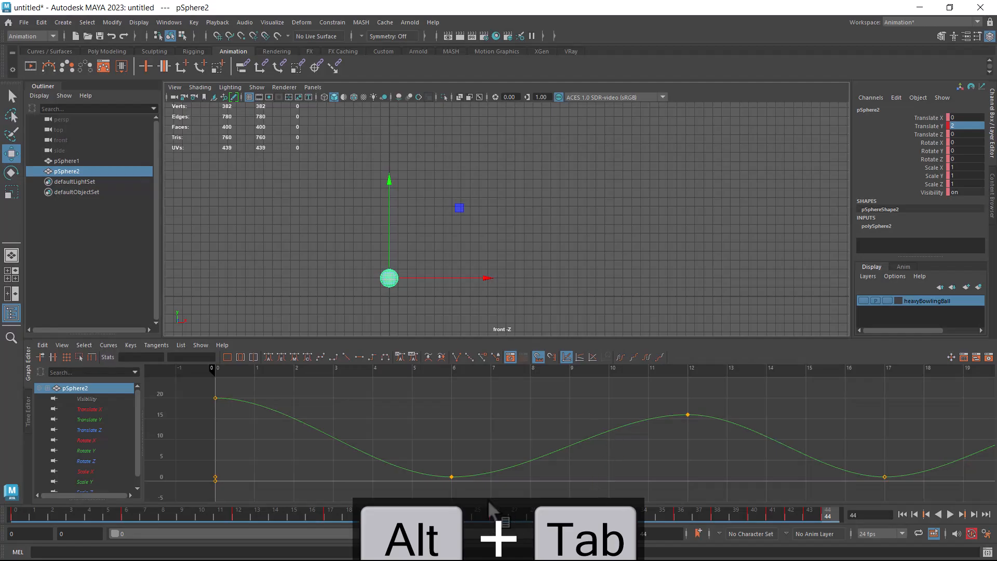
text(45)
key(Return)
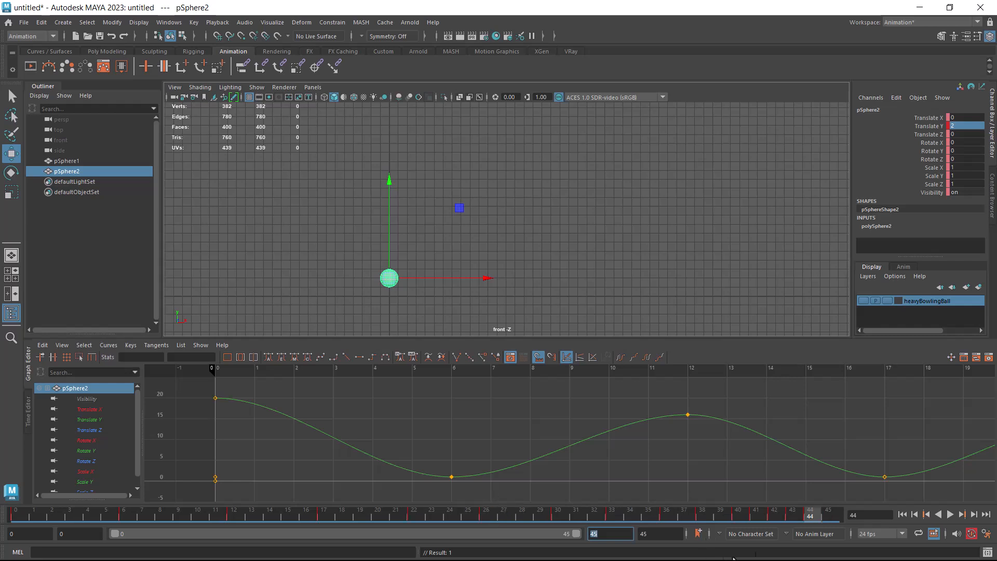
click(958, 123)
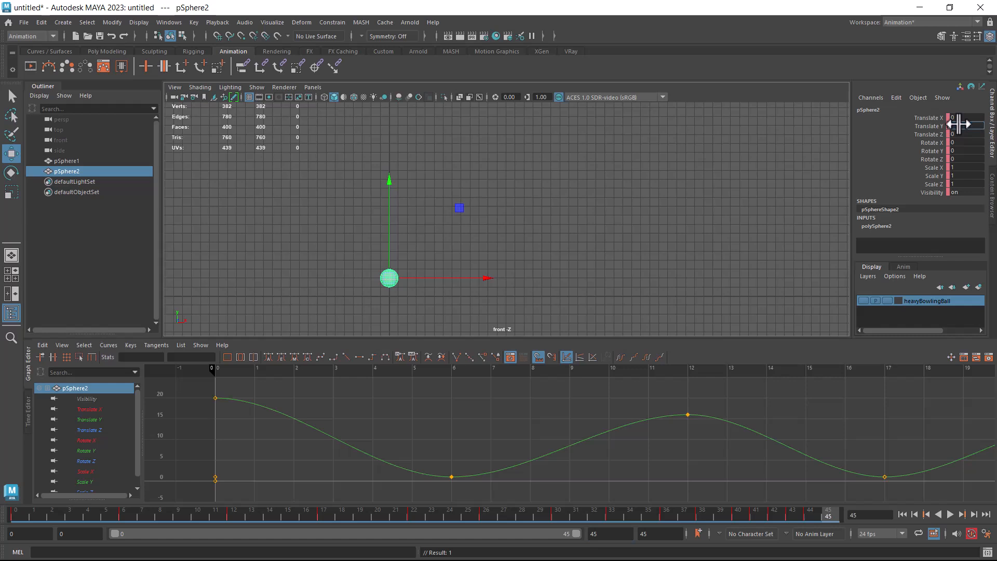
middle_drag(958, 124, 957, 124)
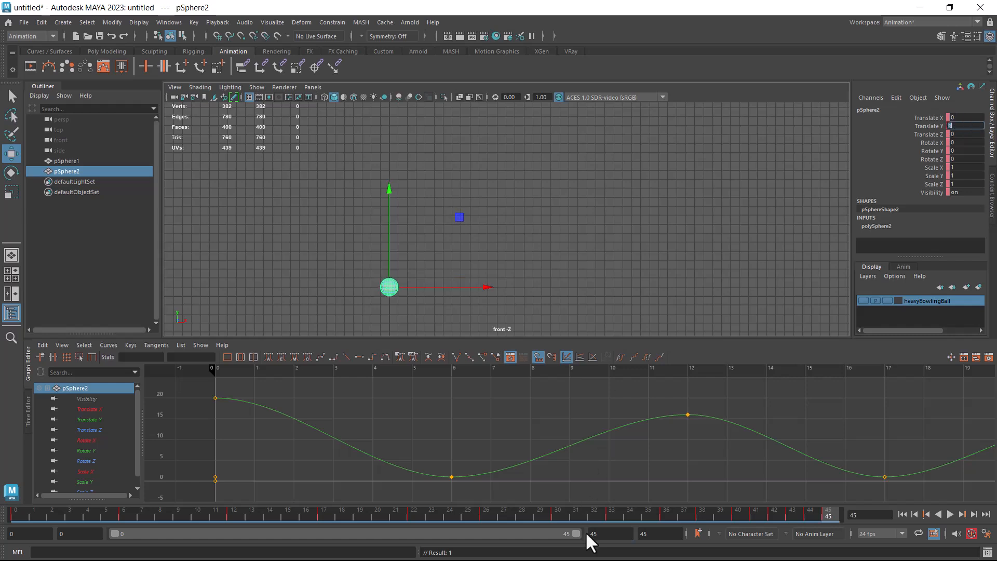
- Extend the playback range to end at frame 50 and go to that frame
click(602, 533)
text(50)
key(Return)
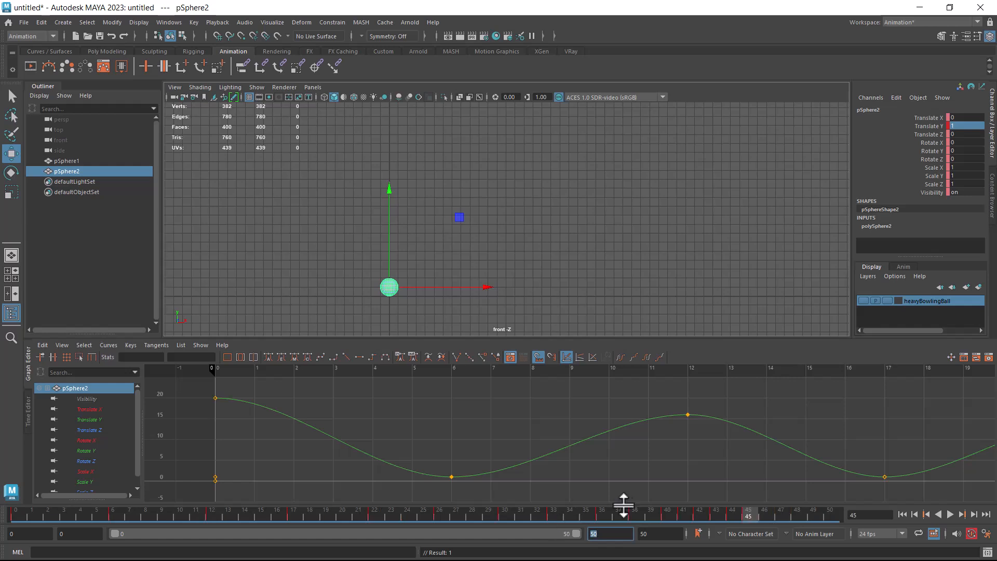
click(827, 513)
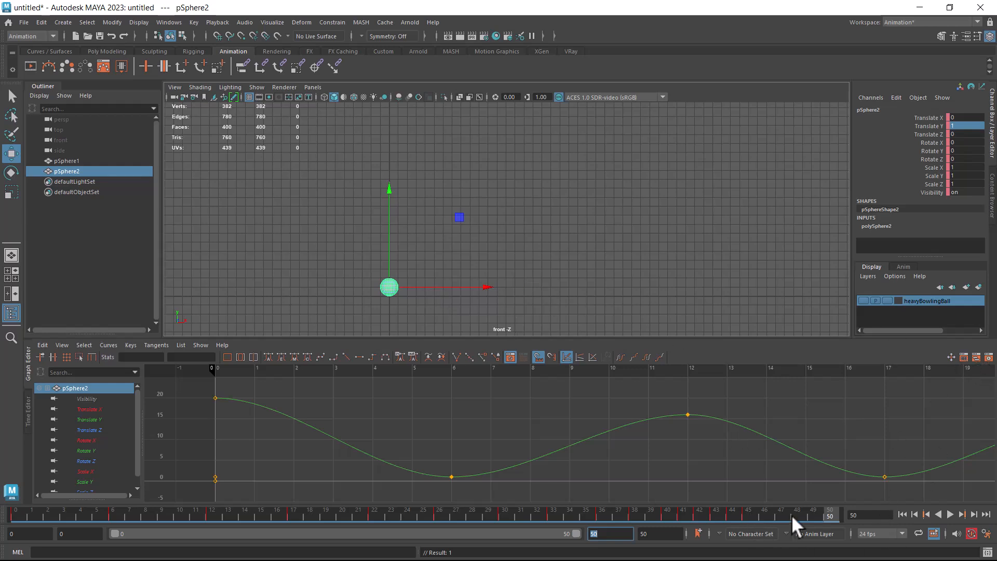
- Play the ball animation from the first frame, check the bounce guidelines in the Gemini chat, and stop playback
click(903, 514)
click(949, 513)
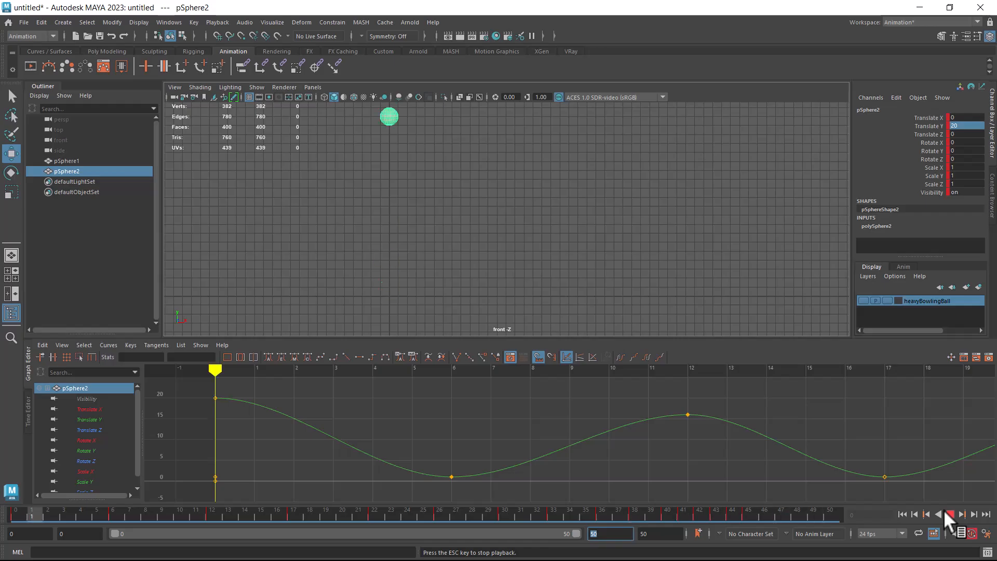
key(alt+Tab)
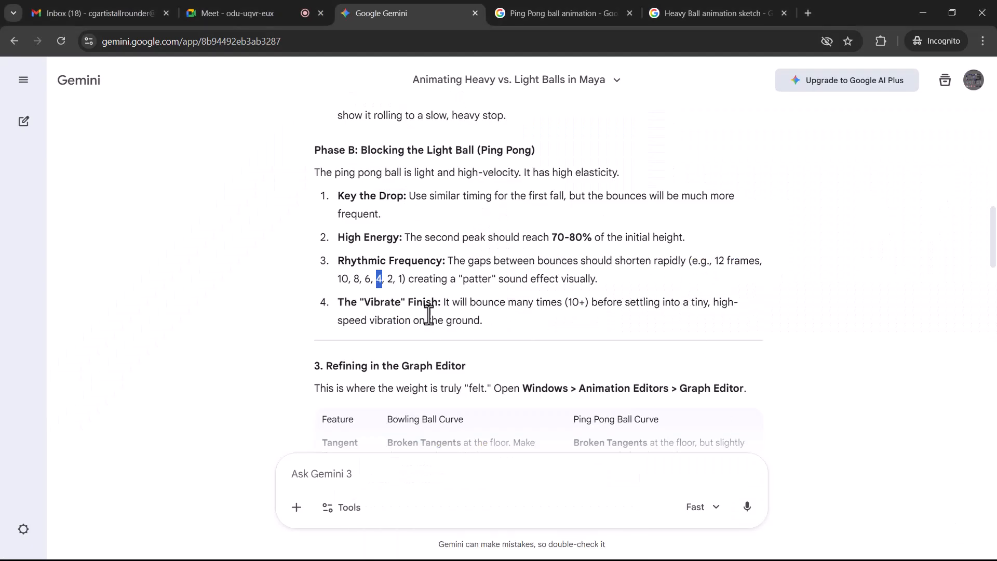
key(alt+Tab)
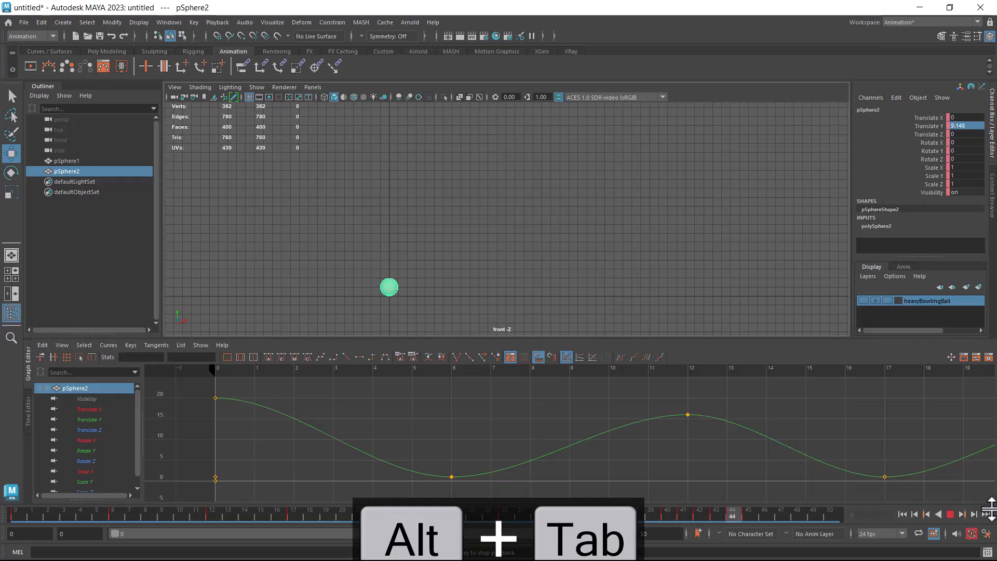
click(950, 514)
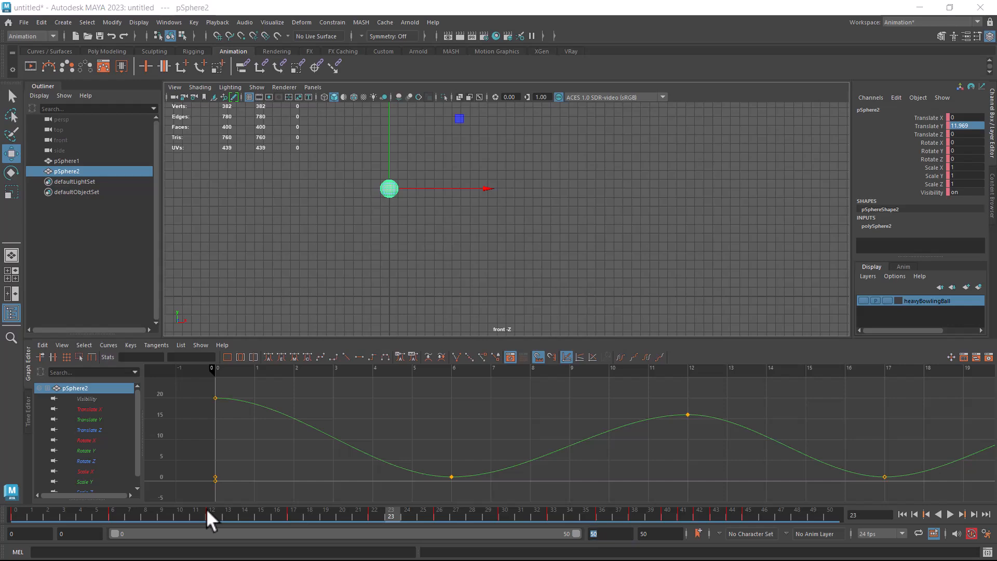
- Switch to Chrome and open the cg artist all rounder YouTube channel's search page in a new tab
key(super)
mouse_move(322, 554)
click(332, 494)
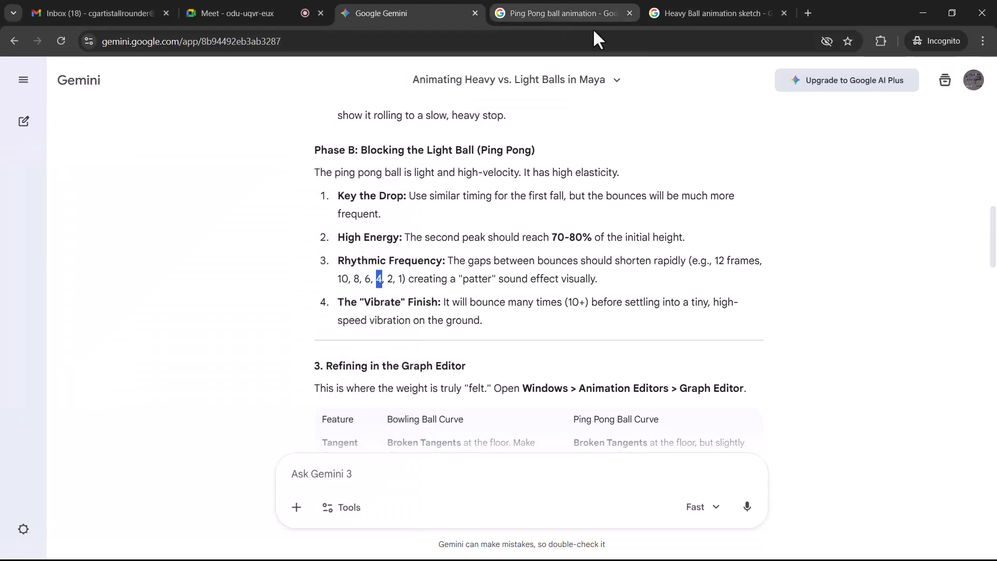
click(809, 13)
text(y)
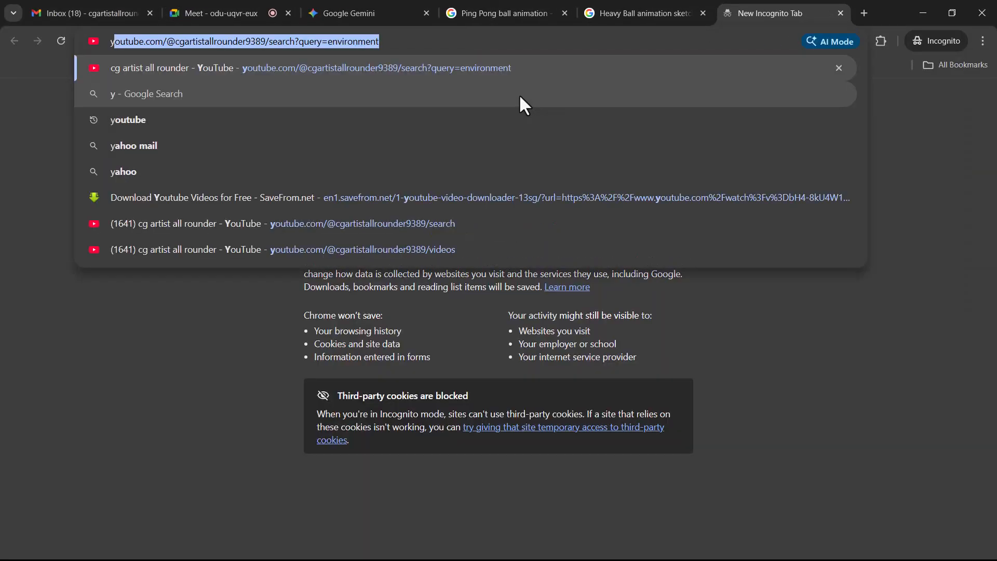
key(Return)
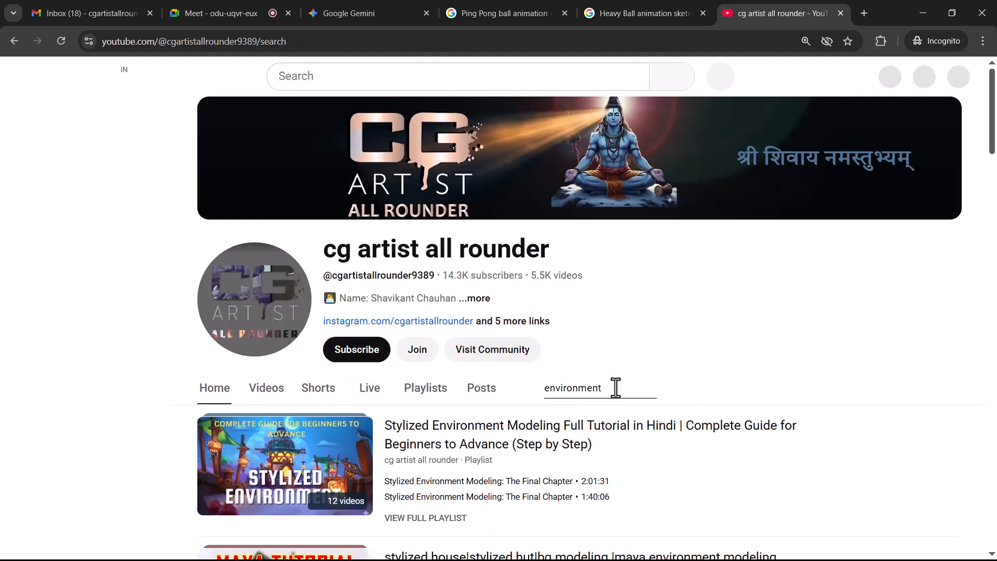
- Search the YouTube channel for "bouncing ball"
drag(617, 385, 530, 384)
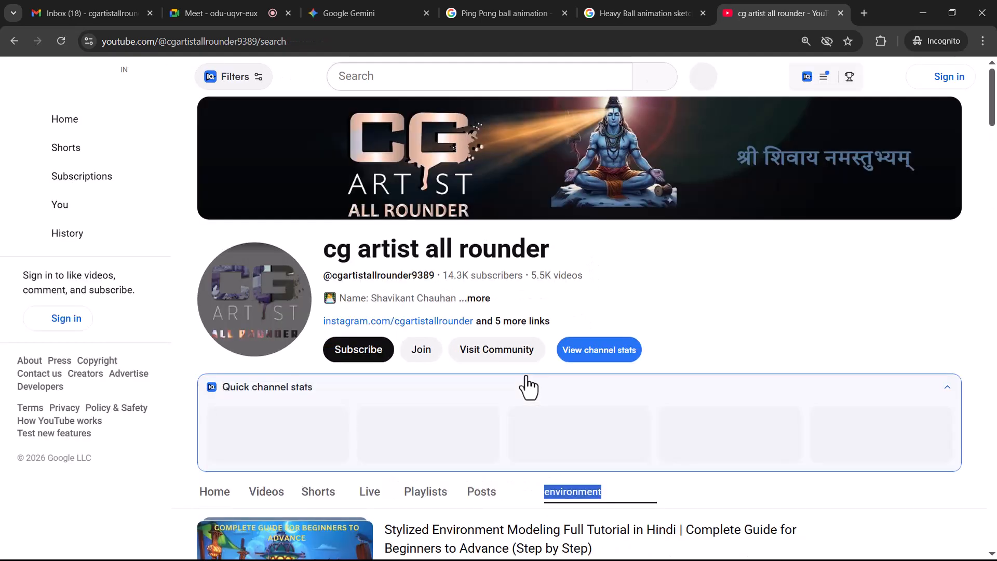
text(bp)
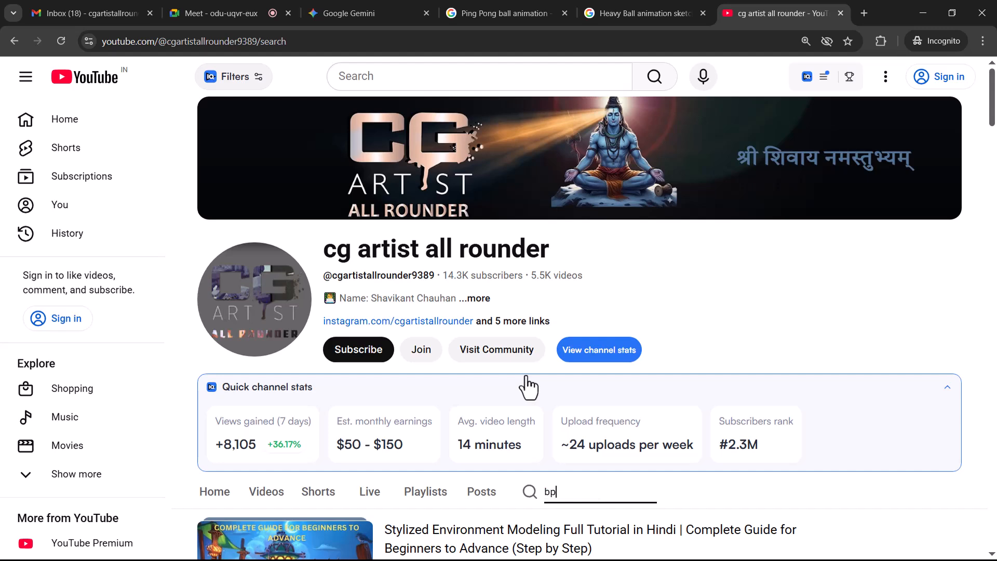
text(uncing ball)
key(Return)
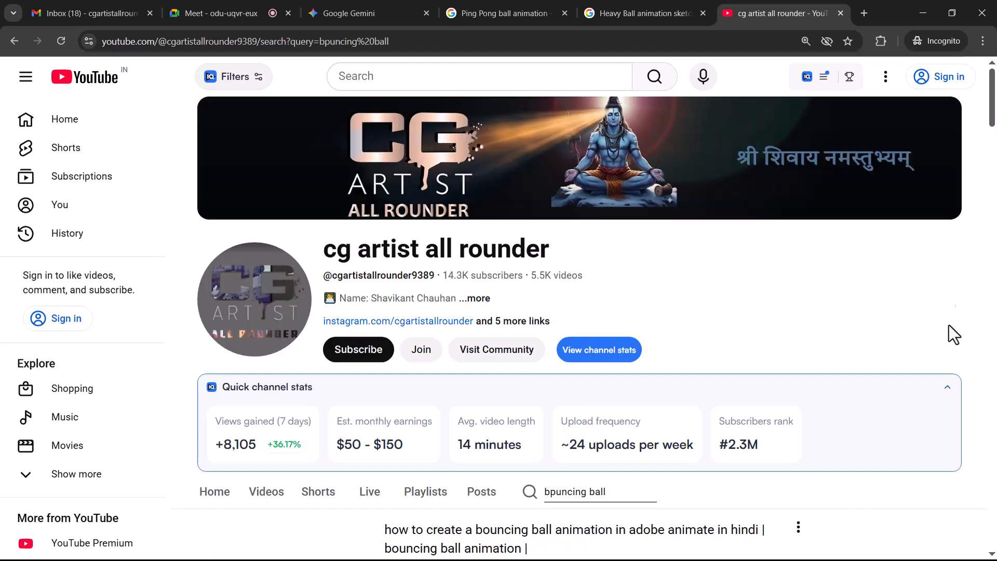
scroll(864, 357, down, 4)
click(554, 300)
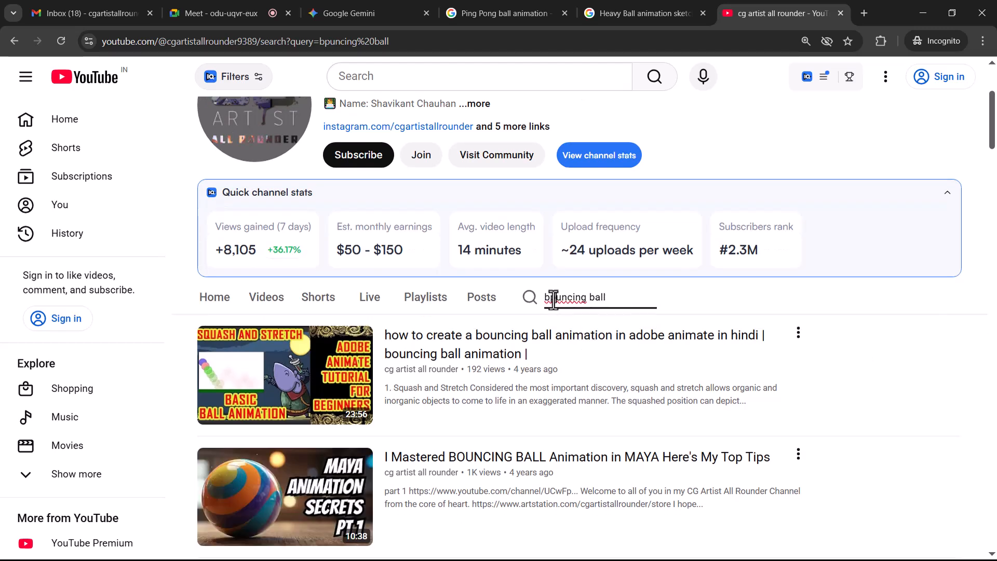
key(BackSpace)
text(o)
key(Return)
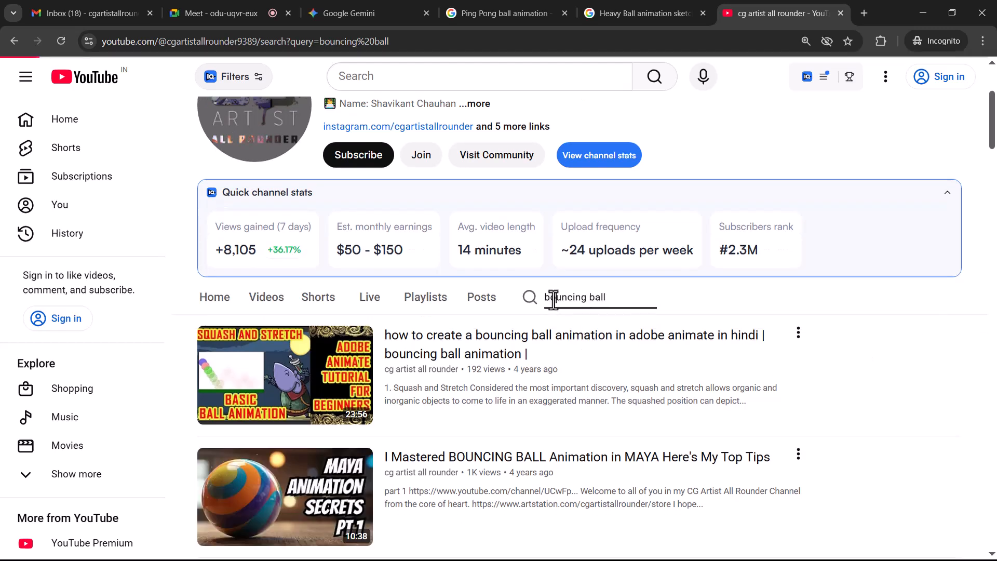
- Open the "I Mastered BOUNCING BALL Animation in MAYA Here's My Top Tips" video and view the Google Drive file linked in its description
scroll(716, 353, down, 4)
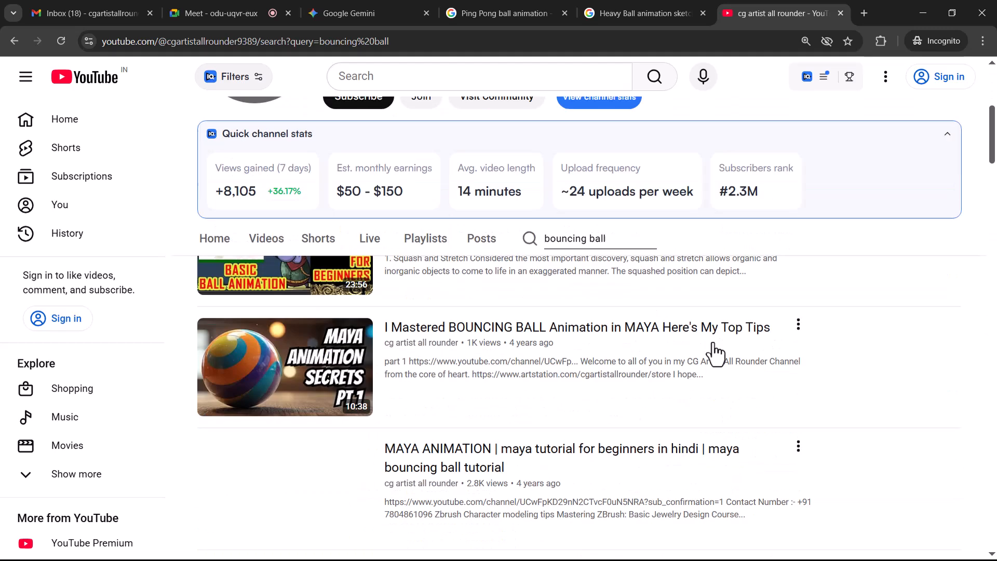
click(335, 382)
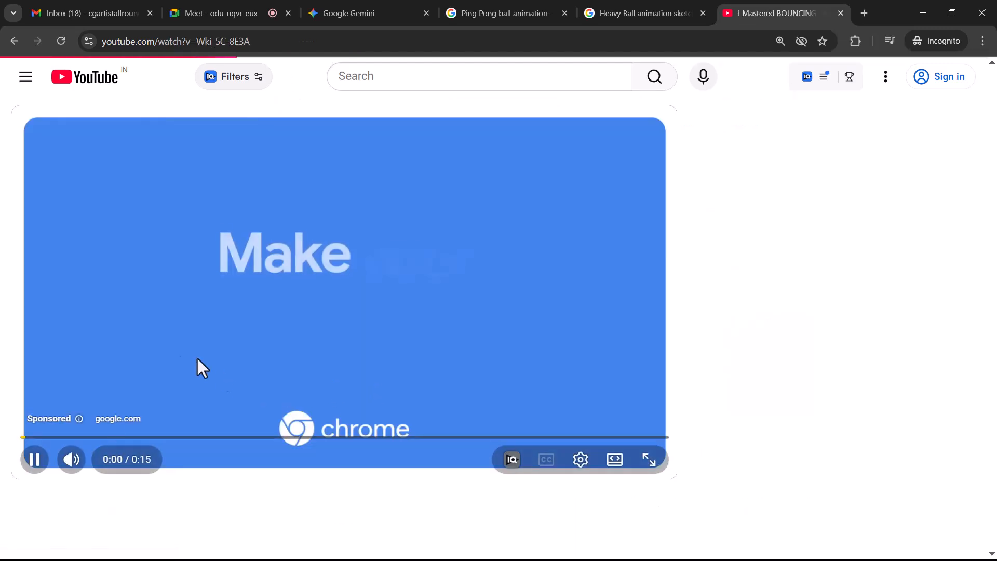
click(310, 372)
scroll(314, 405, down, 4)
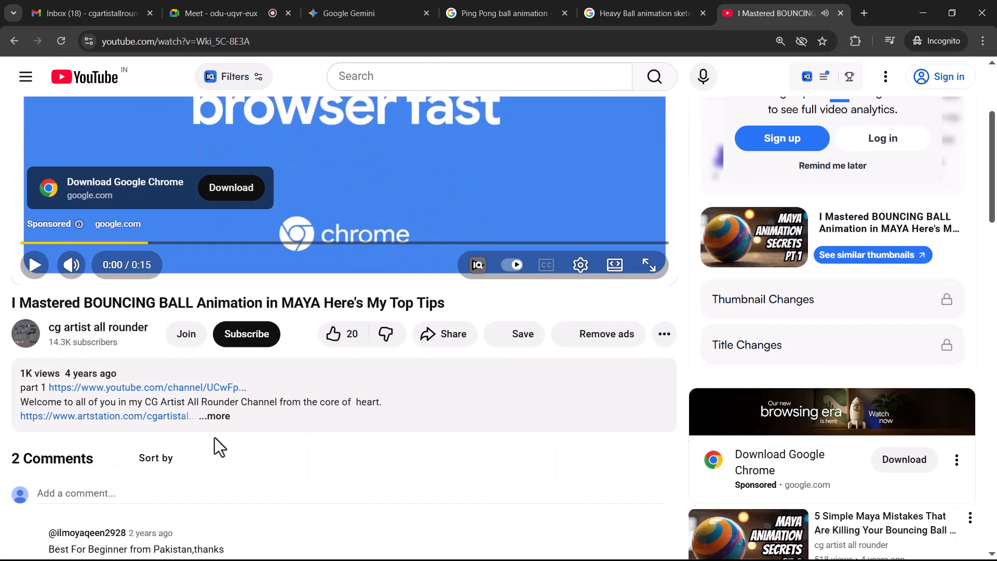
click(217, 416)
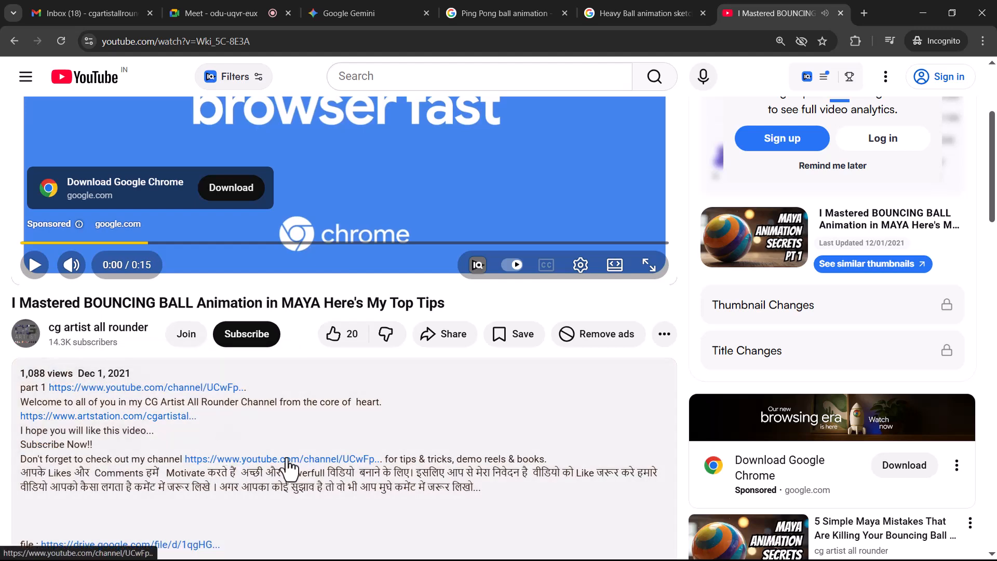
scroll(285, 473, down, 3)
middle_click(173, 425)
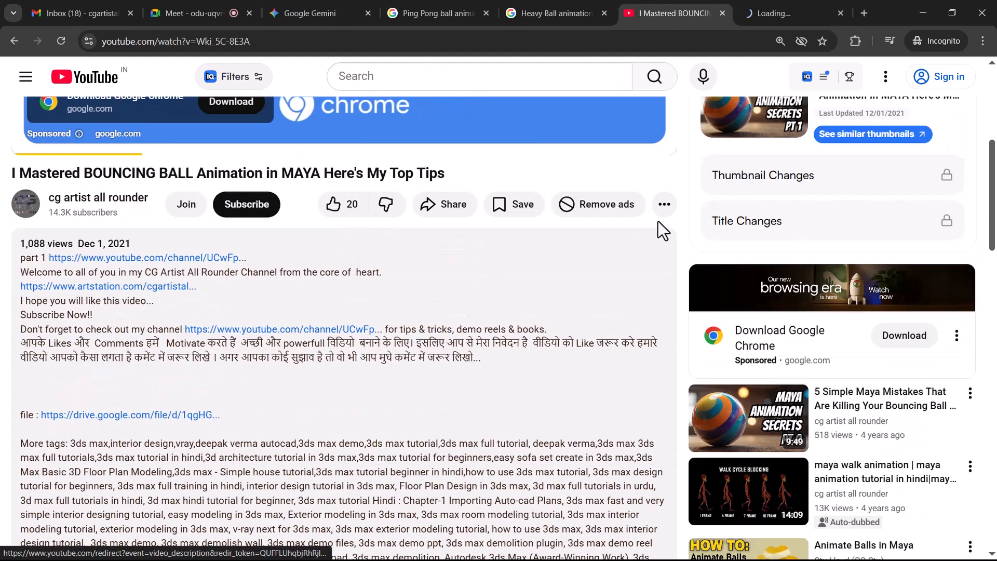
click(780, 11)
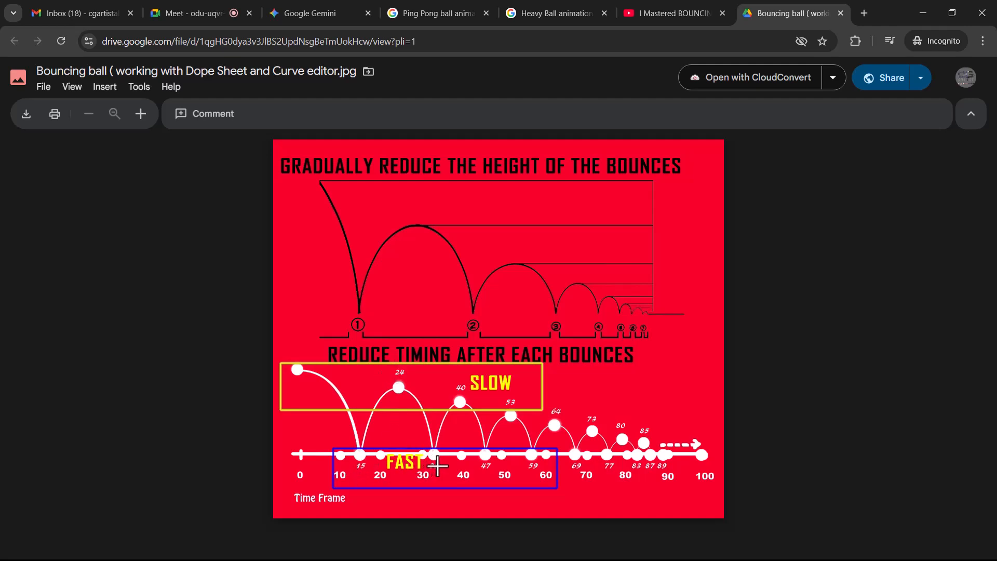
- Open Calculator beside the bounce timing chart and subtract 15 from 33 to get the gap between the first two ground contacts
key(super)
text(cal)
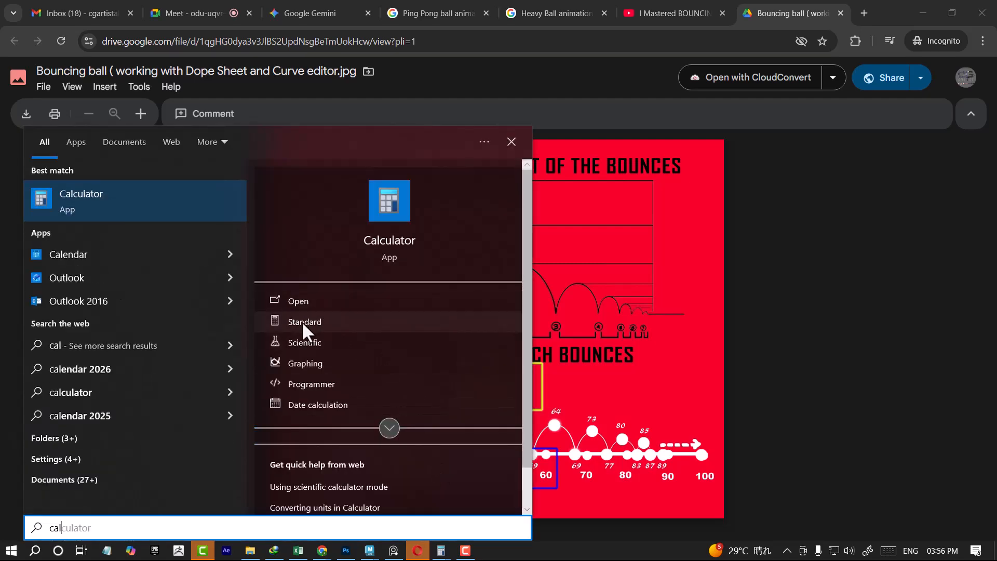
click(148, 200)
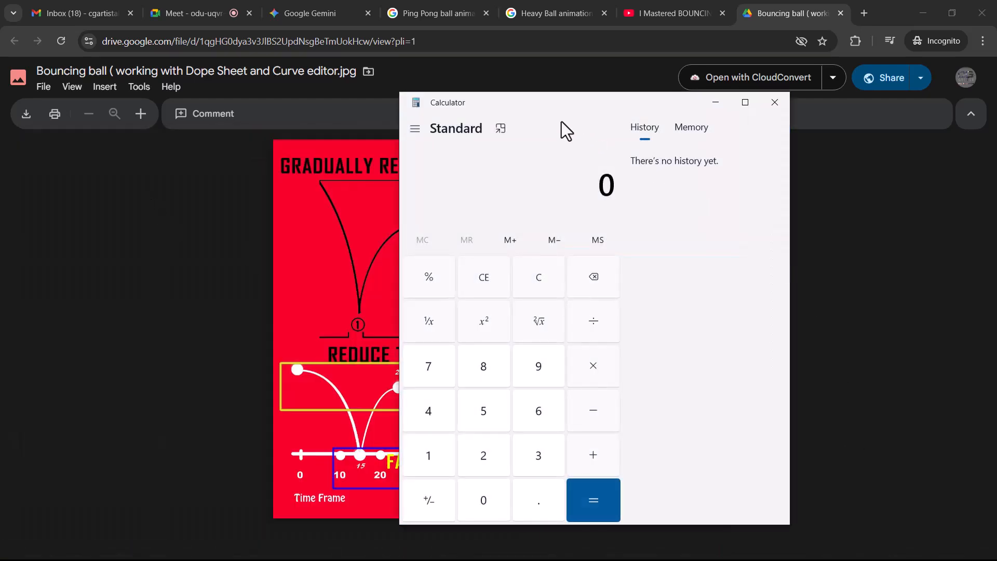
drag(562, 121, 765, 126)
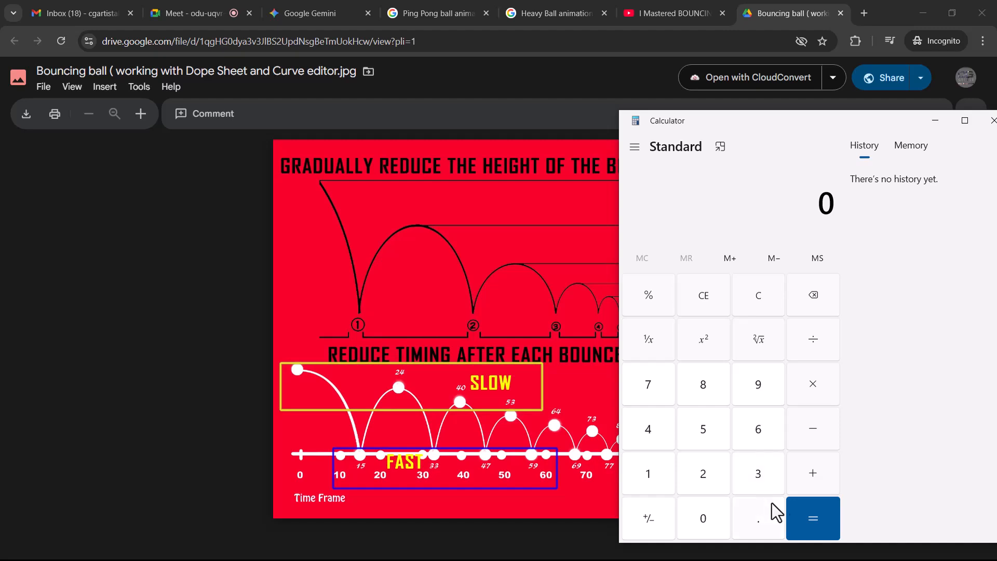
click(759, 481)
click(759, 481)
click(813, 430)
click(631, 486)
click(692, 436)
click(831, 534)
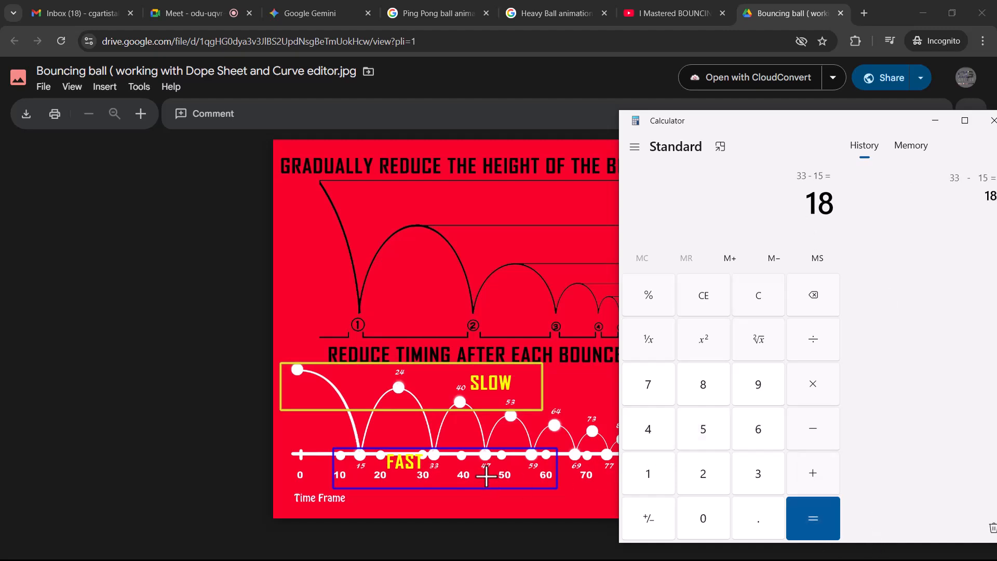
- Calculate the chart's next ground-contact gap as 47 minus 33
click(809, 297)
click(751, 296)
click(647, 431)
click(653, 395)
click(821, 433)
click(759, 474)
click(758, 474)
click(821, 520)
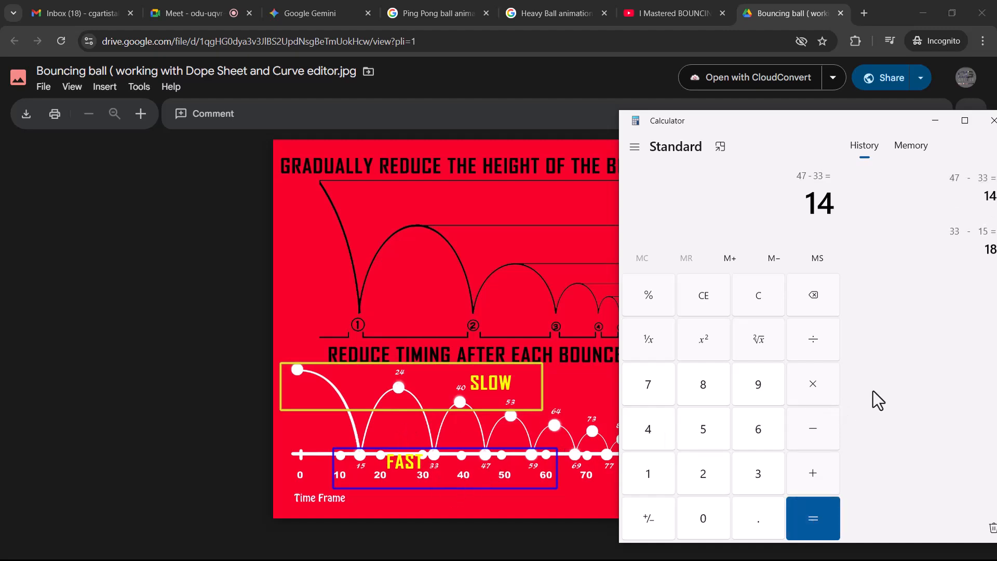
- Calculate the following ground-contact gap as 59 minus 47 and close Calculator
click(759, 298)
click(711, 433)
click(760, 390)
click(822, 431)
click(648, 436)
click(648, 388)
click(812, 531)
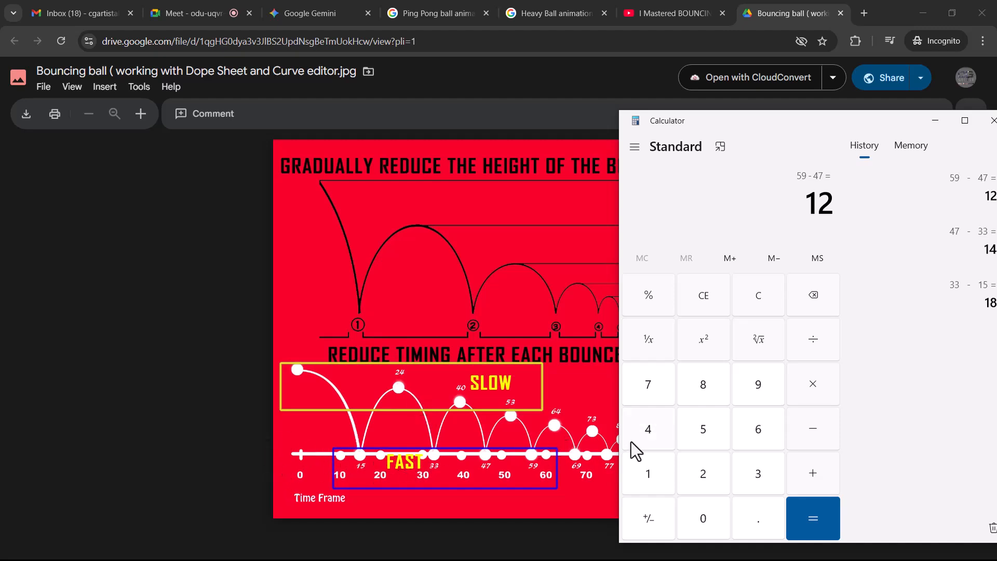
click(992, 122)
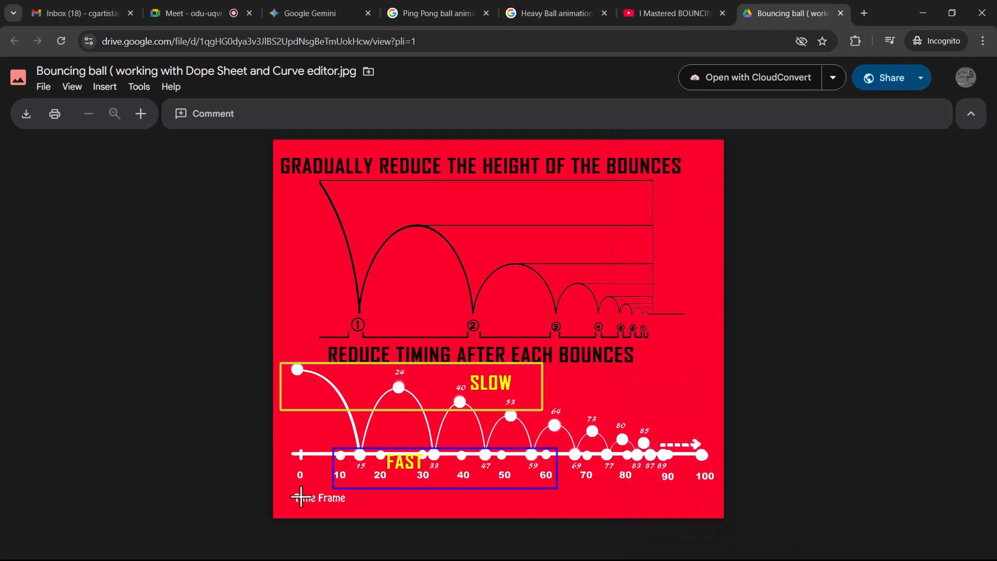
- Return to Maya, isolate the ball's Translate Y curve in the Graph Editor, and enlarge the editor's area
click(927, 14)
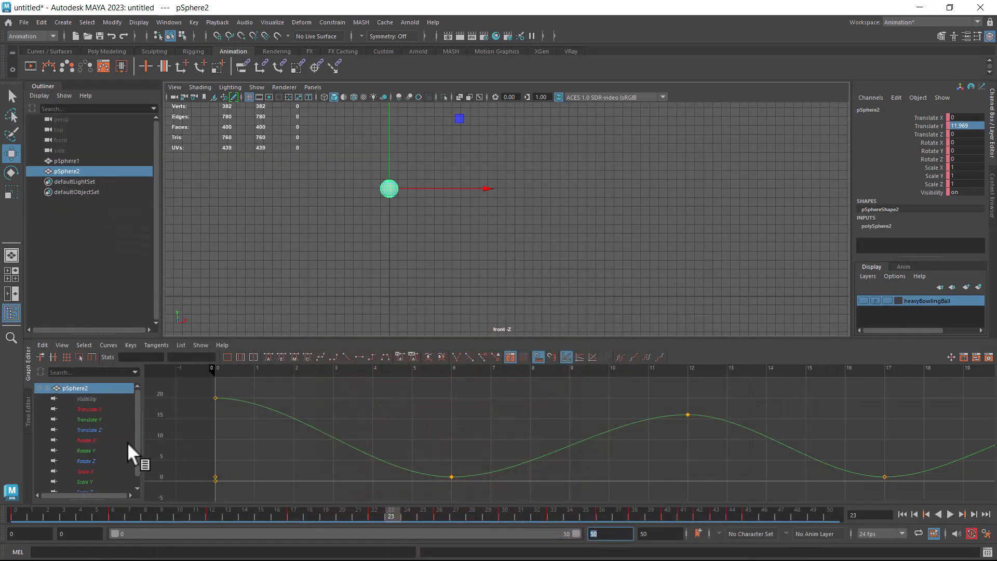
click(92, 409)
click(92, 421)
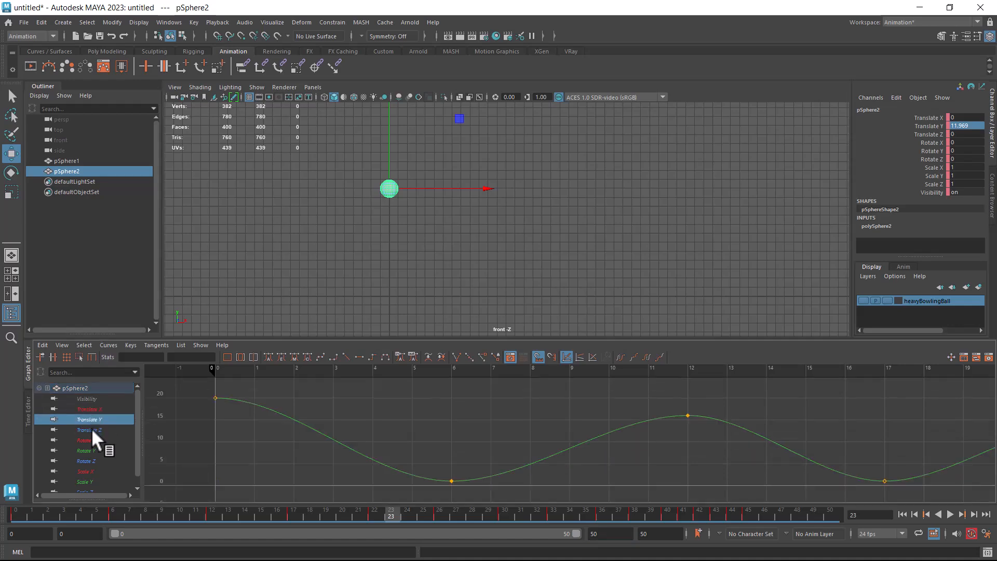
drag(383, 338, 382, 269)
key(a)
- Select all keys on the Translate Y curve, try linear tangents on them, and set them back to flat tangents
drag(455, 375, 850, 459)
key(f)
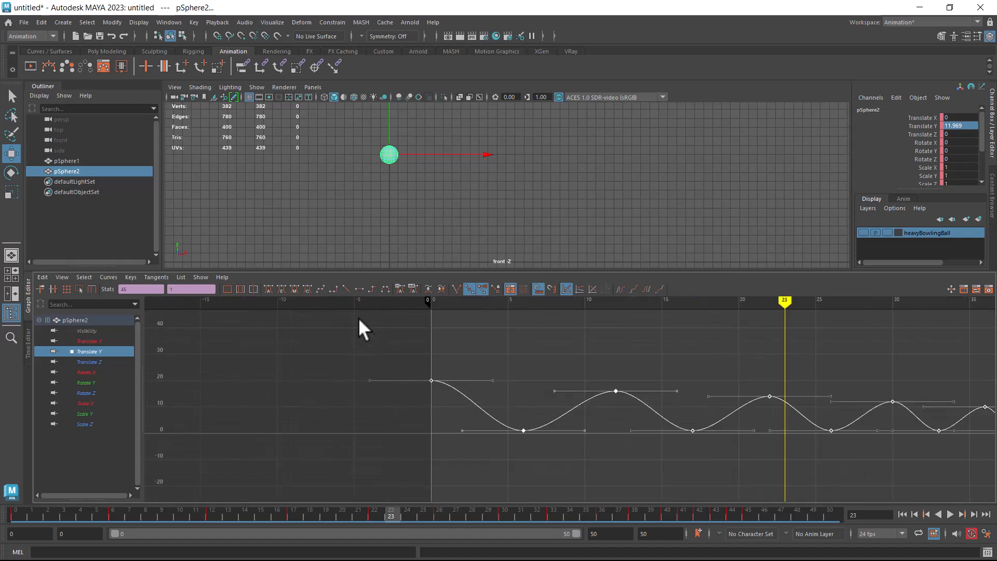
click(347, 289)
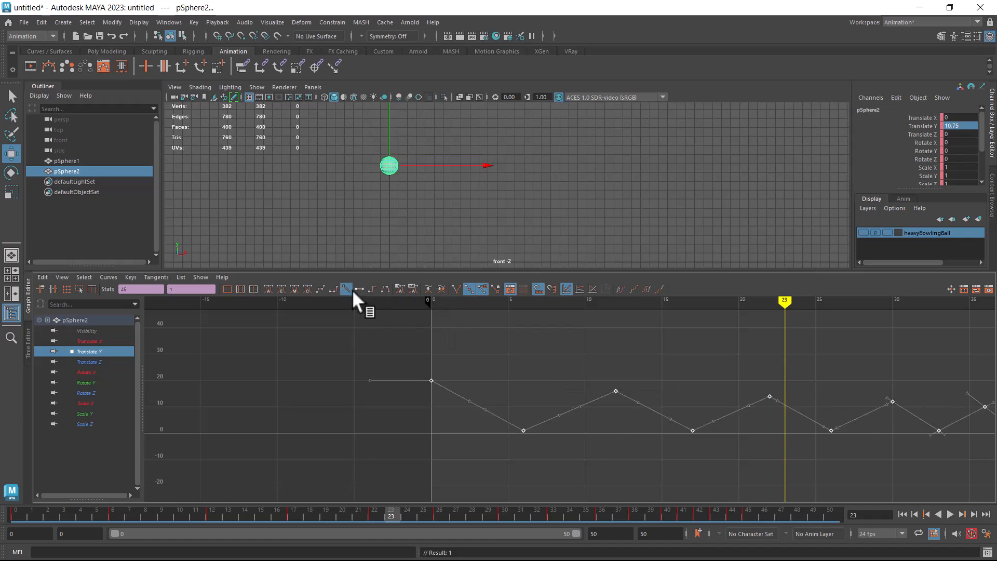
click(359, 290)
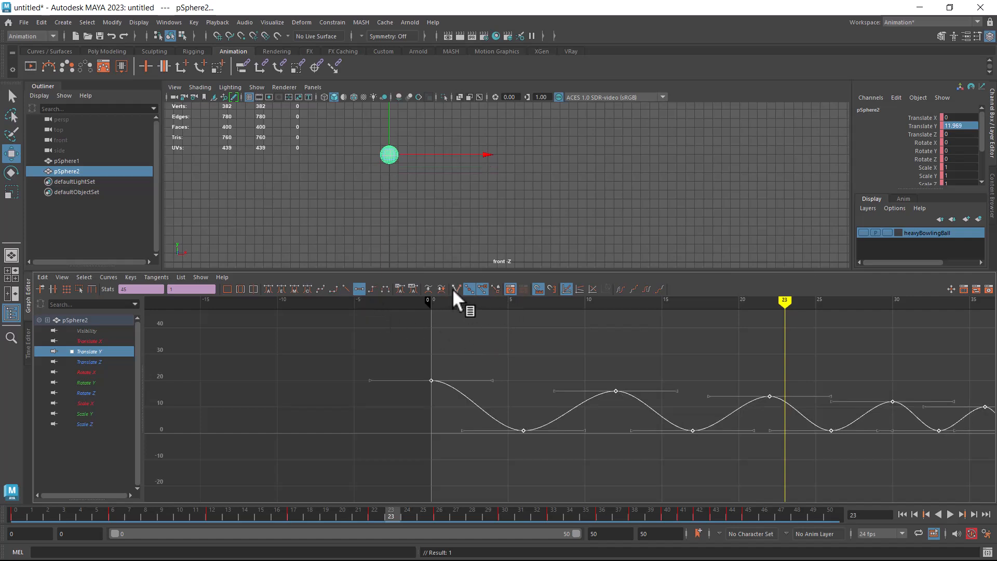
click(466, 453)
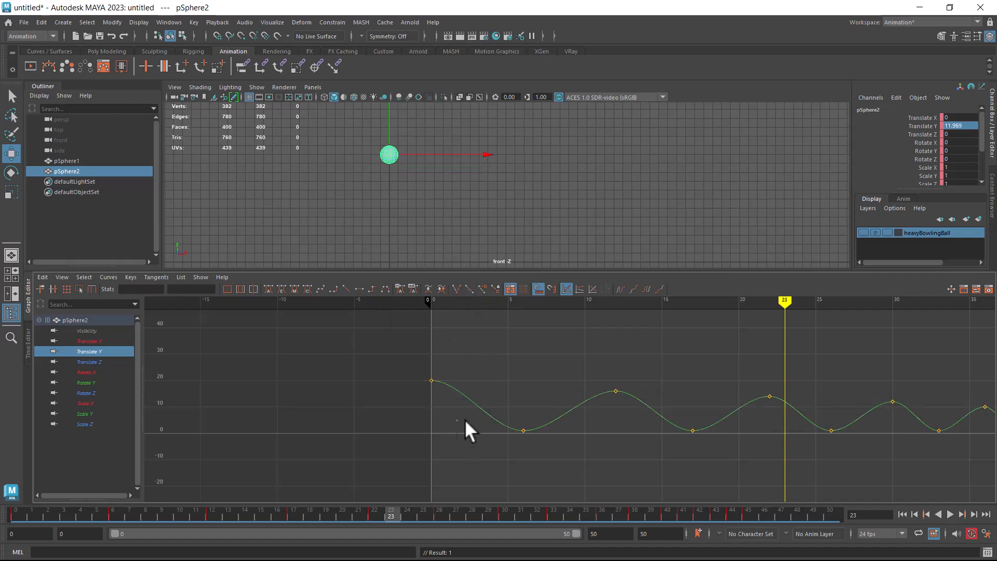
- Break the tangents of the ground contact keys at frames 6 and 17 and raise both handles of each into a sharp V
drag(532, 406, 498, 454)
key(f)
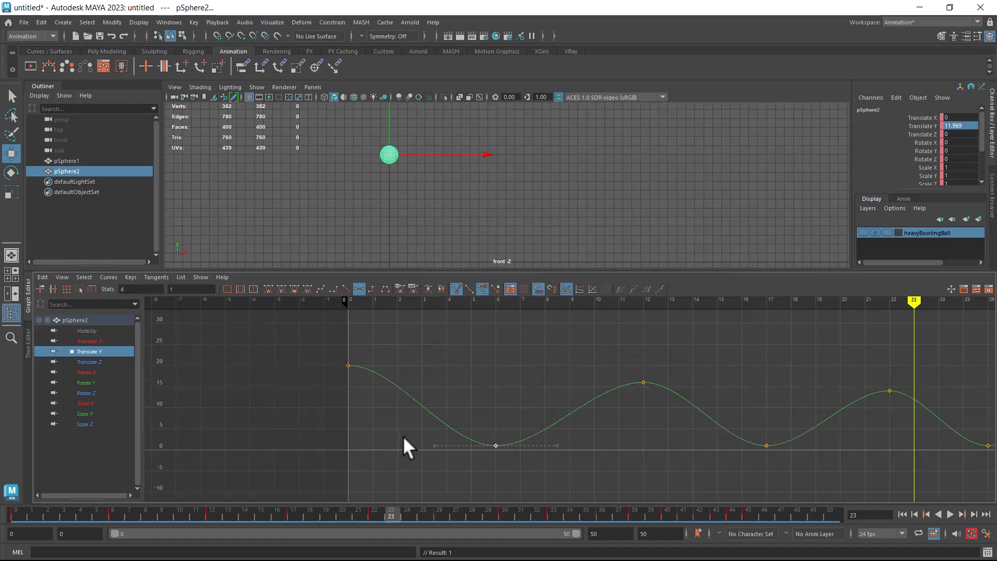
drag(435, 450, 451, 408)
drag(546, 442, 536, 412)
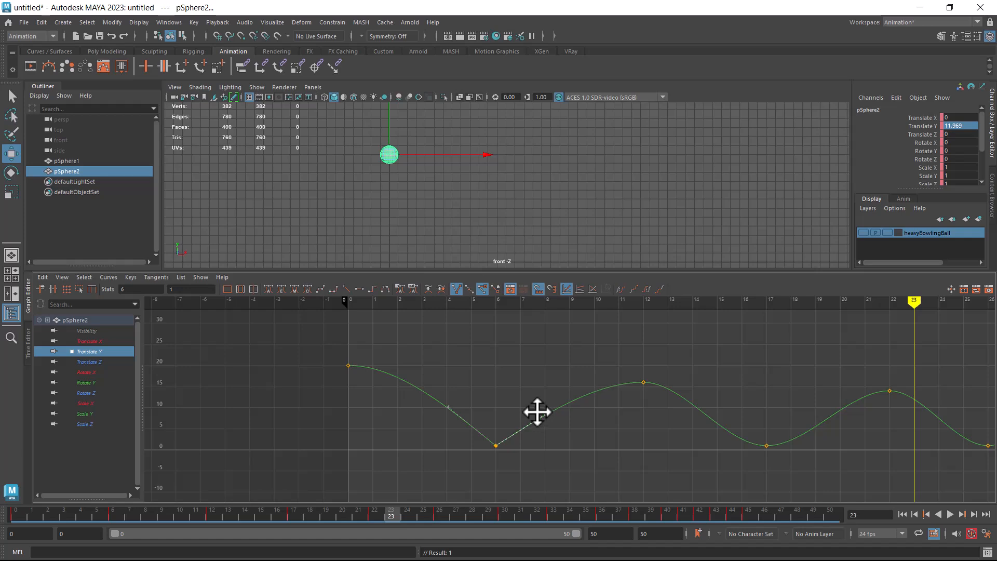
drag(691, 429, 715, 411)
drag(860, 434, 814, 415)
- Raise both tangent handles of the Translate Y ground contact keys at frames 26 and 33 independently into sharp Vs
alt+middle_drag(846, 473, 552, 472)
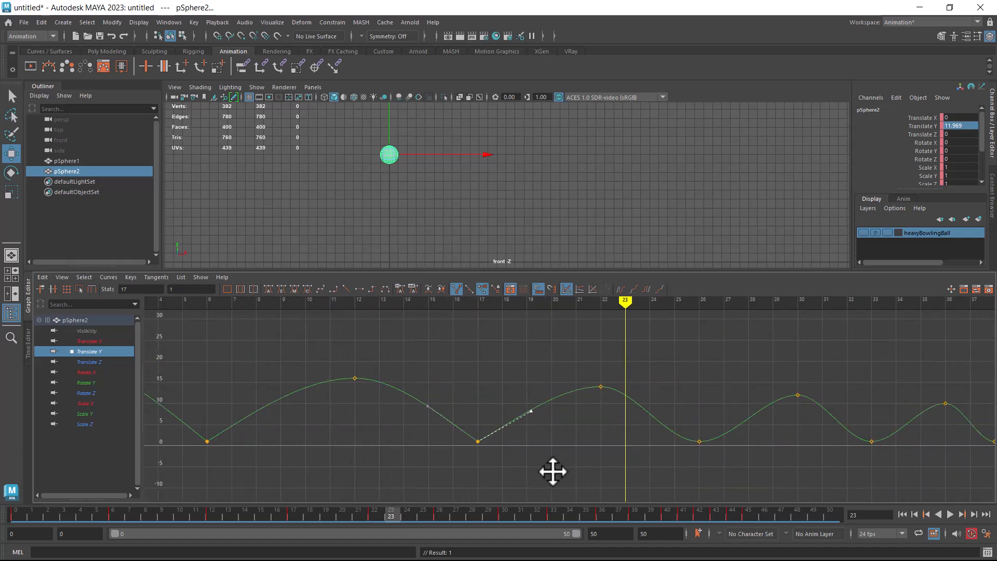
click(699, 442)
drag(639, 443, 641, 392)
drag(740, 463, 744, 403)
drag(890, 431, 812, 488)
drag(811, 445, 826, 403)
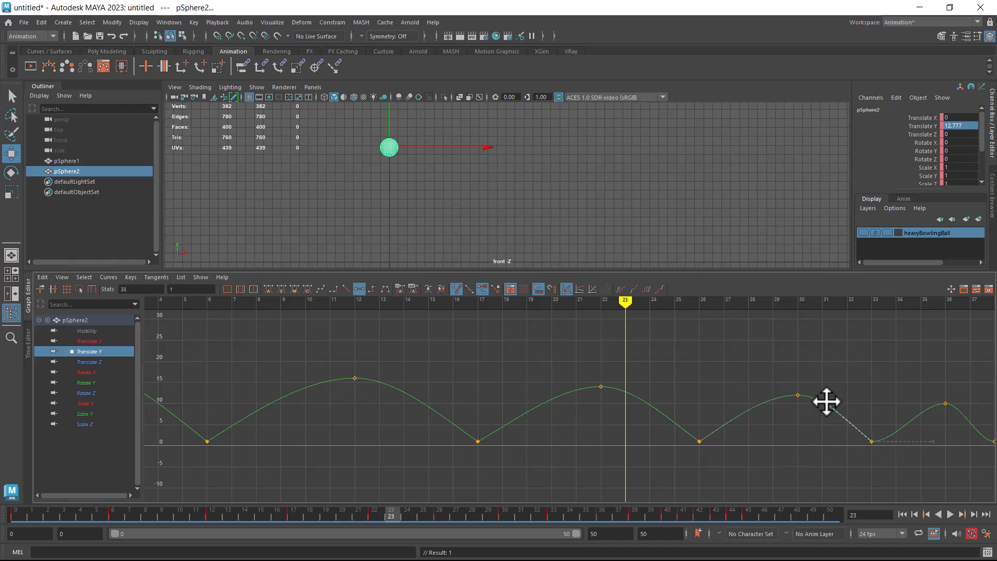
drag(930, 439, 915, 408)
- Shape the Translate Y contact keys at frames 38 and 41 into sharp Vs by raising both tangent handles of each
alt+middle_drag(915, 454, 601, 463)
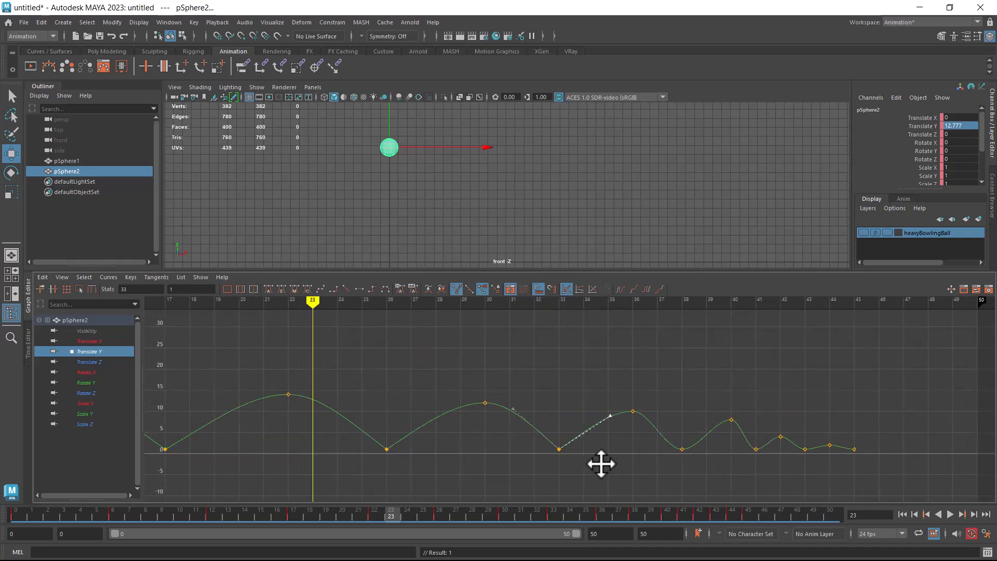
drag(695, 485, 648, 403)
drag(743, 449, 720, 414)
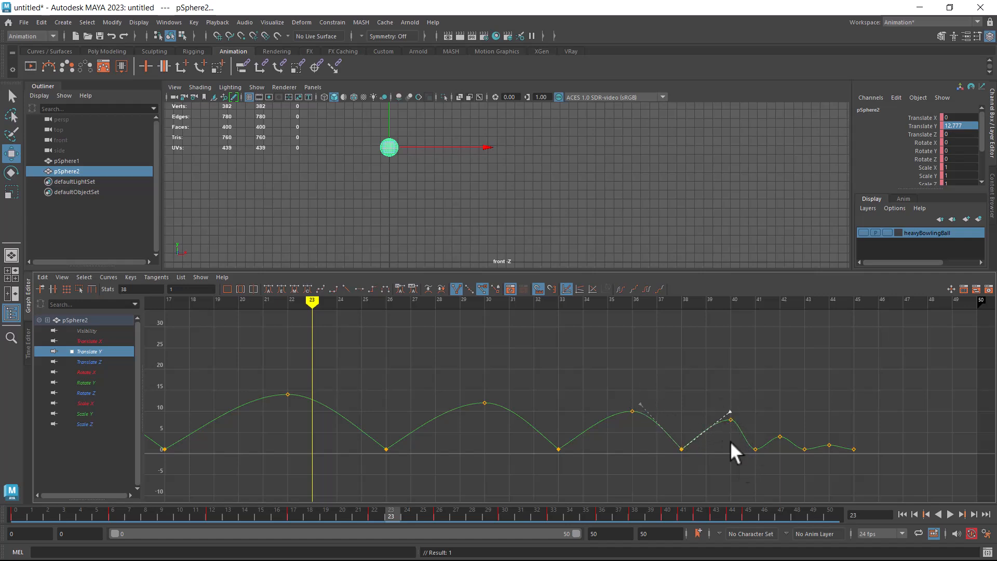
click(756, 449)
drag(695, 449, 717, 392)
scroll(820, 460, up, 3)
scroll(834, 469, up, 2)
alt+middle_drag(634, 403, 617, 405)
drag(733, 393, 744, 399)
middle_drag(744, 399, 719, 368)
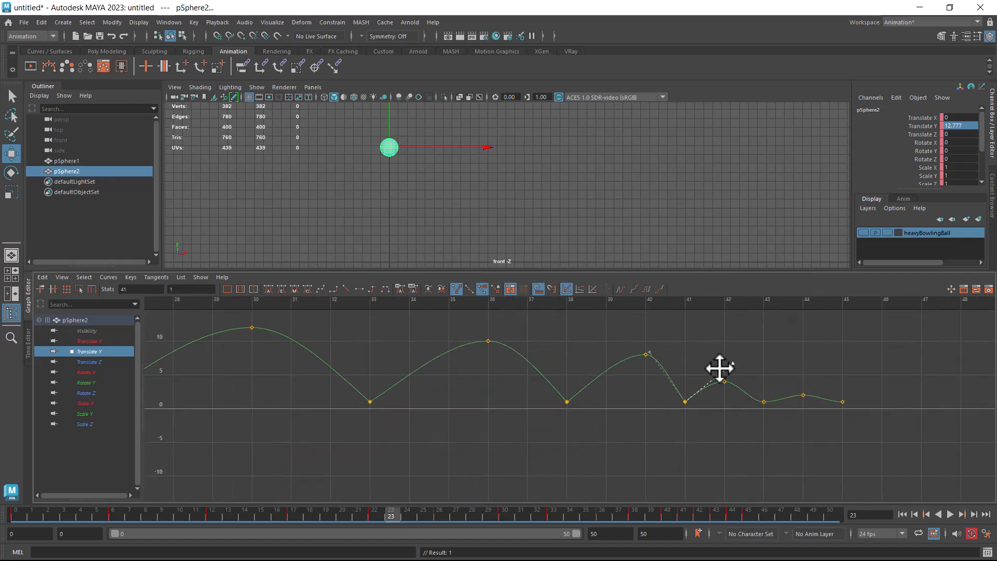
- Raise both tangent handles of the contact key at frame 43 and the incoming handle of the final key at frame 45
click(764, 403)
drag(734, 436, 702, 400)
middle_drag(704, 400, 709, 362)
click(822, 417)
drag(762, 409, 764, 411)
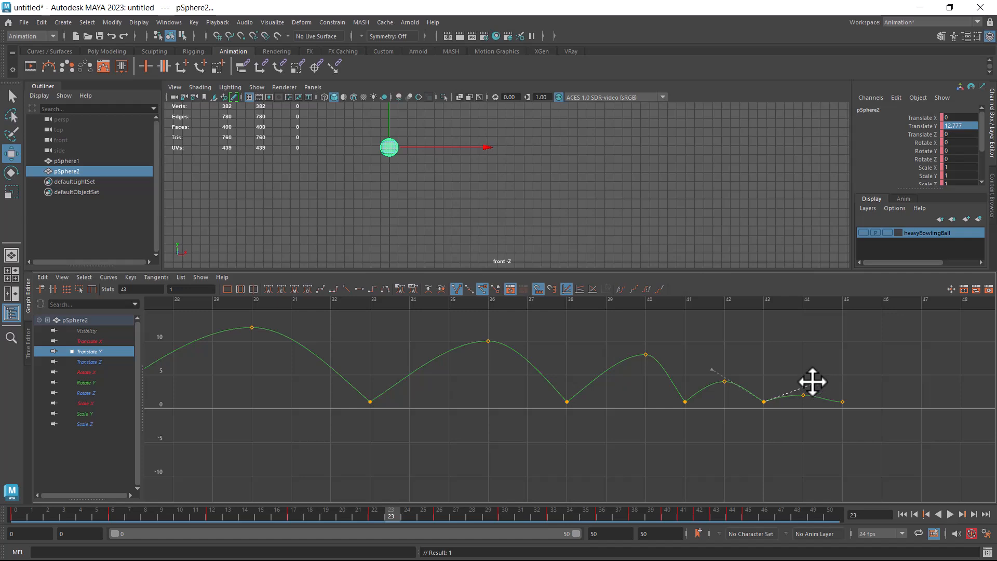
drag(855, 389, 827, 430)
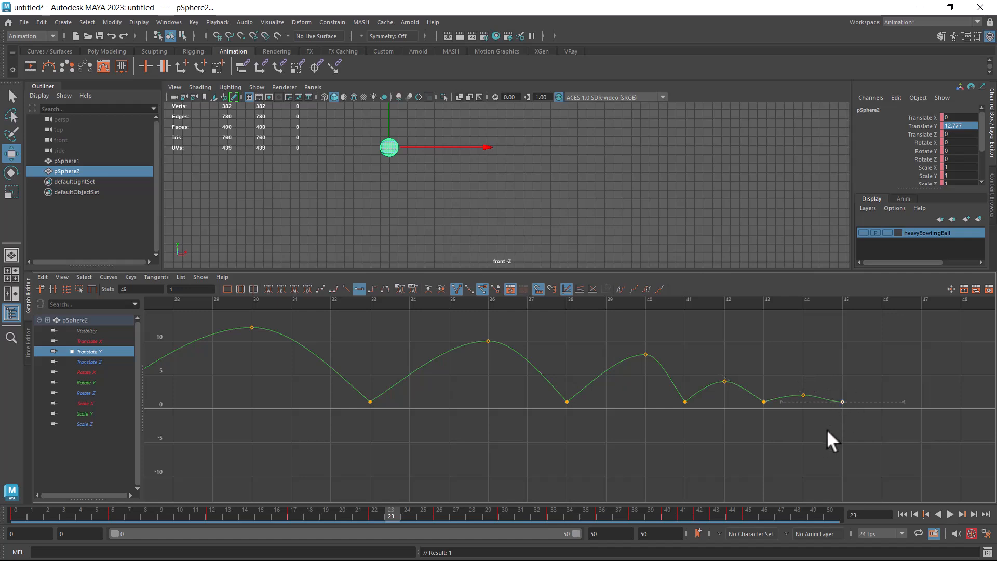
drag(778, 404, 778, 398)
scroll(734, 408, down, 6)
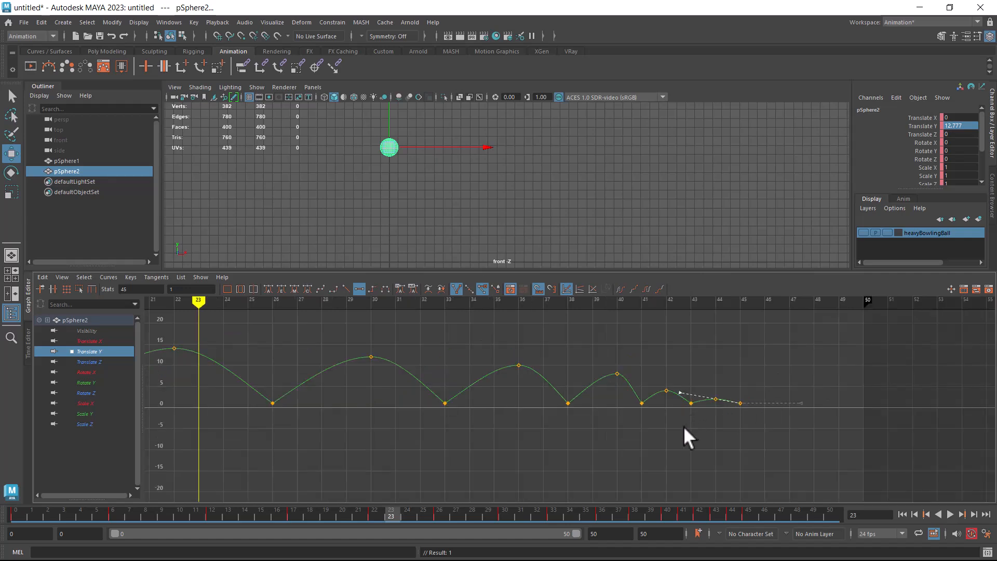
- Select all Translate Y keys to examine the whole curve, and play the bounce from the first frame
alt+middle_drag(563, 454, 768, 441)
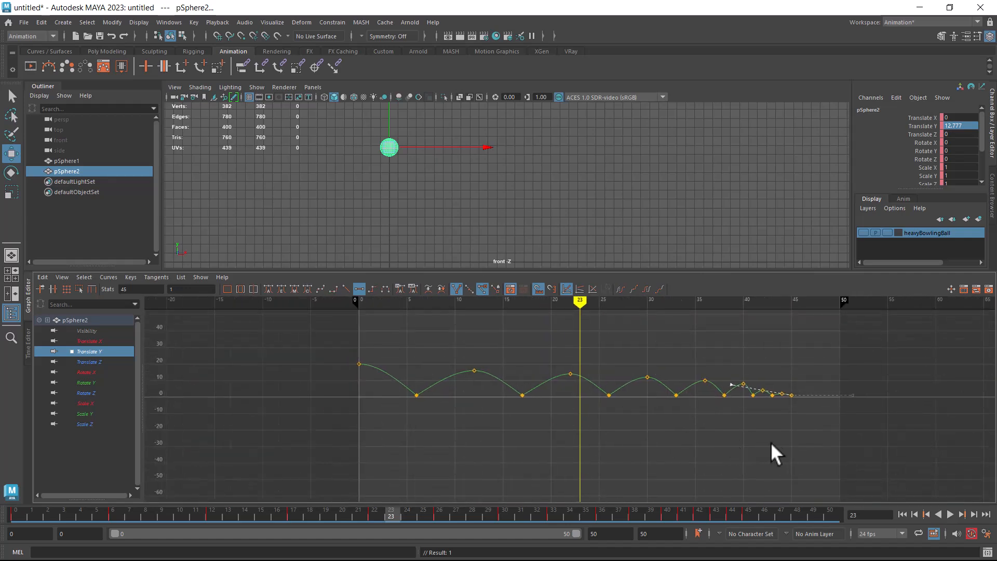
drag(877, 368, 323, 470)
drag(318, 345, 862, 470)
click(903, 515)
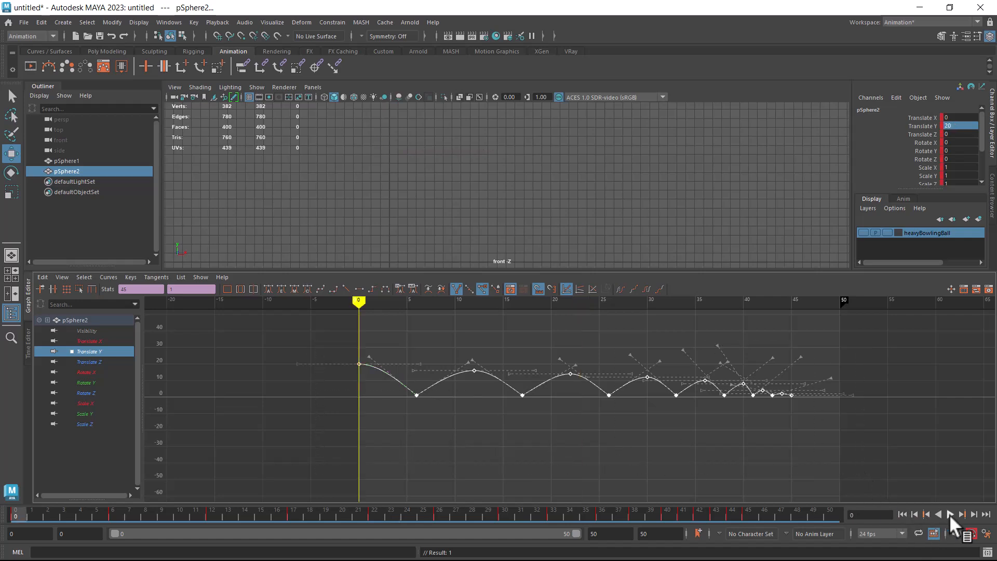
click(947, 513)
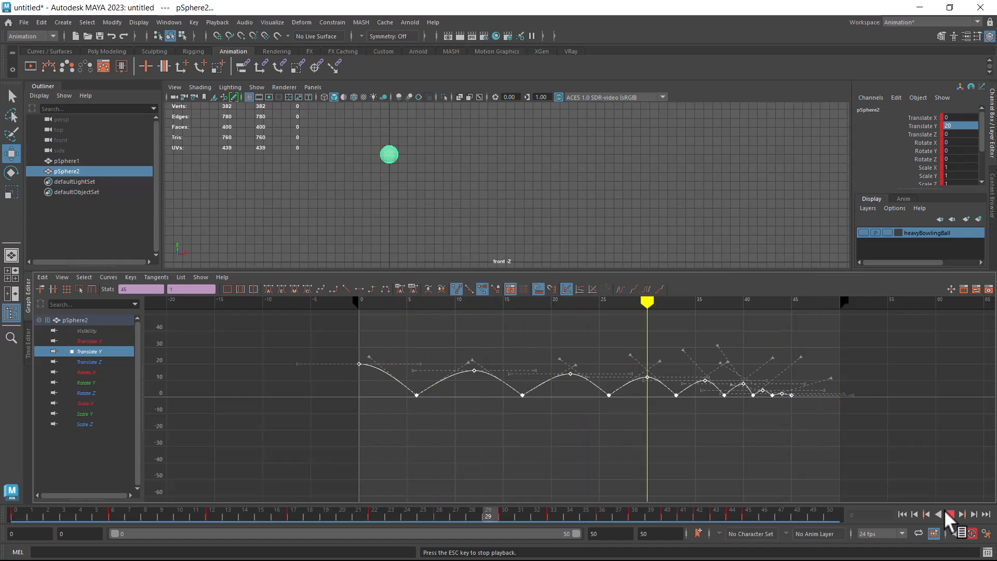
click(949, 513)
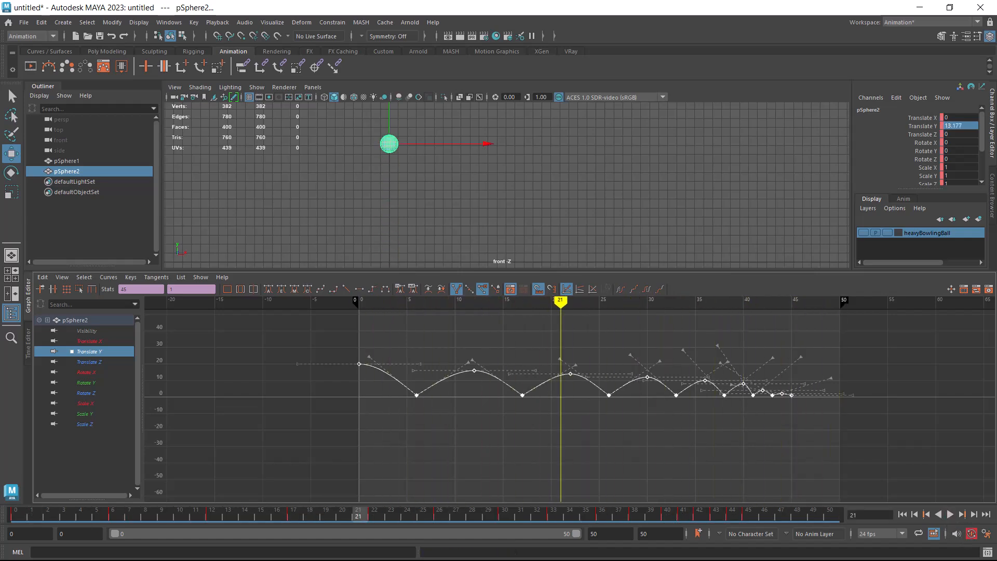
- Isolate the Translate X curve in the Graph Editor and key the ball at frame 45
click(92, 341)
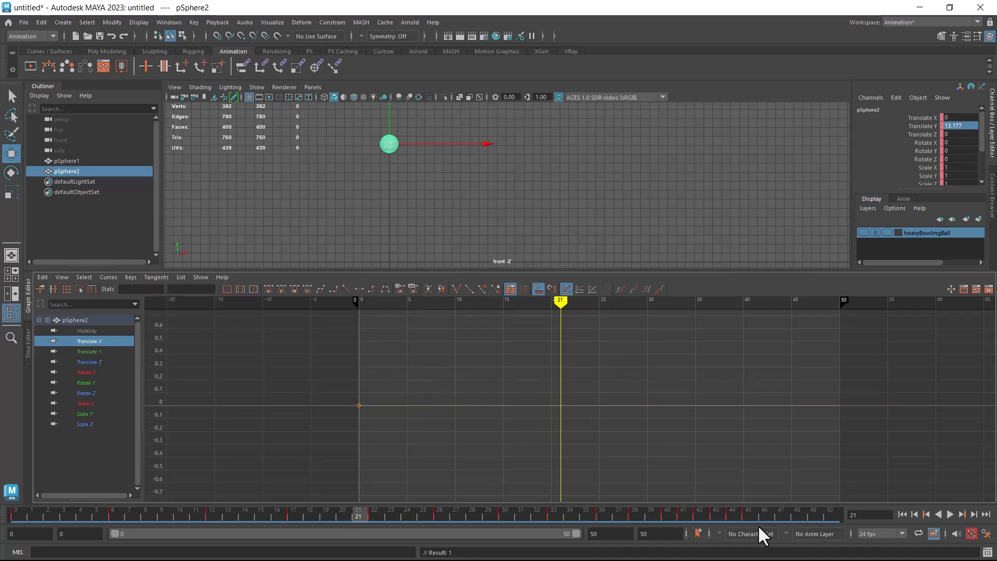
click(743, 518)
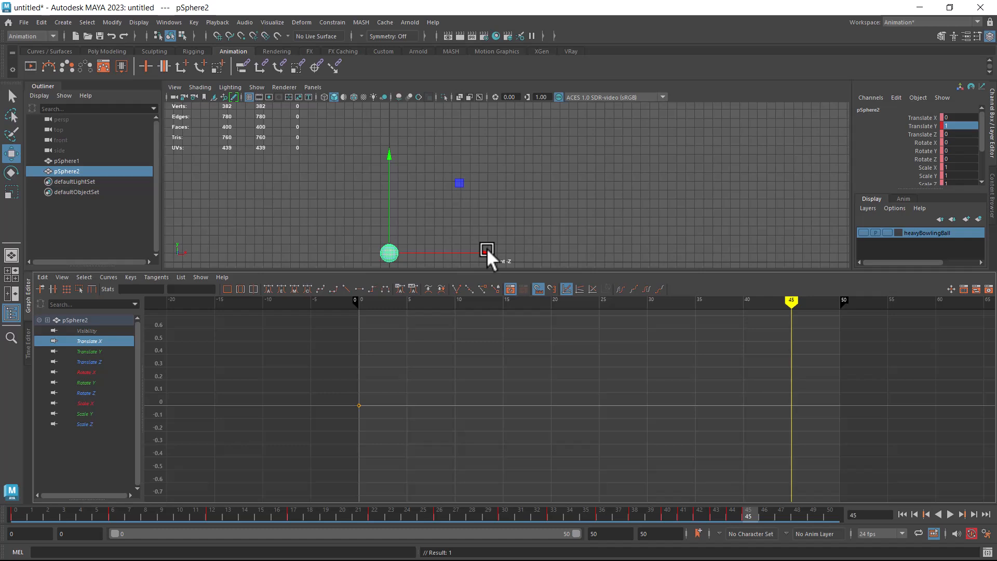
key(s)
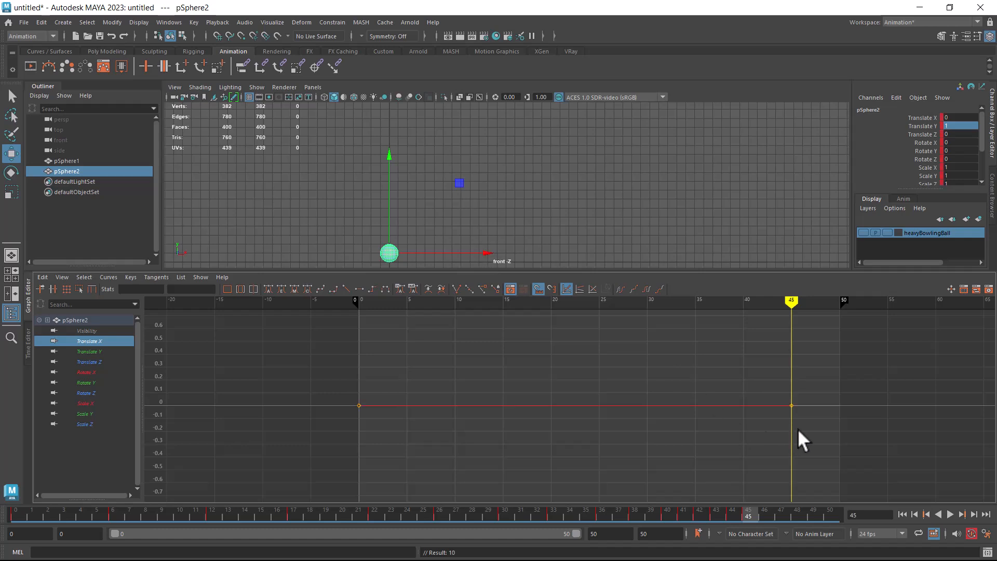
- Move the ball forward along X to about 29.7 at frame 45
drag(772, 420, 775, 422)
middle_drag(791, 403, 795, 345)
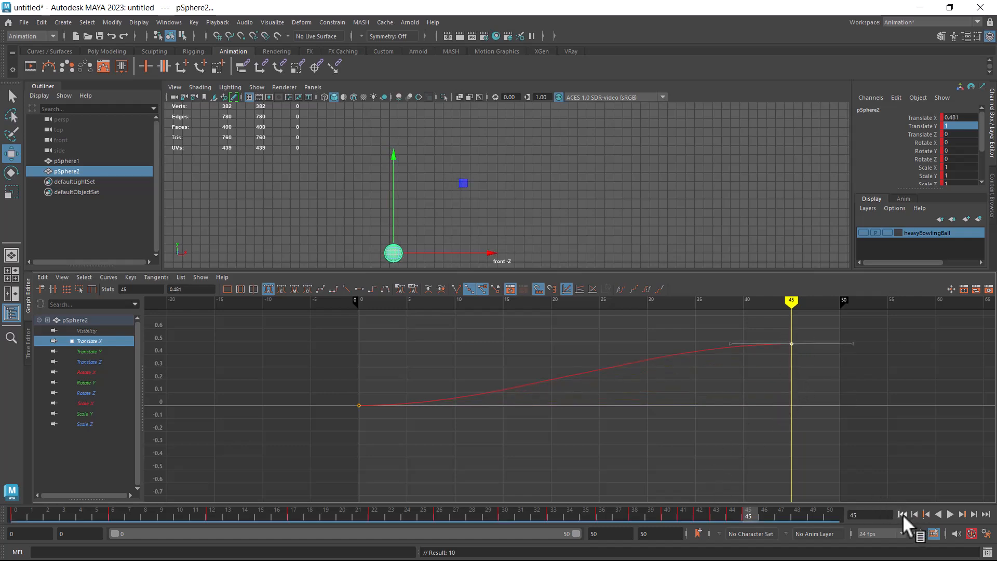
alt+right_drag(764, 419, 696, 395)
drag(691, 390, 665, 409)
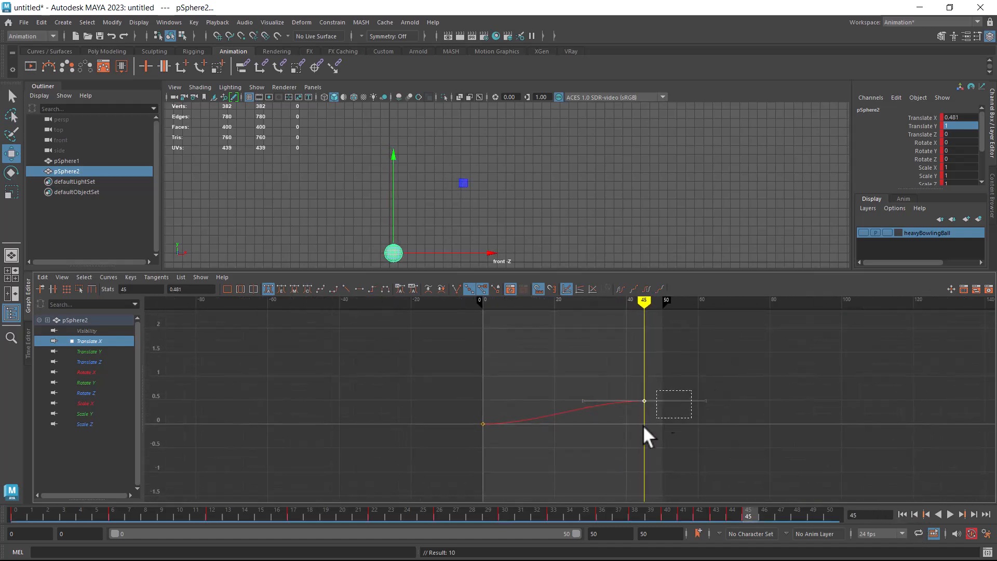
middle_drag(647, 401, 634, 288)
drag(499, 252, 746, 254)
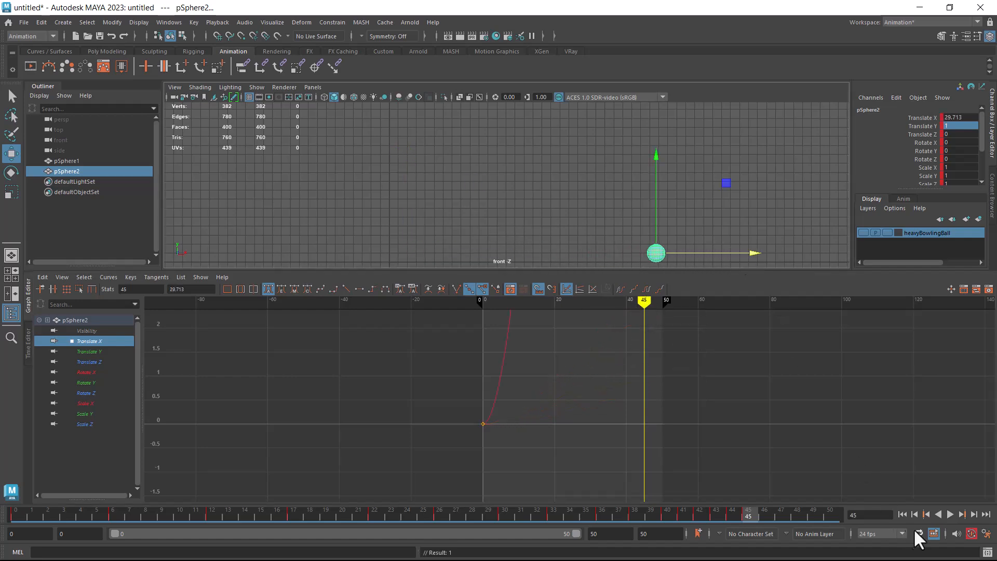
- Frame the full Translate X curve and set linear tangents on its keys at frames 0 and 45
scroll(676, 441, down, 10)
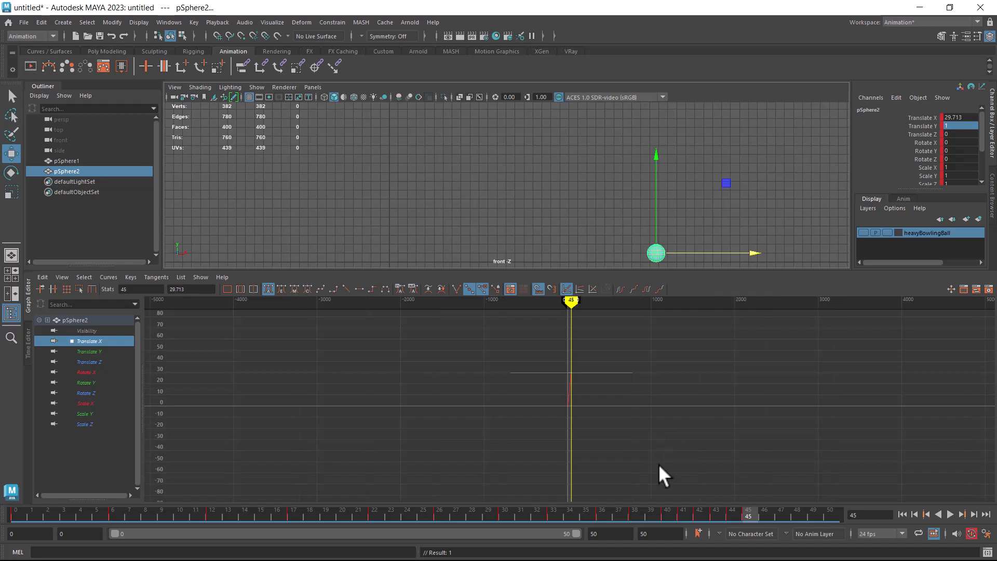
key(f)
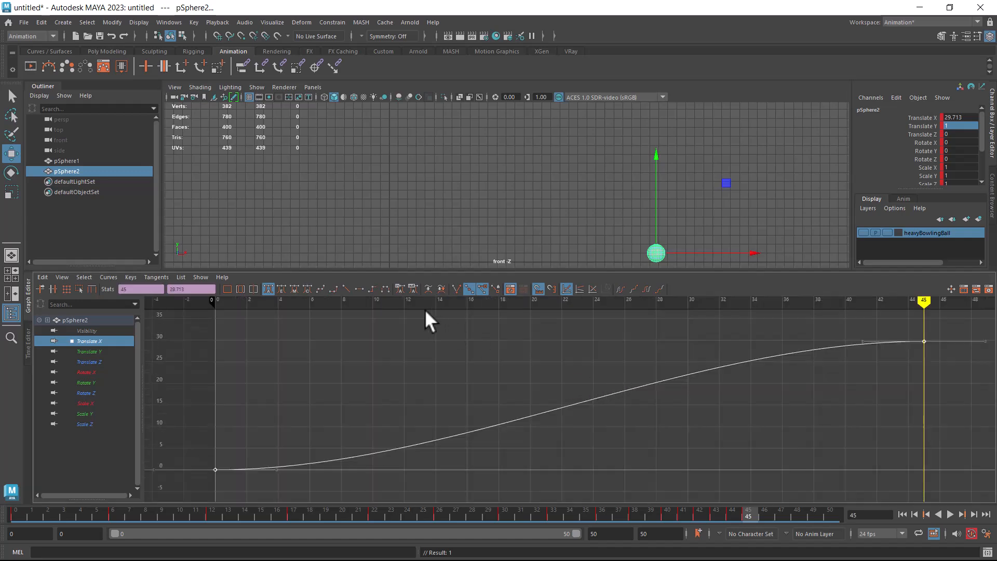
click(344, 289)
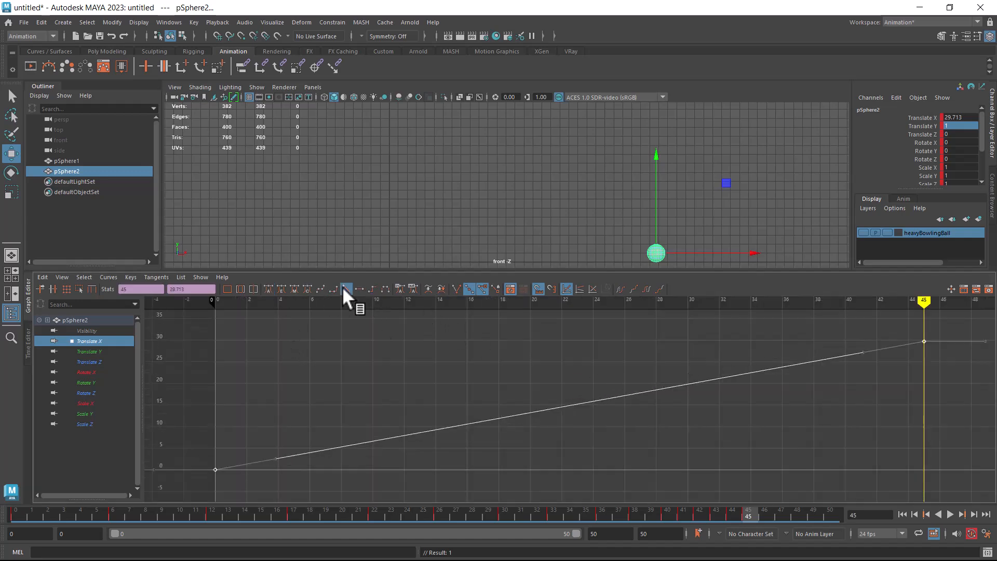
- Play the animation twice from the first frame to check the ball's forward bouncing motion
click(903, 514)
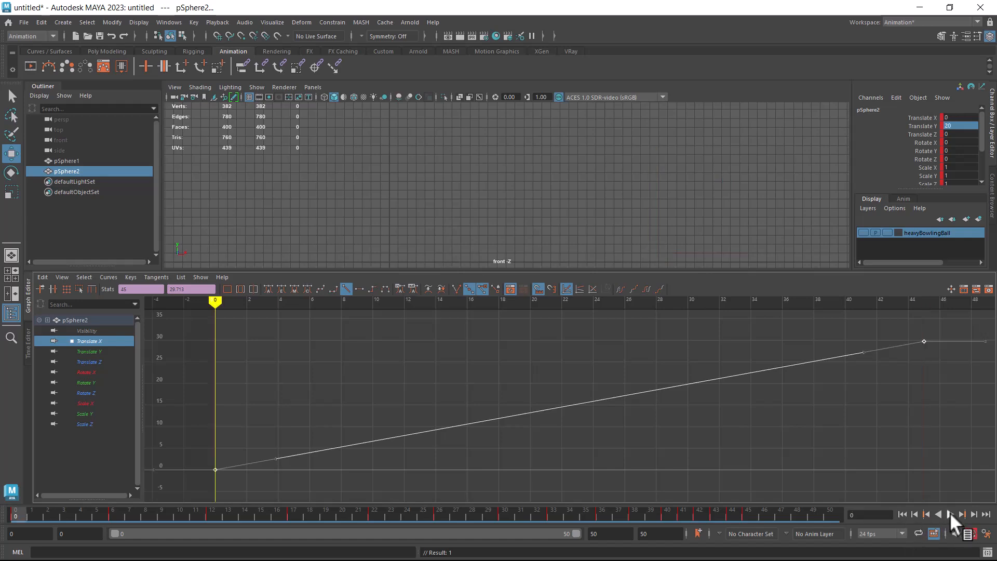
click(950, 514)
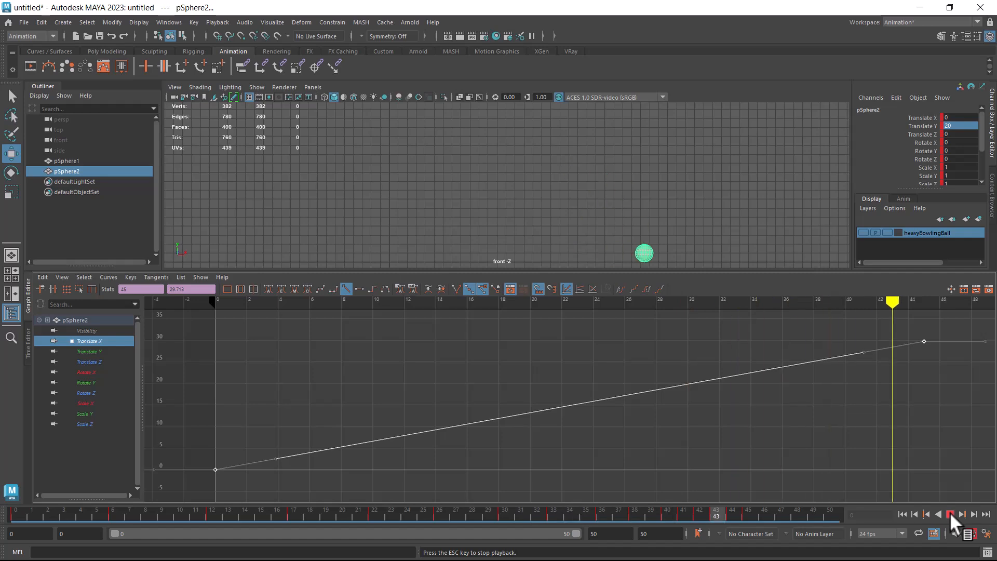
click(950, 513)
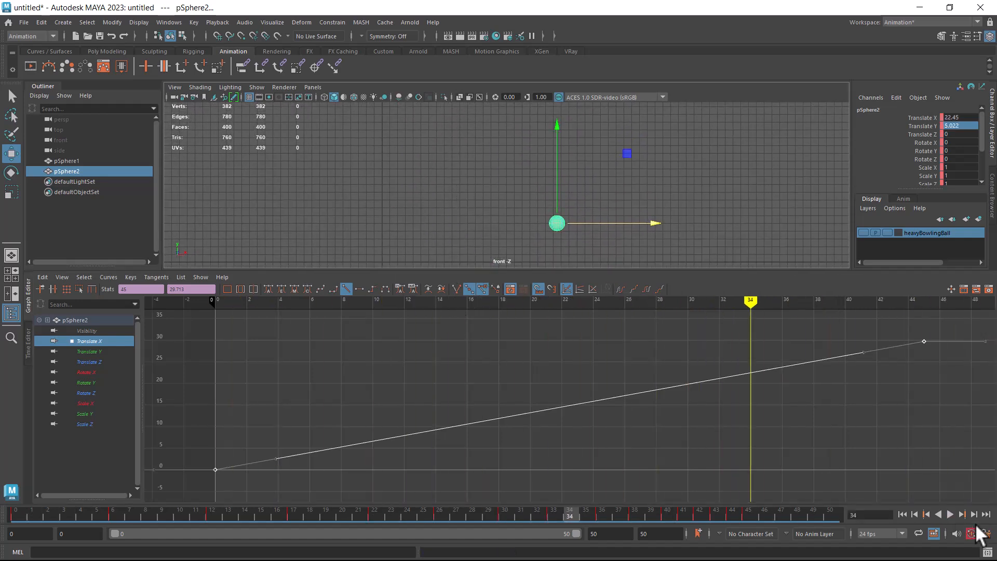
click(902, 514)
click(950, 514)
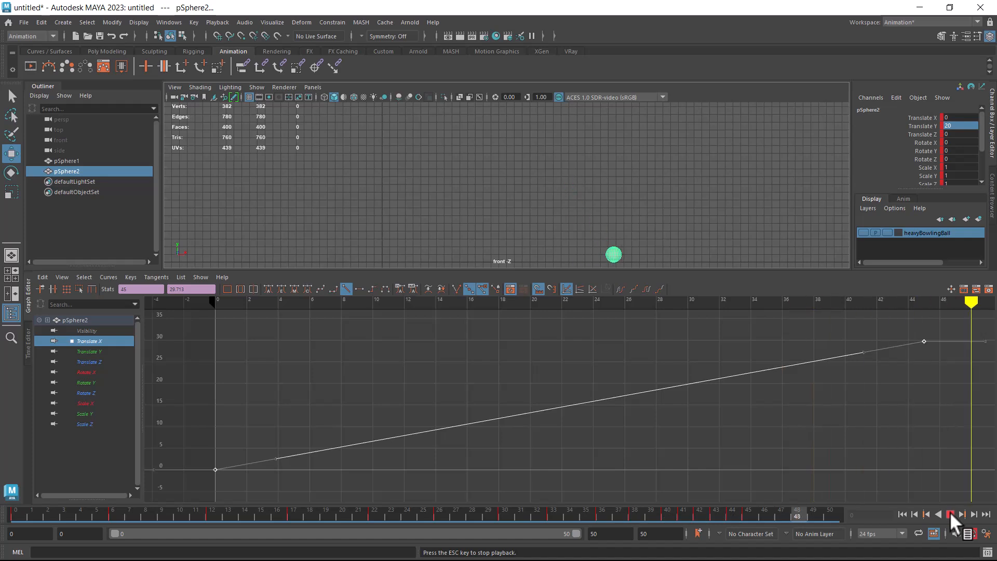
click(950, 514)
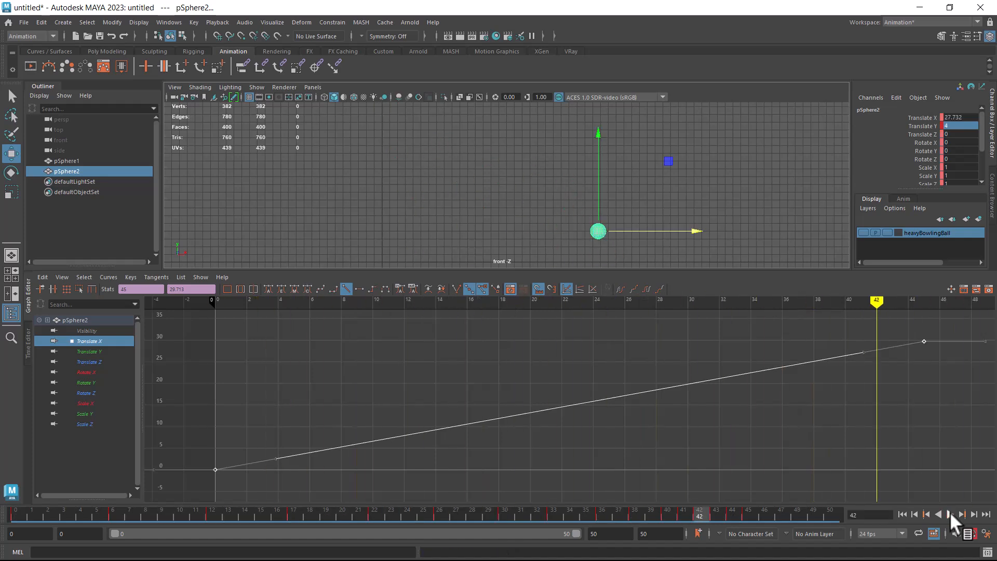
- Key the ball at frame 50 and move it forward along X to about 36
click(829, 516)
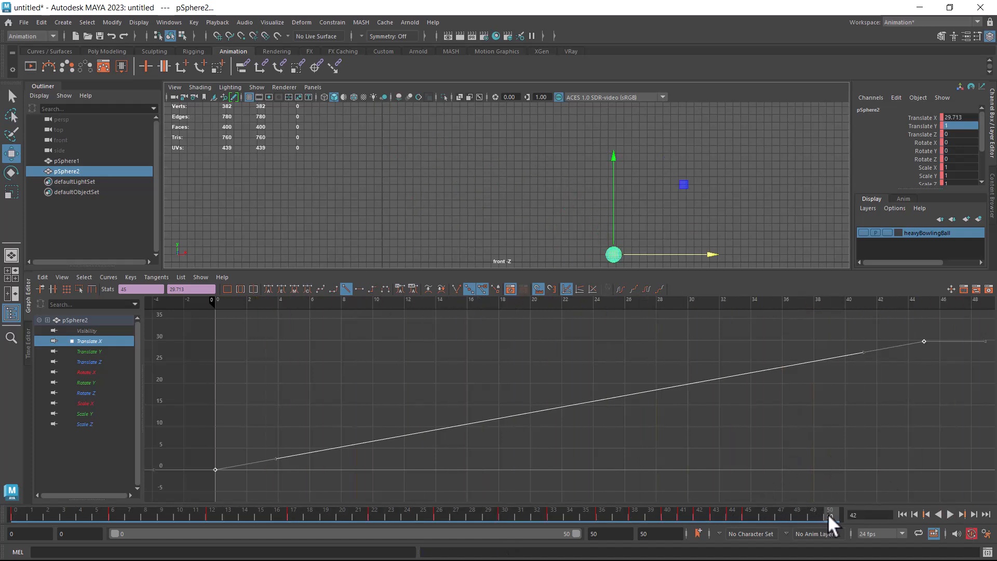
key(s)
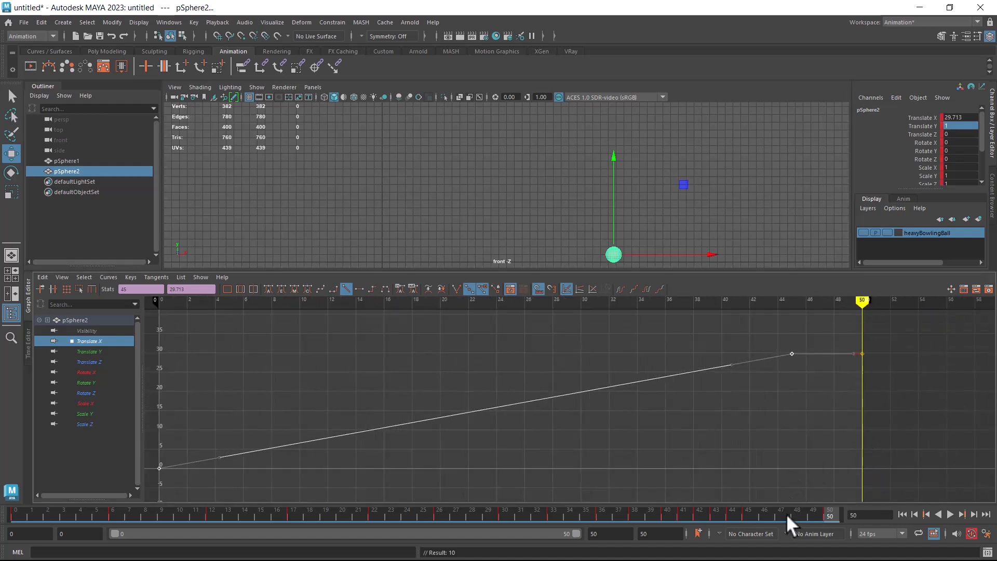
mouse_move(758, 513)
mouse_down()
mouse_move(746, 514)
mouse_move(837, 513)
mouse_up()
drag(712, 251, 761, 255)
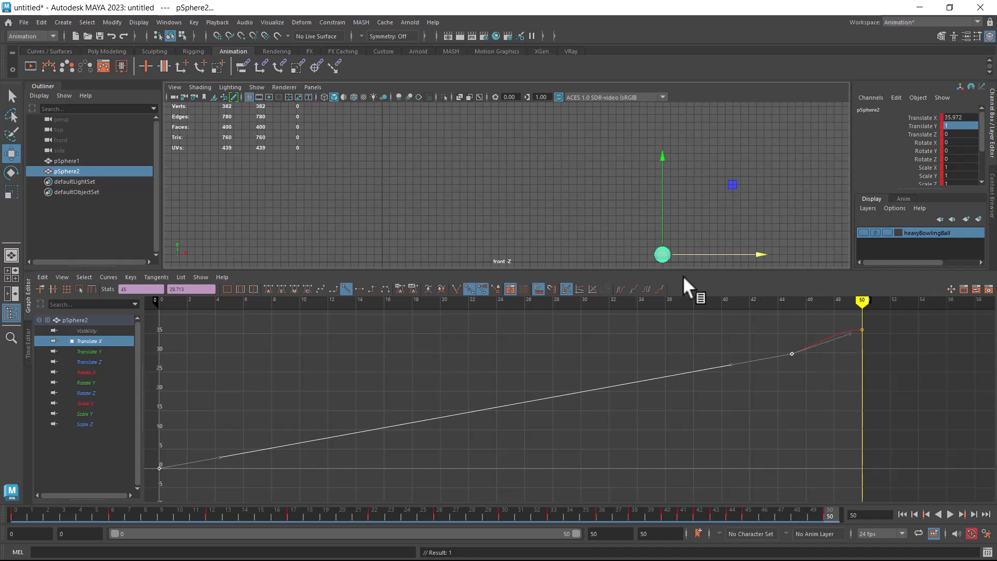
- Set the ball's Rotate Z to -360 at frame 50 after trying a freehand rotation
key(e)
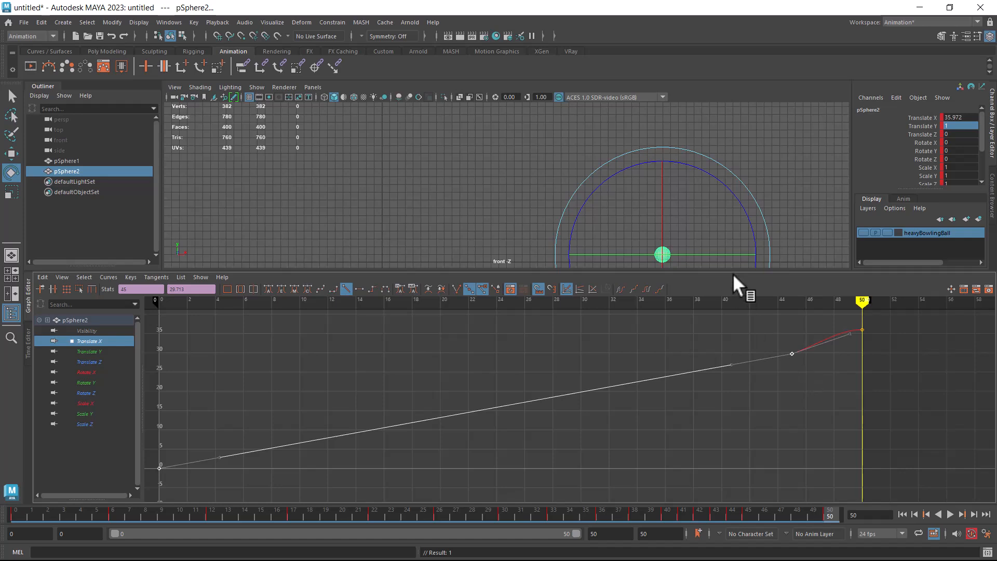
drag(740, 199, 987, 408)
click(954, 160)
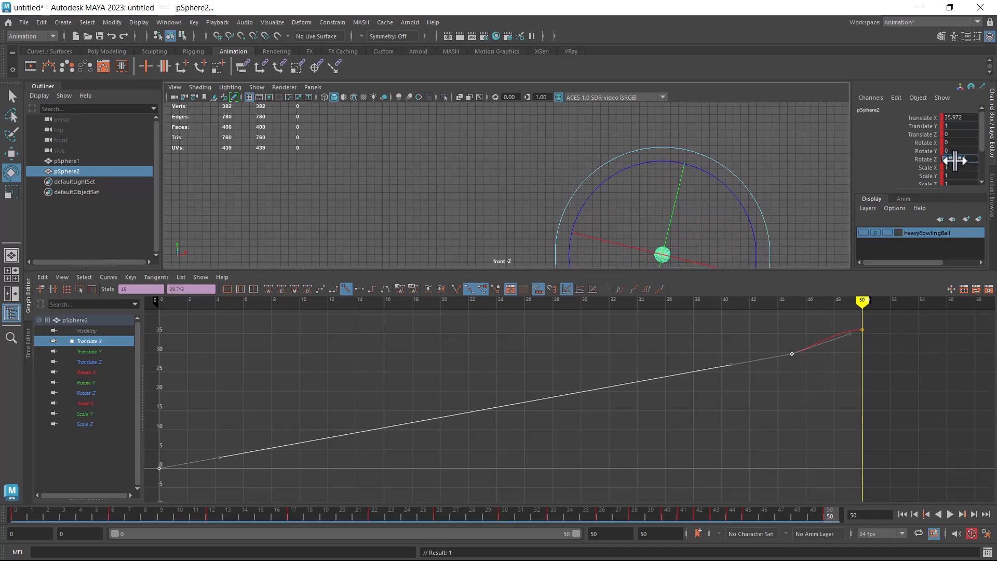
key(BackSpace)
text(0)
key(Return)
text(-360)
key(Return)
- Show the ball's Rotate Z curve, delete its key at frame 45 and frame the remaining curve
mouse_move(864, 302)
mouse_down()
mouse_move(699, 335)
mouse_move(470, 349)
mouse_up()
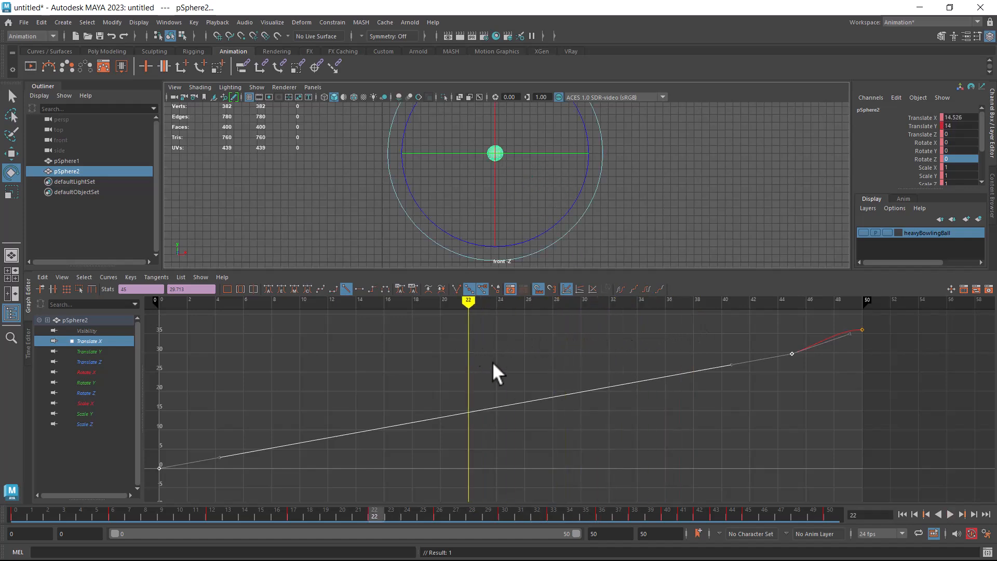
click(90, 381)
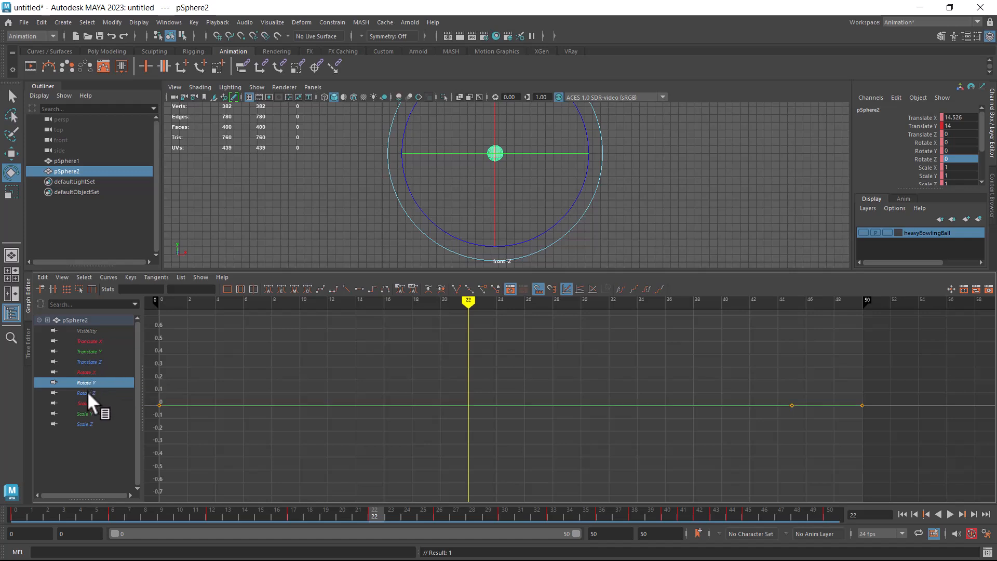
click(88, 392)
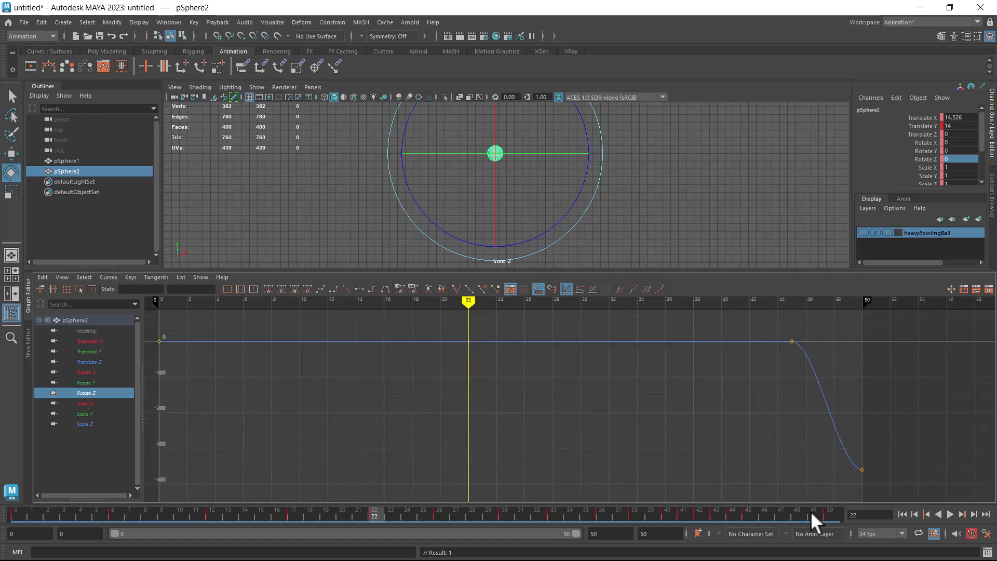
click(828, 516)
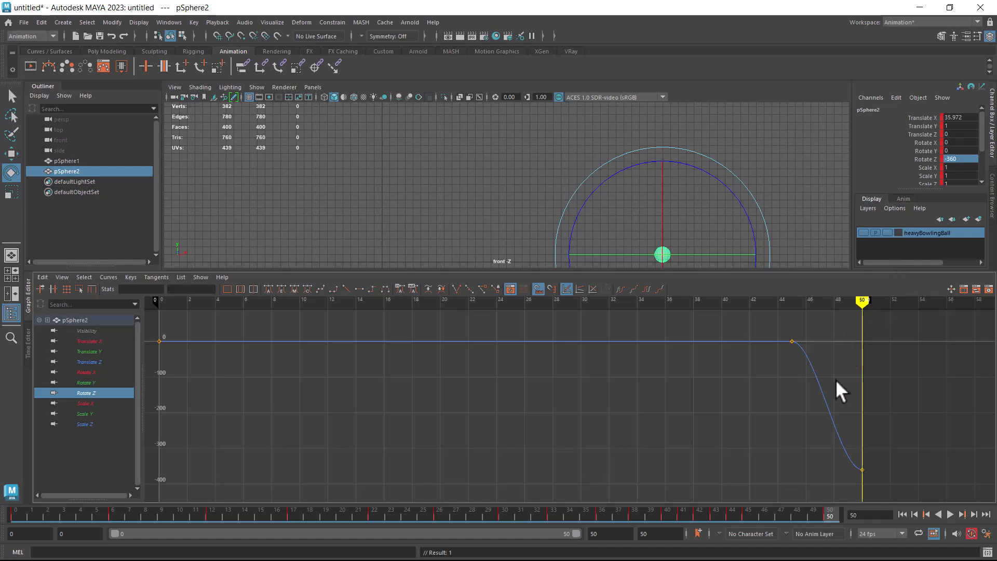
drag(815, 330, 739, 360)
mouse_move(863, 307)
mouse_down()
mouse_move(791, 305)
mouse_move(865, 326)
mouse_move(741, 316)
mouse_move(397, 369)
mouse_move(498, 379)
mouse_move(841, 365)
mouse_move(829, 362)
mouse_up()
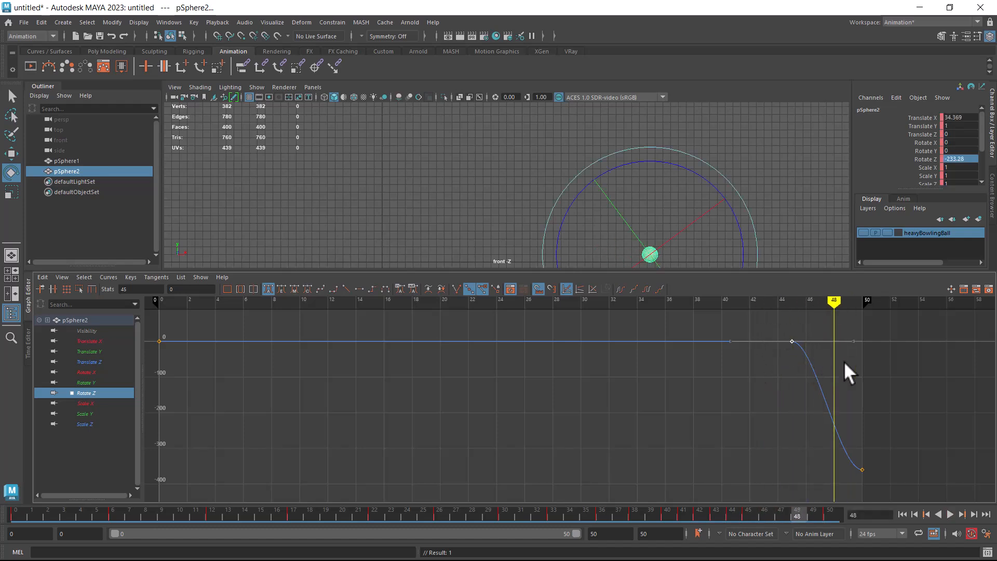
key(Delete)
key(f)
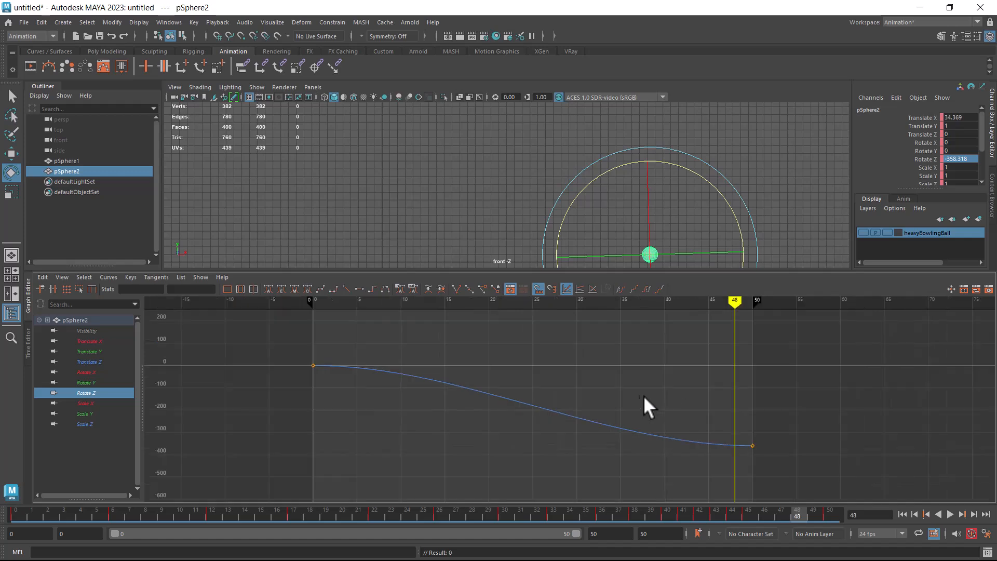
- Set linear tangents on the Rotate Z keys at frames 0 and 50 and play the animation from the start
drag(267, 335, 855, 503)
click(346, 288)
click(914, 513)
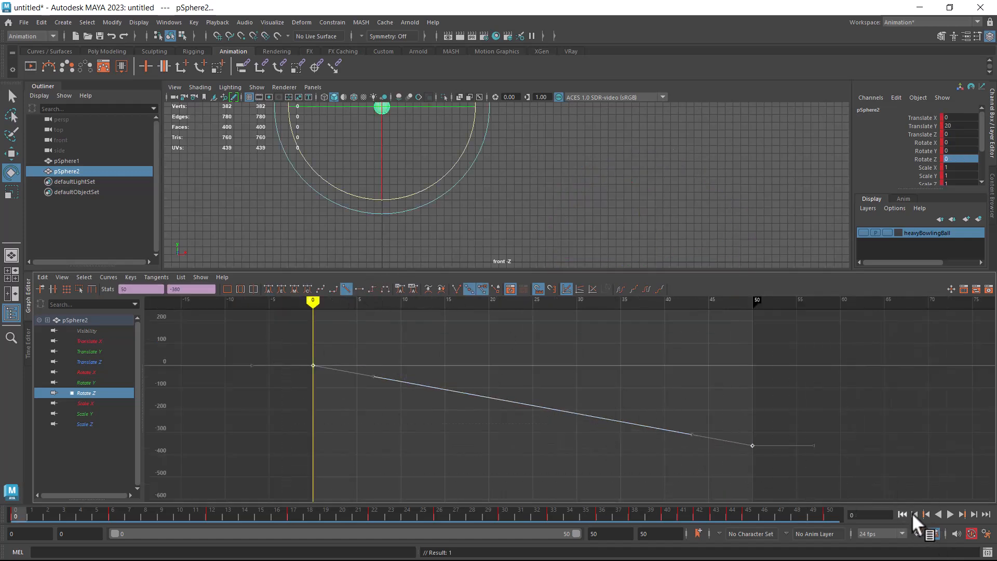
click(950, 512)
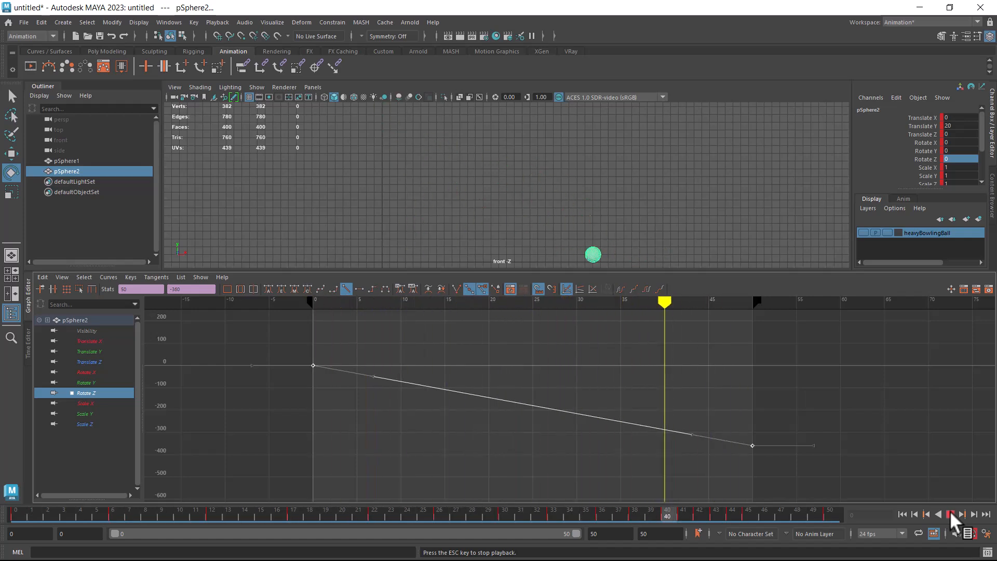
click(950, 512)
- Rotate the ball around Z to about -355 at frame 45
mouse_move(738, 515)
mouse_down()
mouse_move(835, 513)
mouse_move(752, 514)
mouse_up()
scroll(748, 403, up, 3)
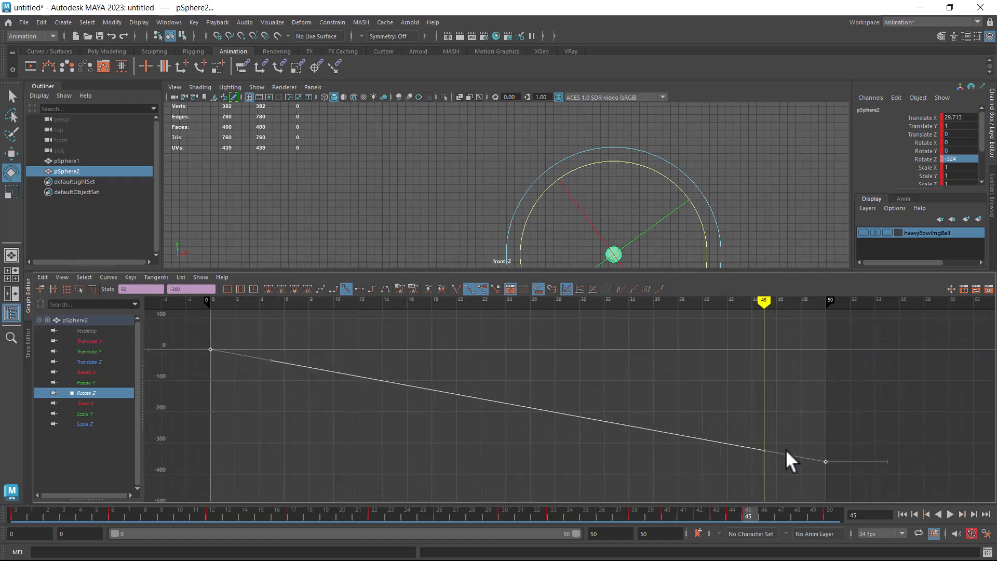
drag(667, 171, 691, 214)
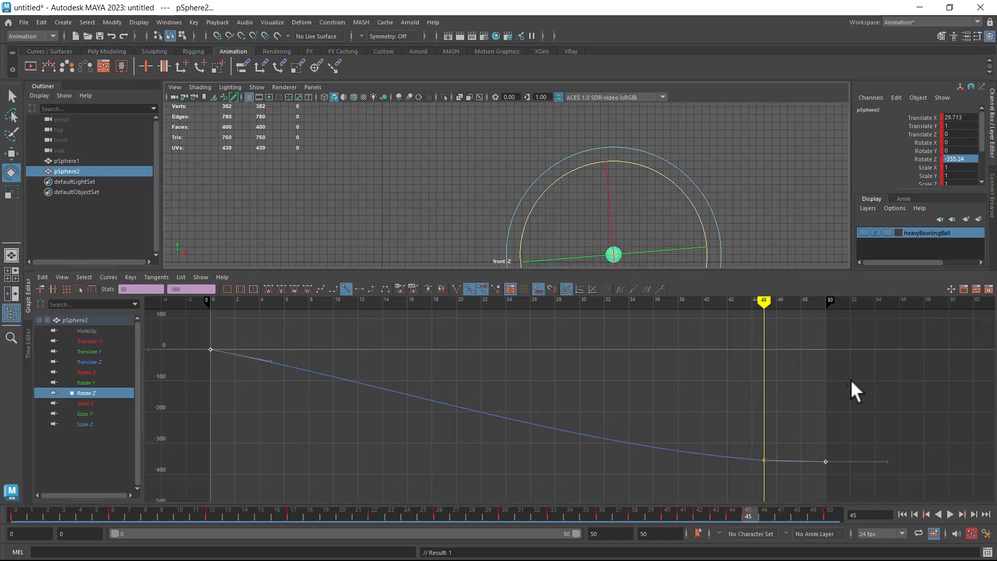
- Rotate the ball around Z to about -530 at frame 50 and select the Rotate Z keys at frames 45 and 50
drag(753, 511, 844, 512)
drag(697, 163, 644, 540)
mouse_move(782, 512)
mouse_down()
mouse_move(744, 512)
mouse_move(853, 519)
mouse_move(778, 520)
mouse_up()
alt+middle_drag(841, 429, 813, 341)
drag(694, 347, 841, 463)
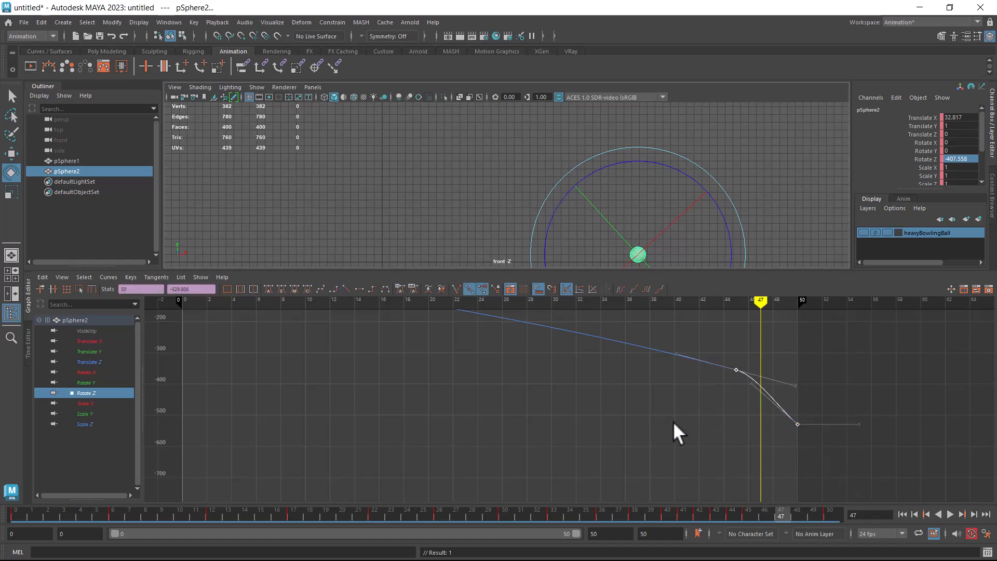
- Play the animation from the first frame to check the ball's roll, and stop it
click(902, 514)
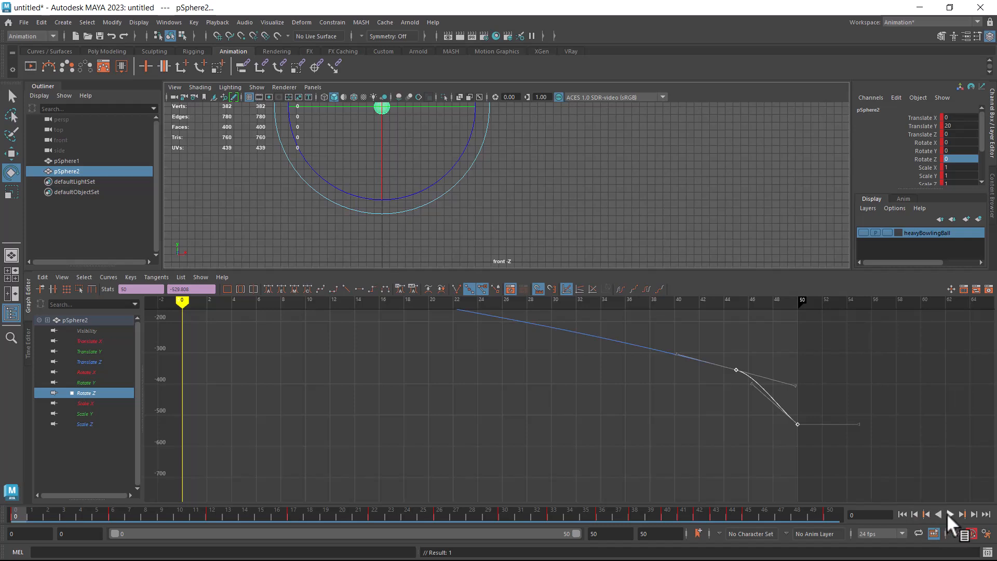
click(949, 513)
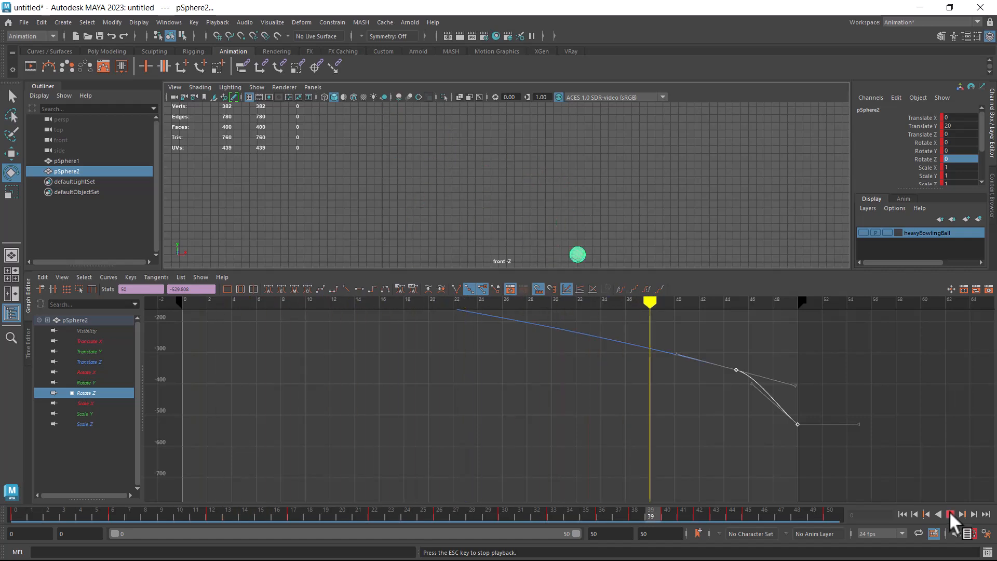
click(950, 513)
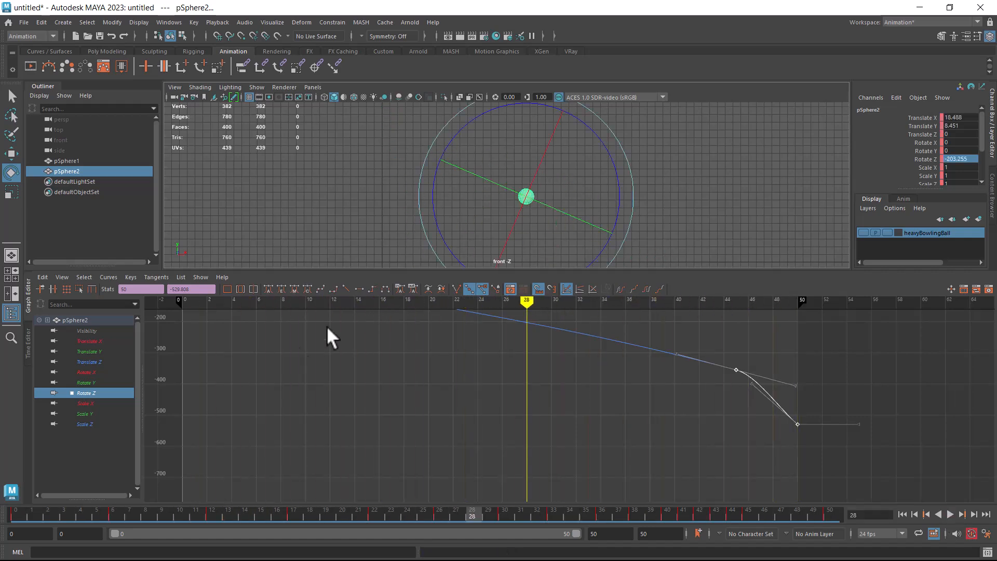
- Display the Translate X curve, switch to the Translate Y curve, and frame all of its keys
click(86, 342)
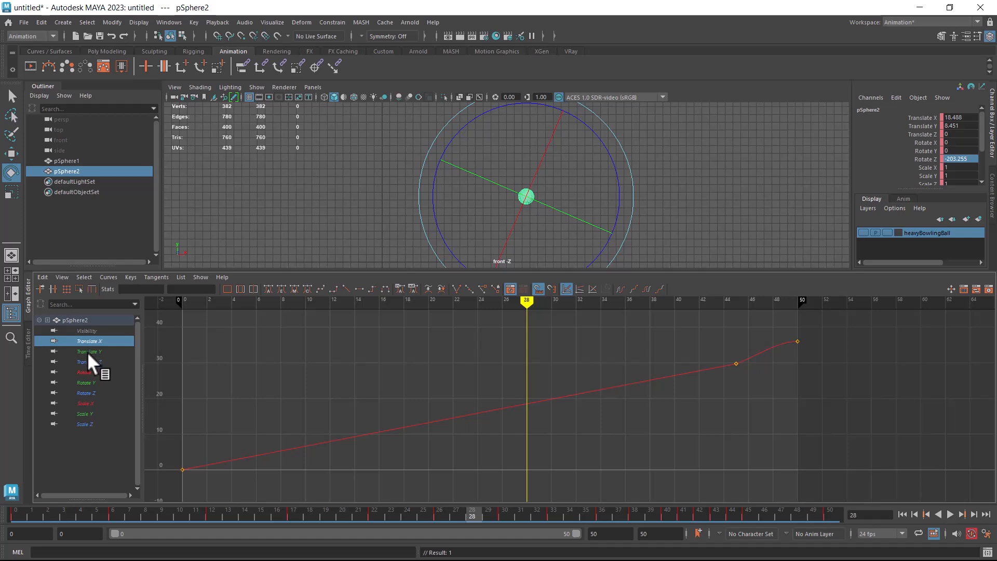
click(87, 351)
alt+middle_drag(598, 413, 677, 399)
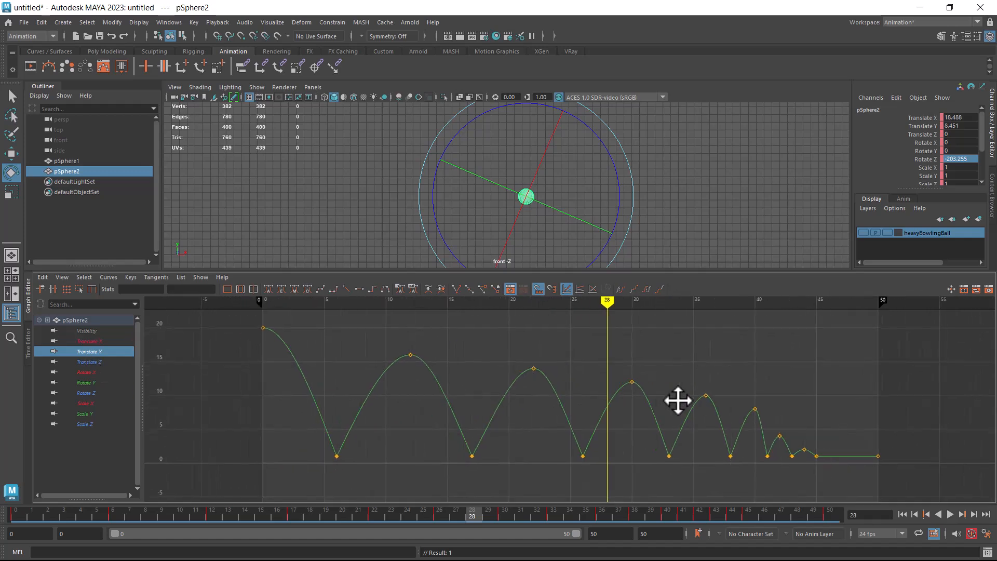
scroll(617, 421, down, 2)
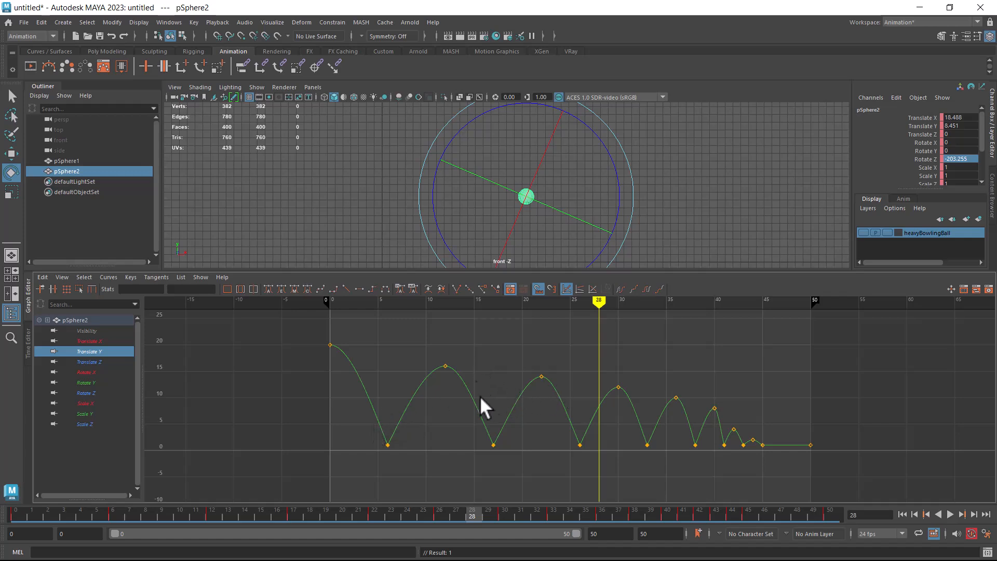
drag(285, 322, 899, 483)
key(f)
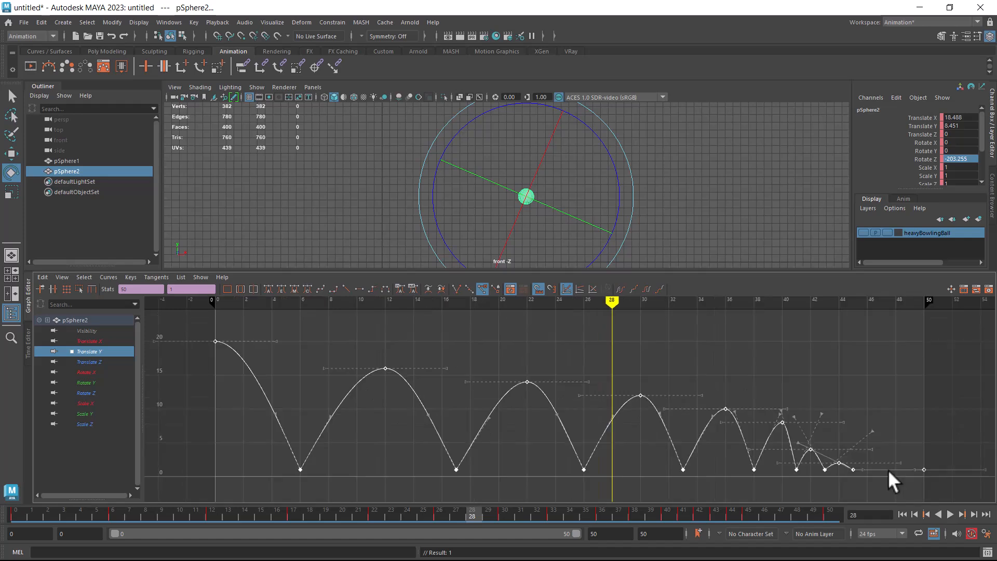
- Examine the ground-contact and peak keys of the Translate Y curve, moving the current time to frame 33
click(754, 372)
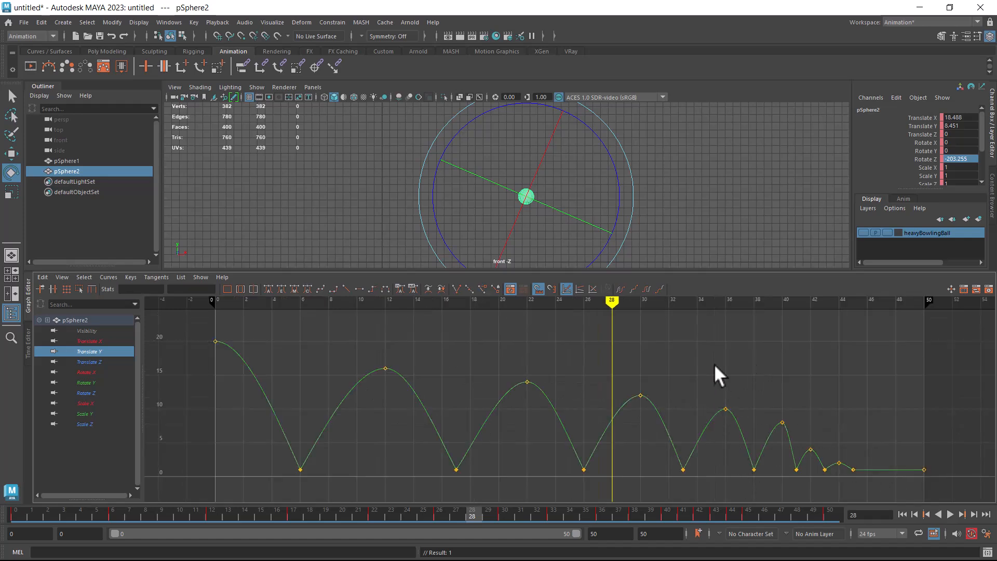
drag(712, 359, 927, 496)
key(w)
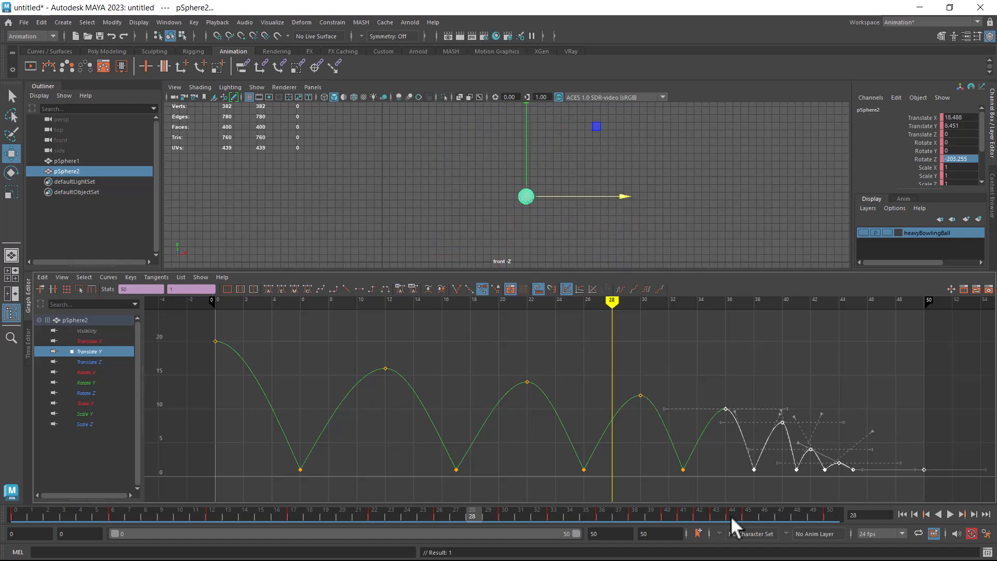
drag(683, 461, 681, 463)
drag(507, 509, 548, 519)
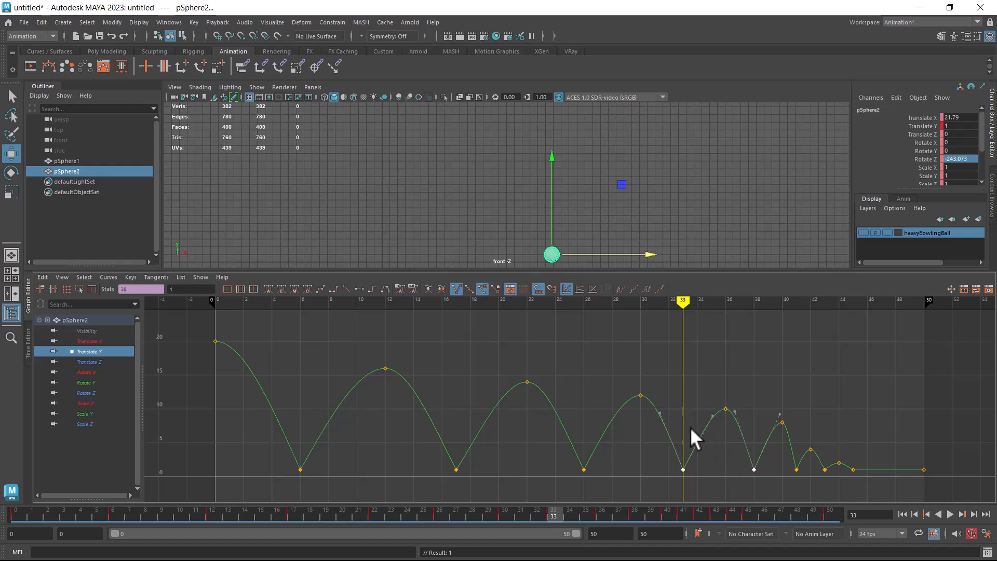
drag(370, 356, 905, 453)
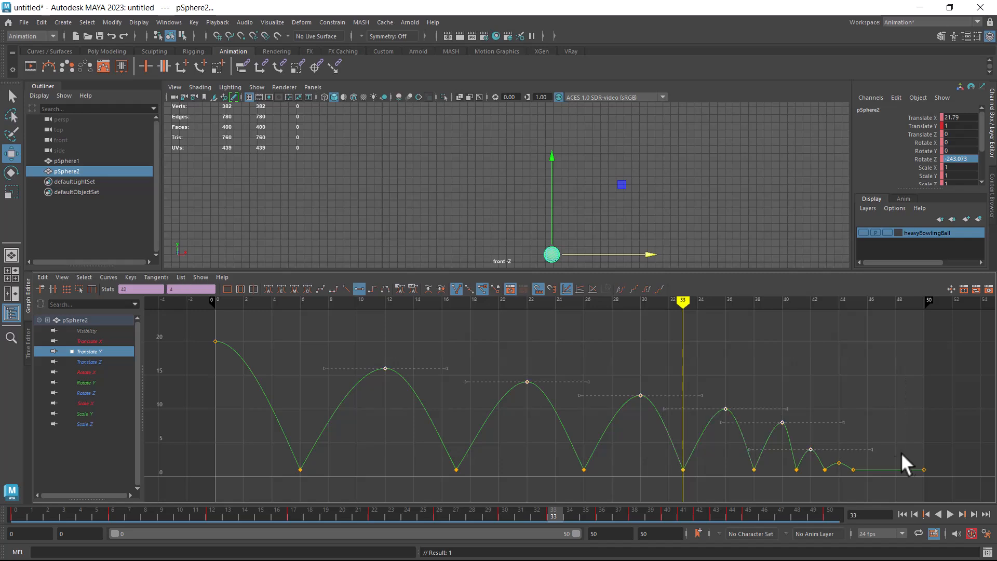
- Play the whole animation from the first frame to review the diminishing bounces
click(904, 514)
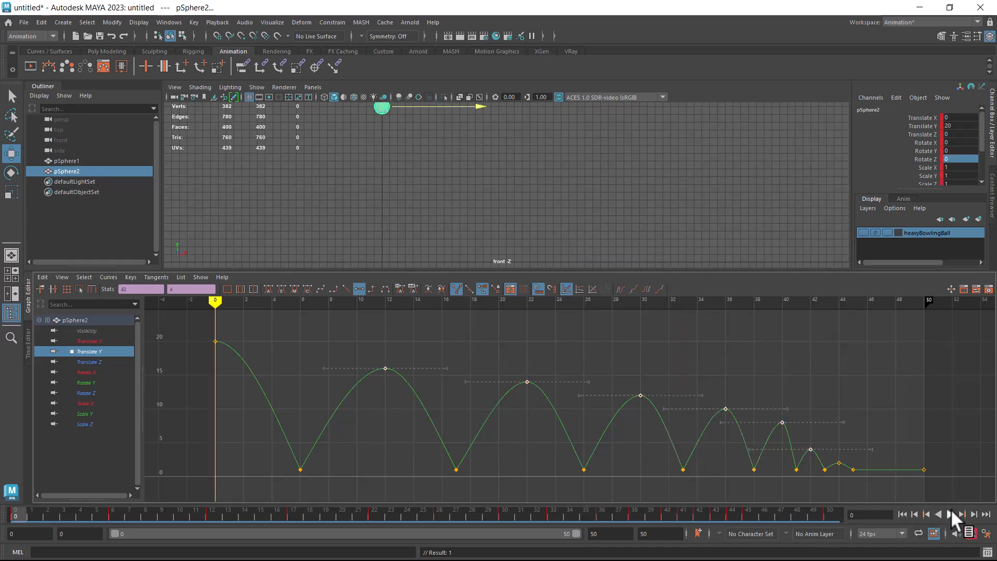
click(951, 510)
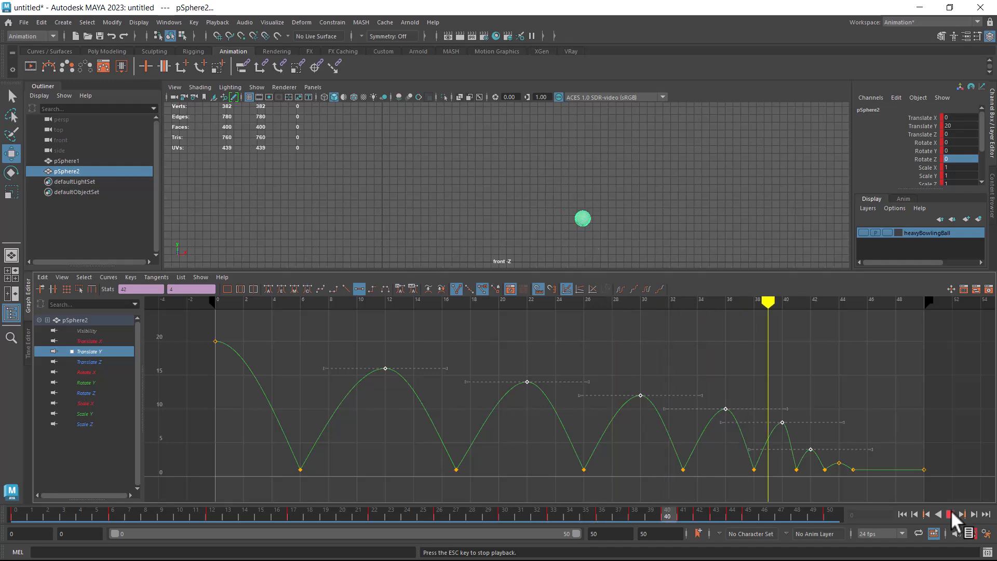
click(952, 512)
- Switch to the browser to compare the bounce curve with the bouncing ball reference image, and return to Maya
scroll(563, 410, down, 4)
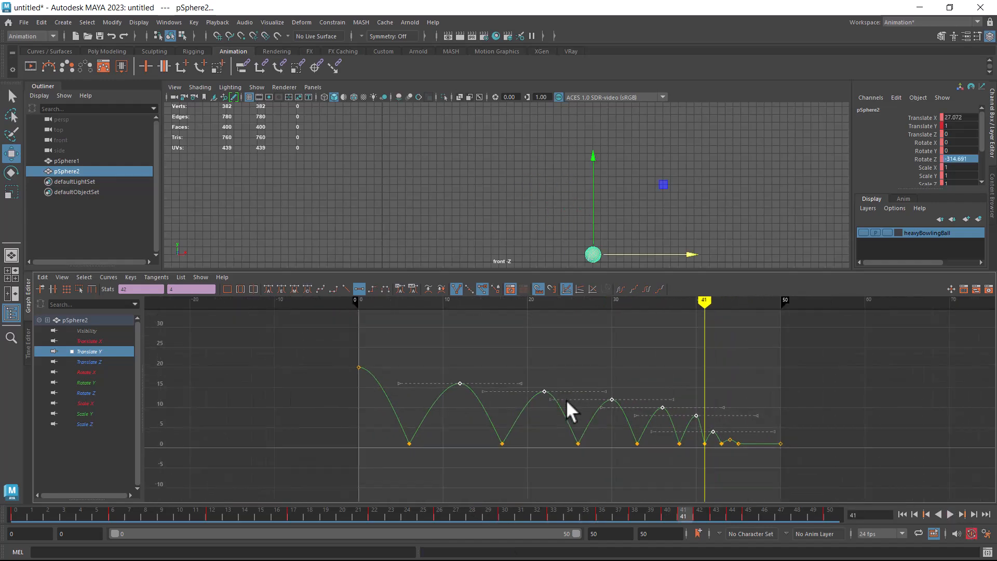
key(alt+Tab)
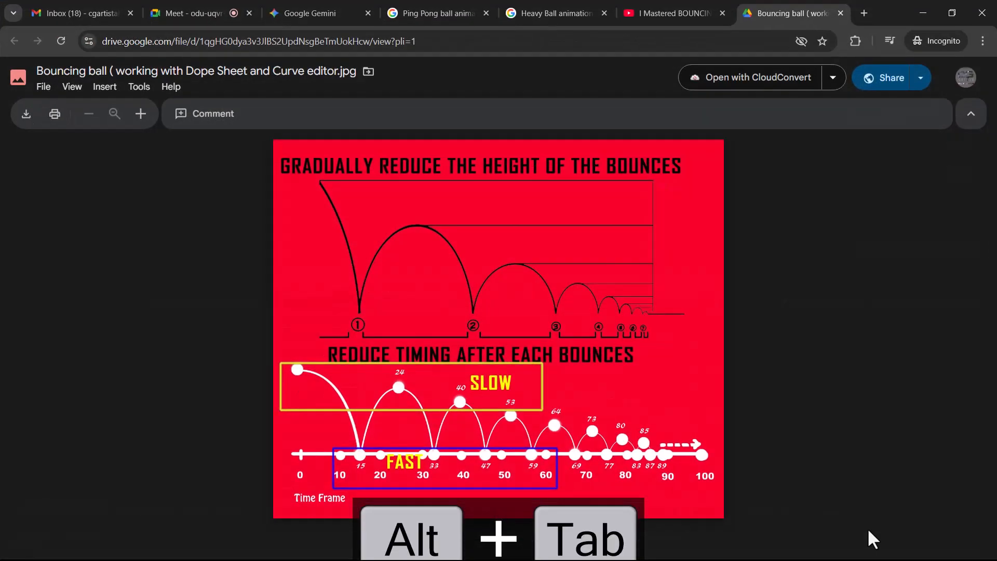
key(alt+Tab)
- Select all Translate Y keys and look through the Graph Editor's editing, curve, key and tangent commands
drag(339, 355, 914, 498)
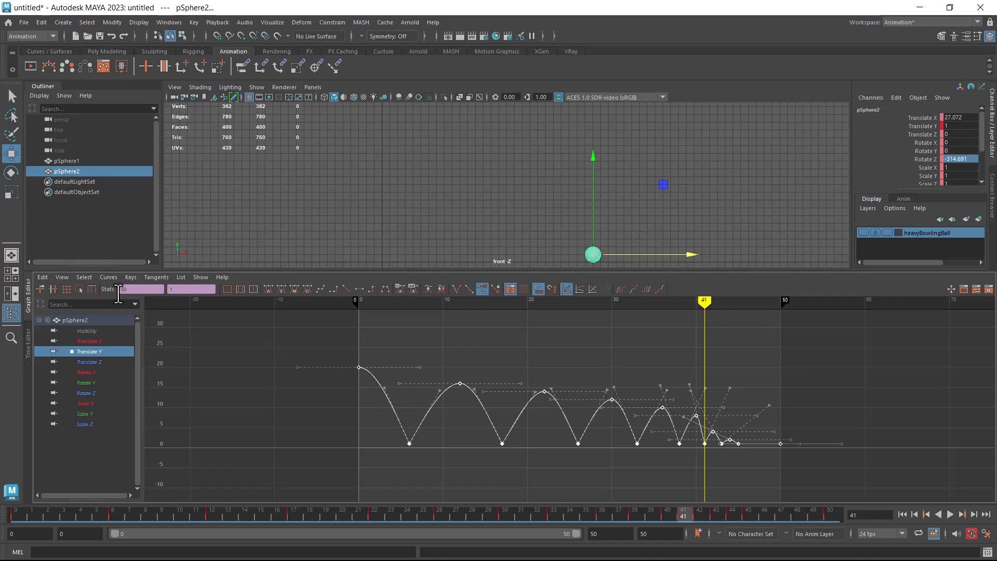
click(109, 277)
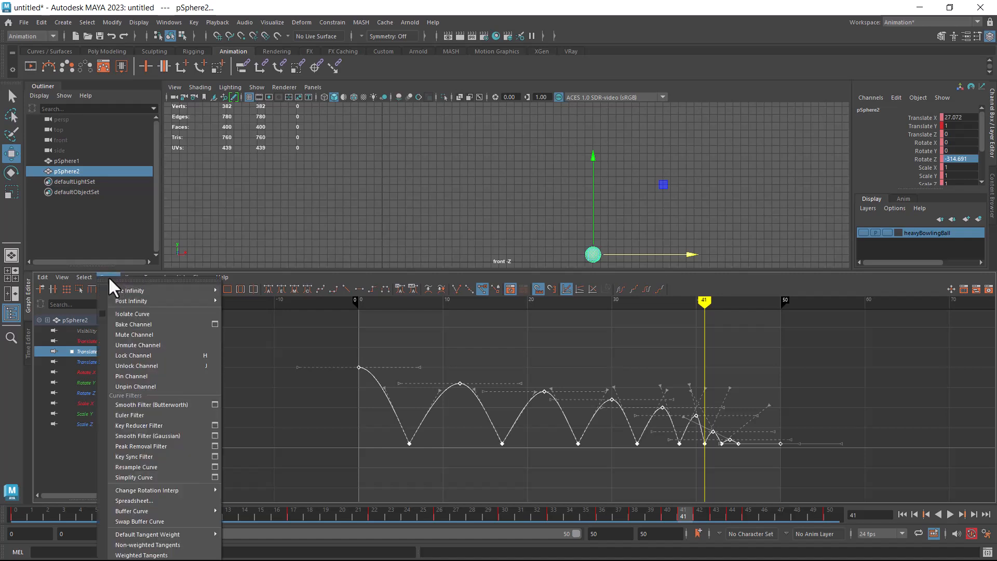
mouse_move(67, 277)
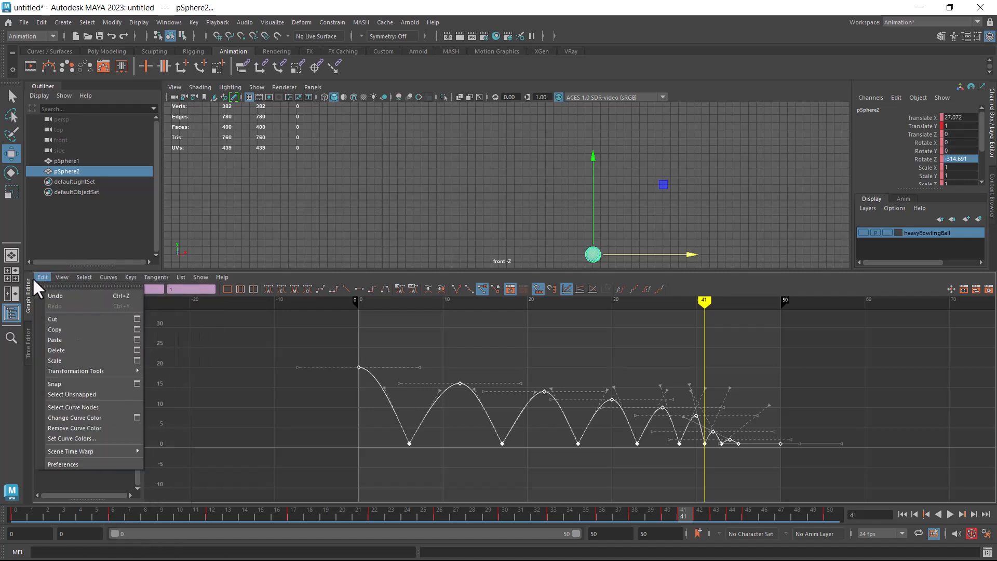
mouse_move(119, 275)
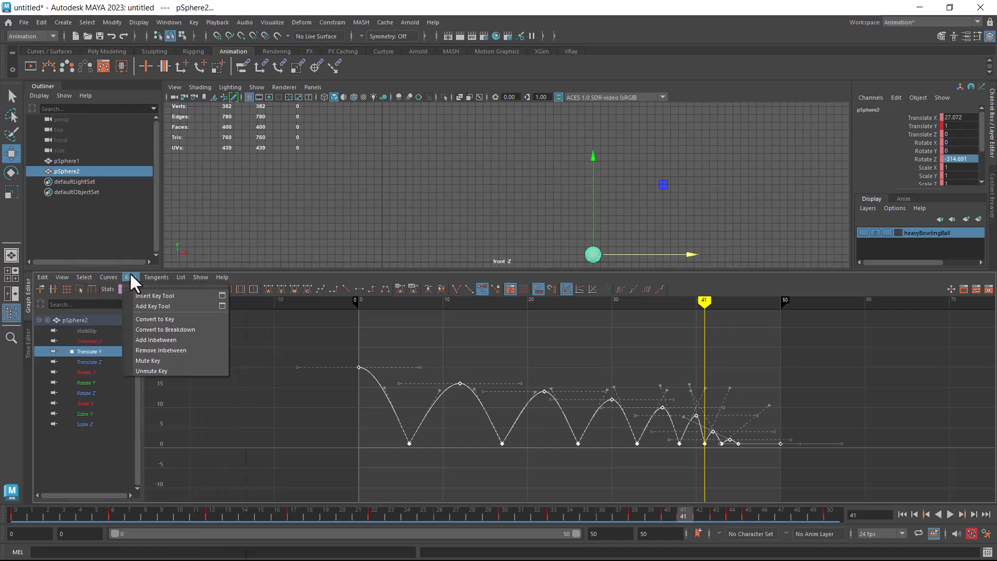
click(156, 277)
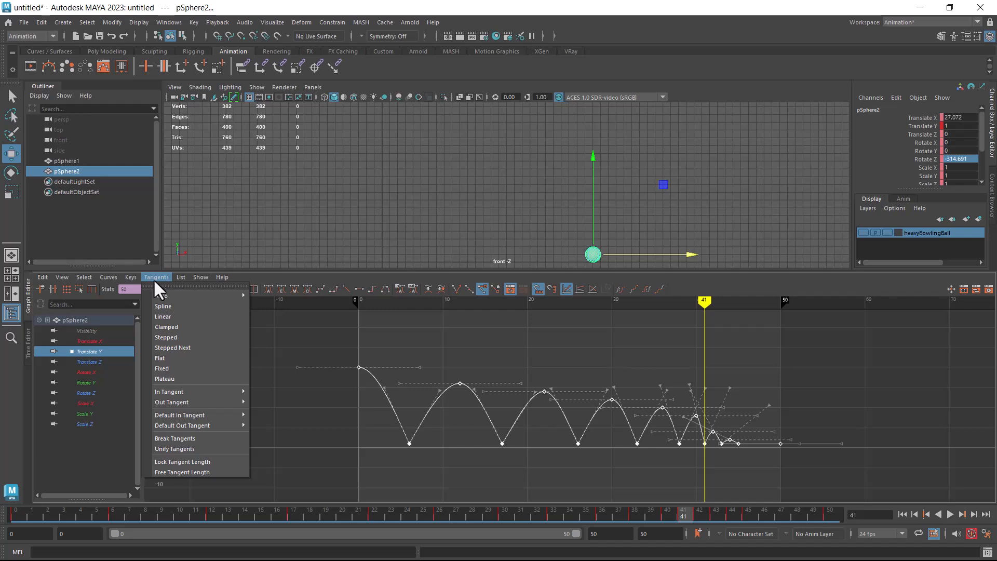
mouse_move(192, 277)
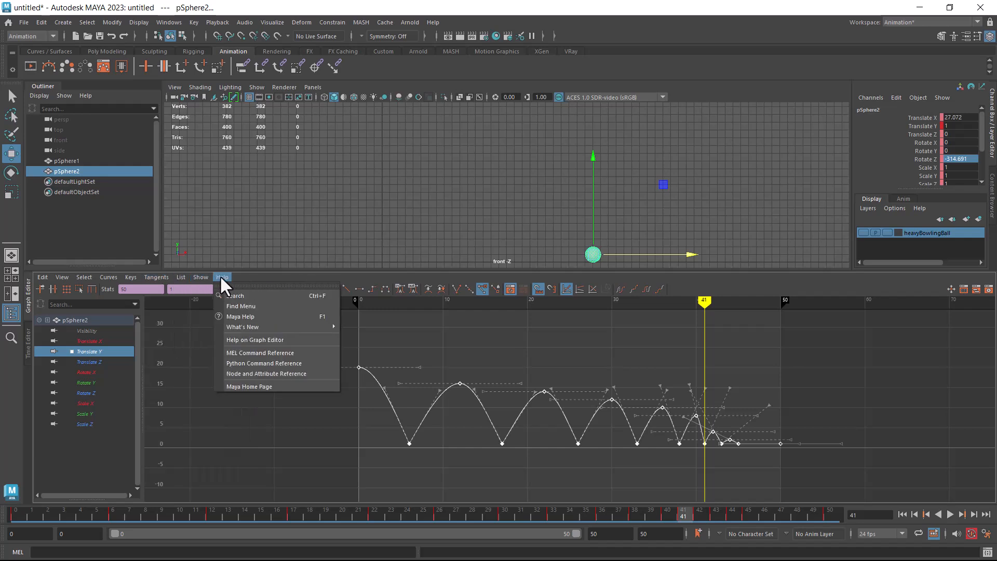
click(535, 6)
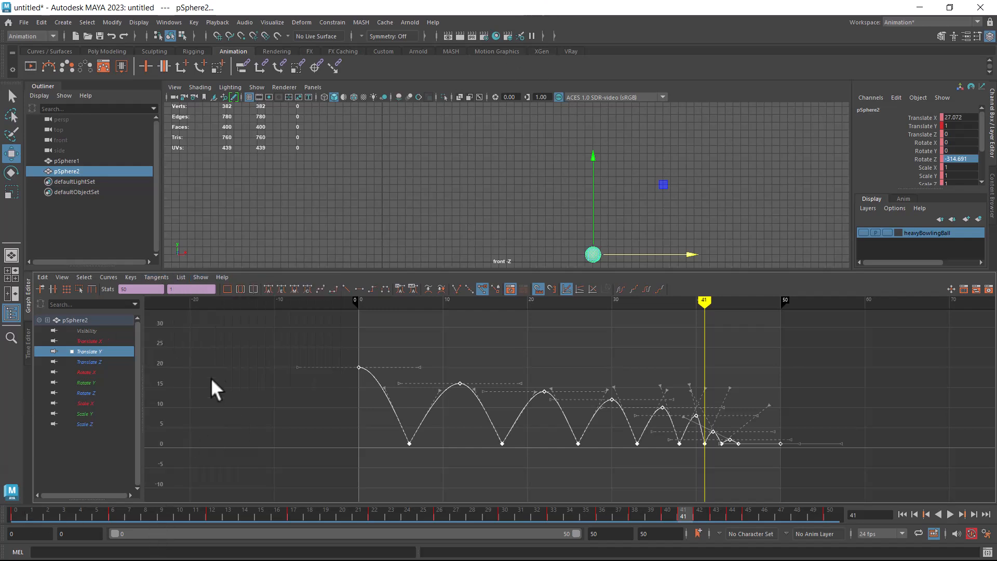
- Frame all Translate Y keys in the Graph Editor and fit the view to the playback range
click(226, 286)
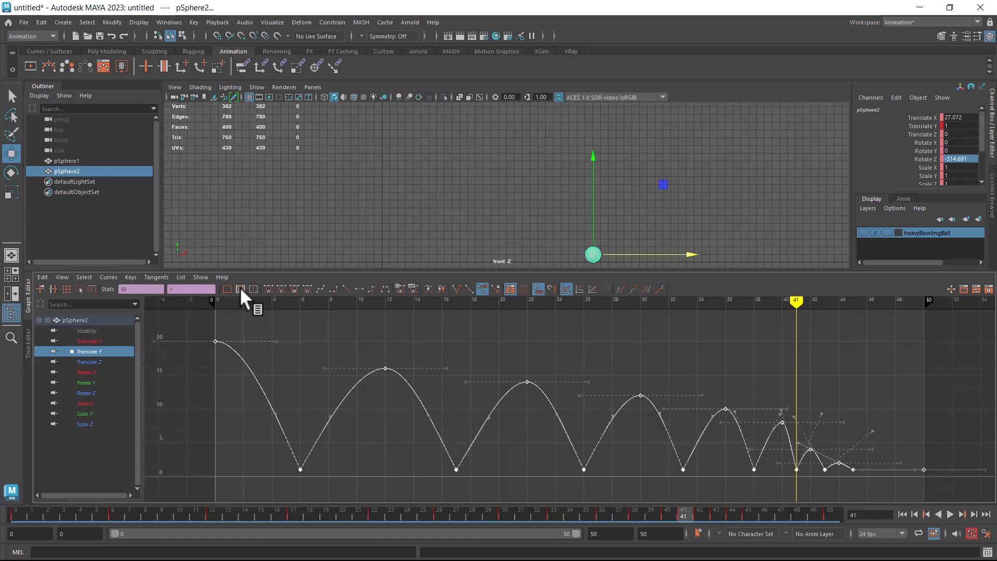
click(240, 289)
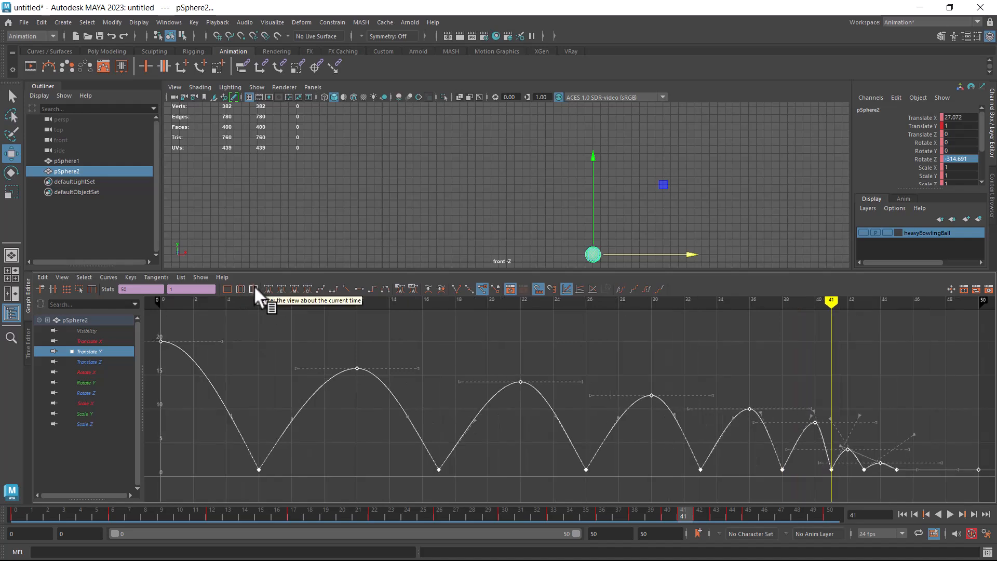
- Center the Graph Editor view about the current time, and fit it back to the playback range
click(253, 289)
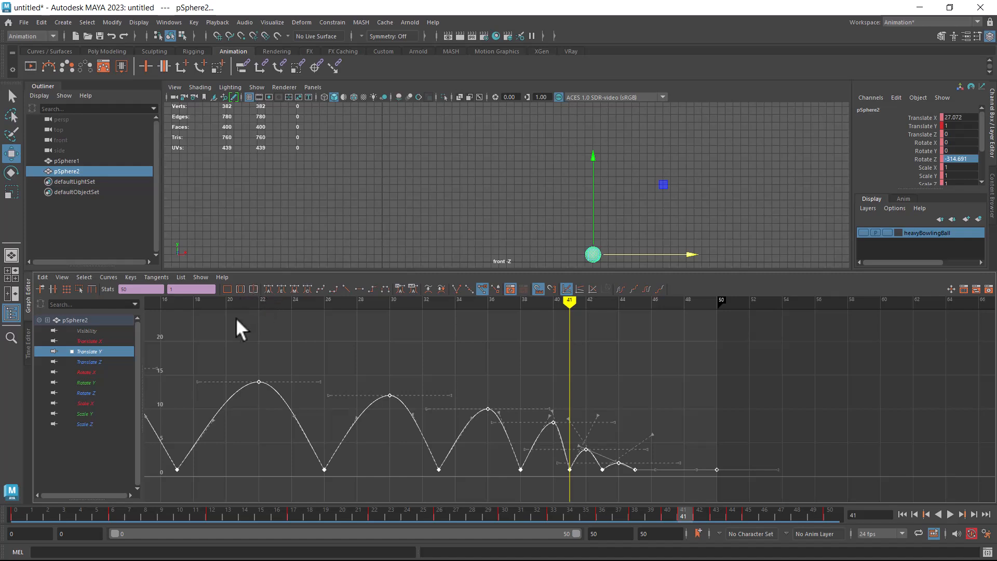
click(239, 291)
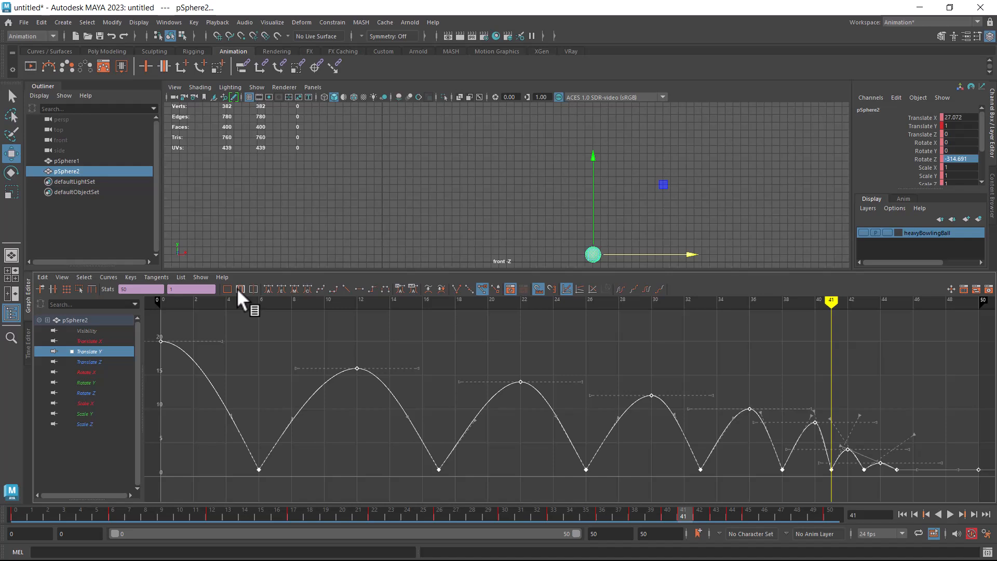
- Look at the Time Editor with pSphere2 selected, open the Dope Sheet, and close the Game Exporter window
click(962, 289)
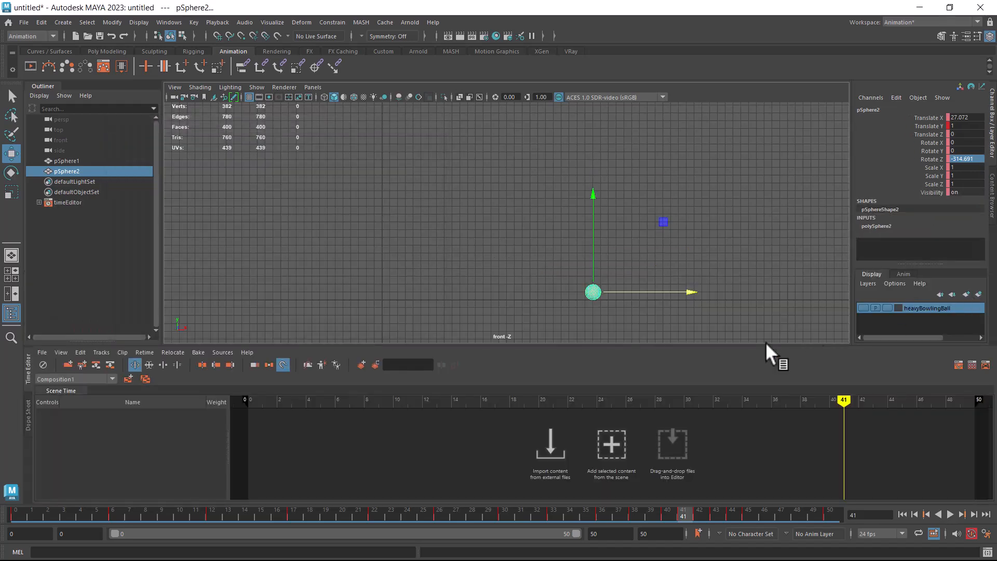
click(570, 289)
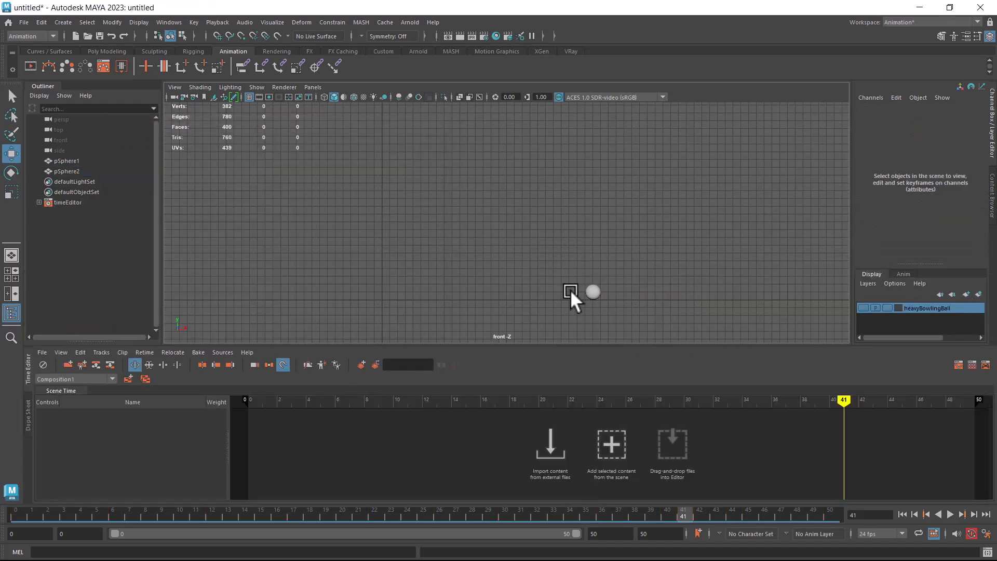
click(598, 292)
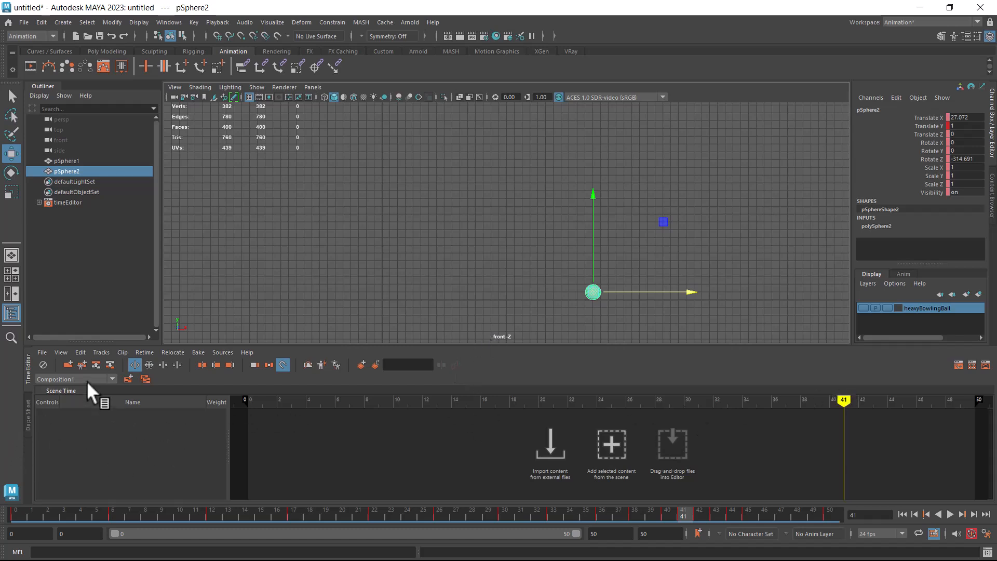
click(986, 364)
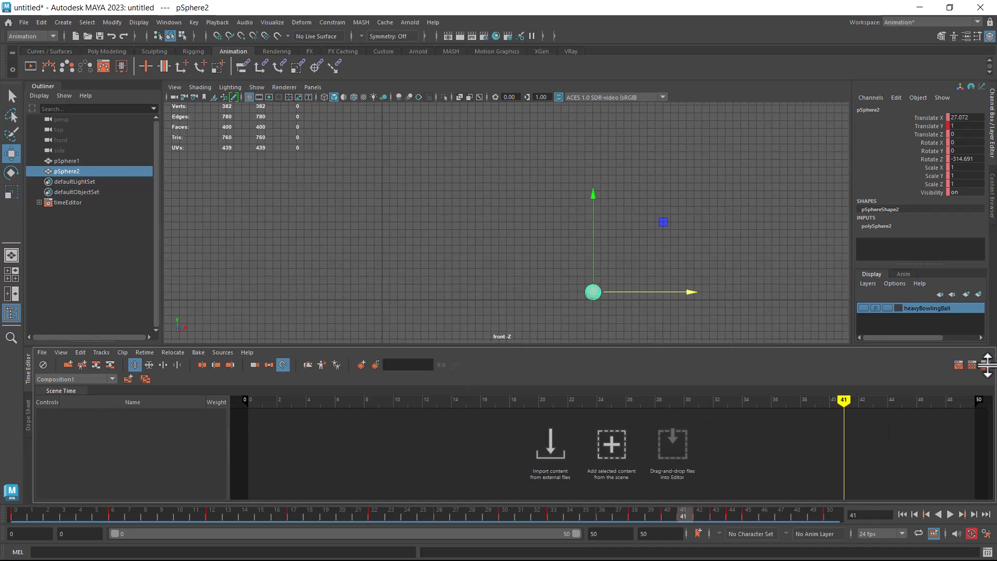
click(970, 365)
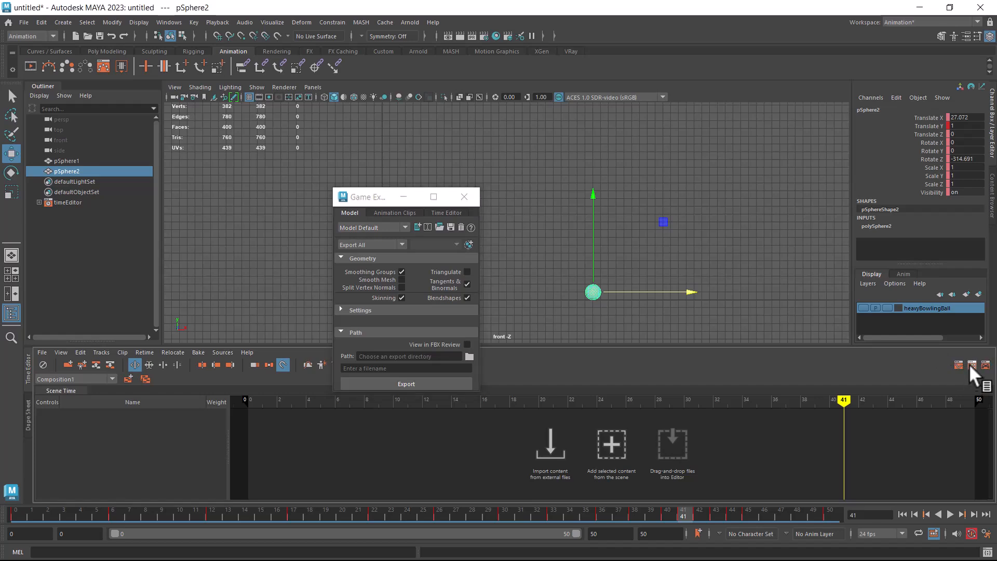
click(959, 364)
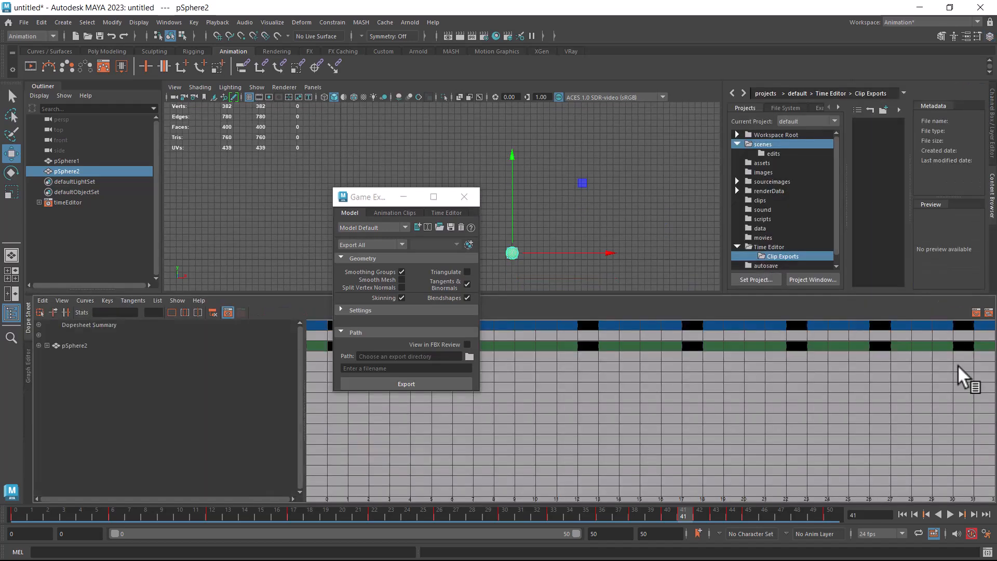
click(464, 197)
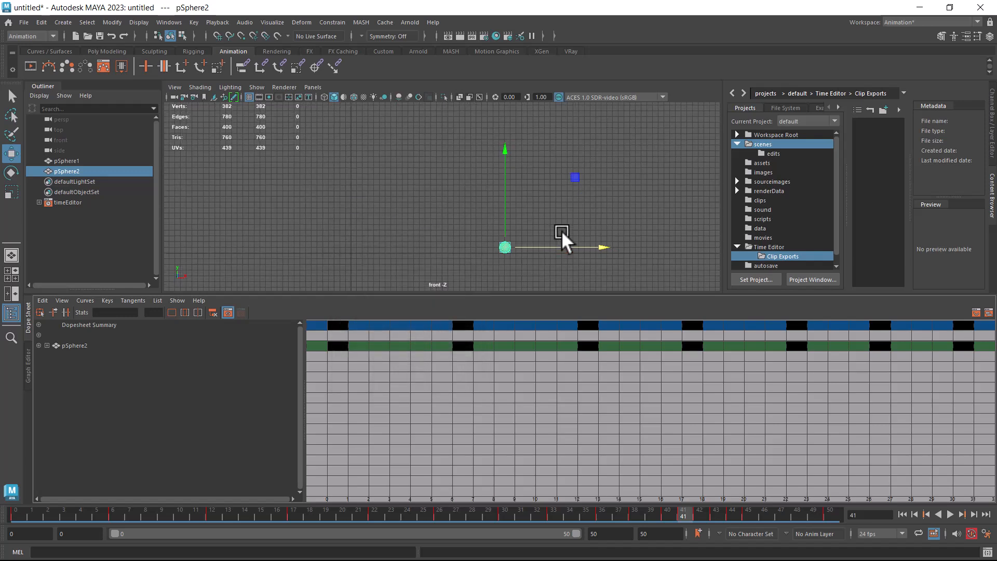
- Show pSphere2's full key range in the Dope Sheet and expand its entry down to pSphereShape2
scroll(512, 373, down, 5)
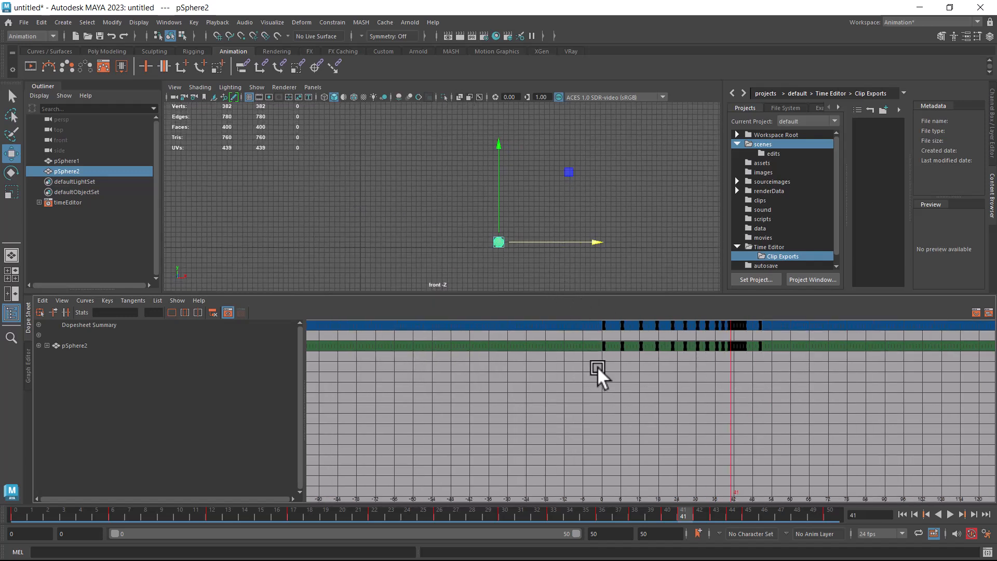
click(73, 346)
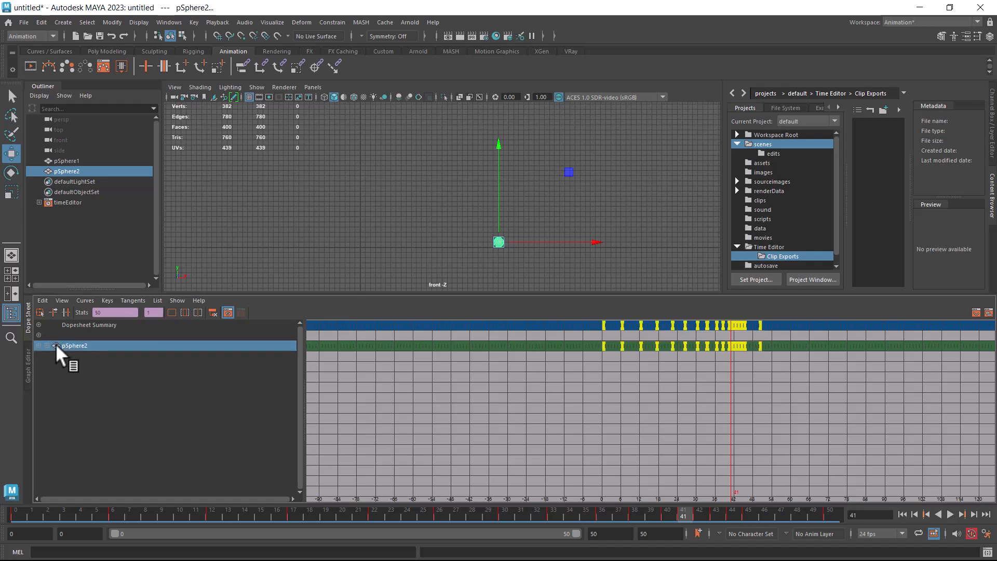
click(790, 386)
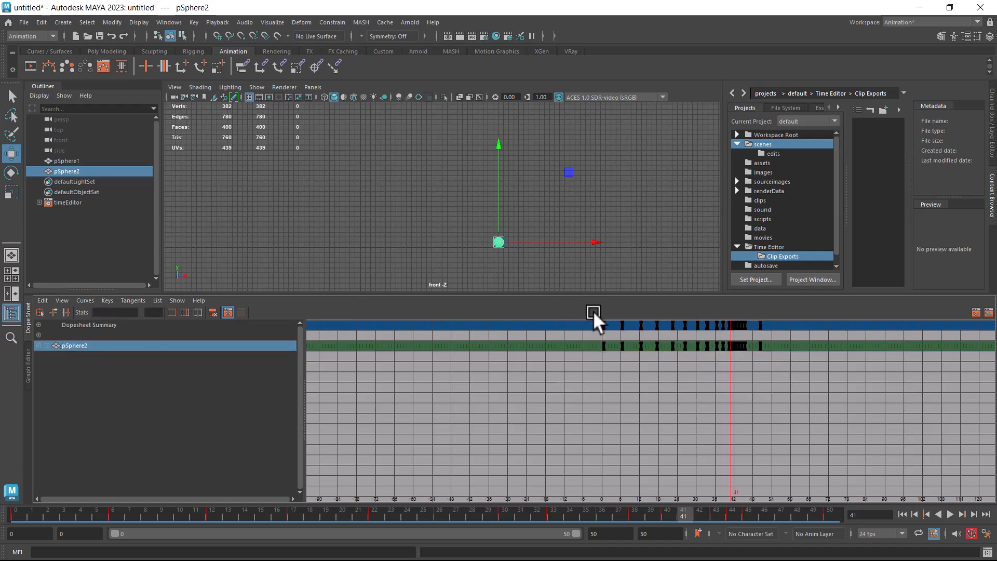
click(47, 346)
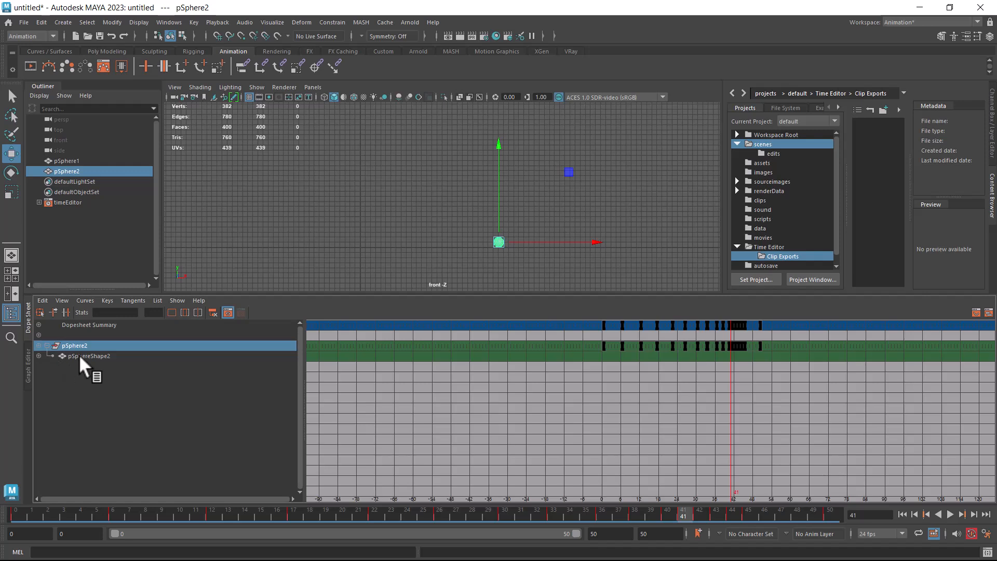
click(58, 356)
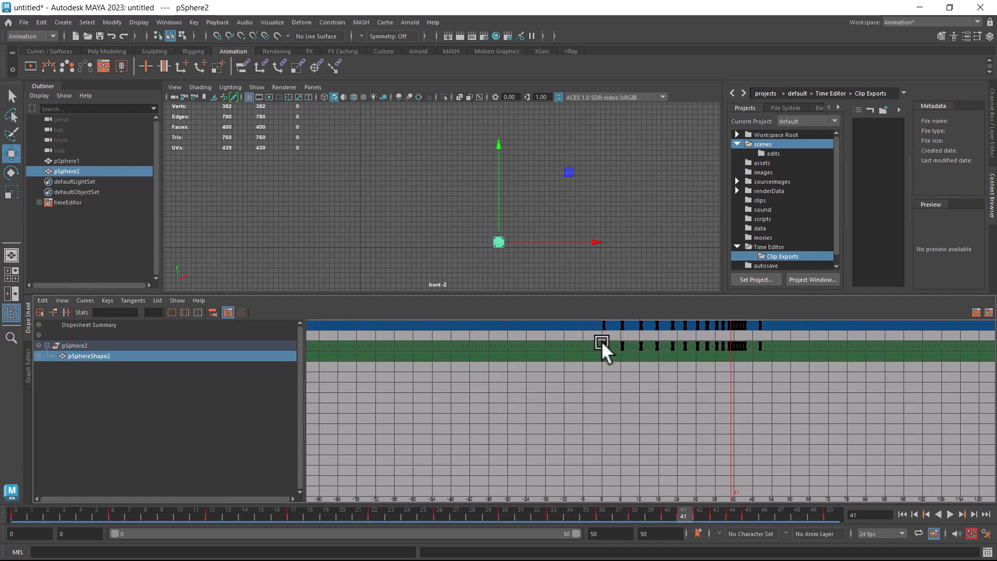
- Try selecting single keys and groups of keys in the Dope Sheet, ending with only the frame 0 key selected
click(605, 325)
shift+click(622, 346)
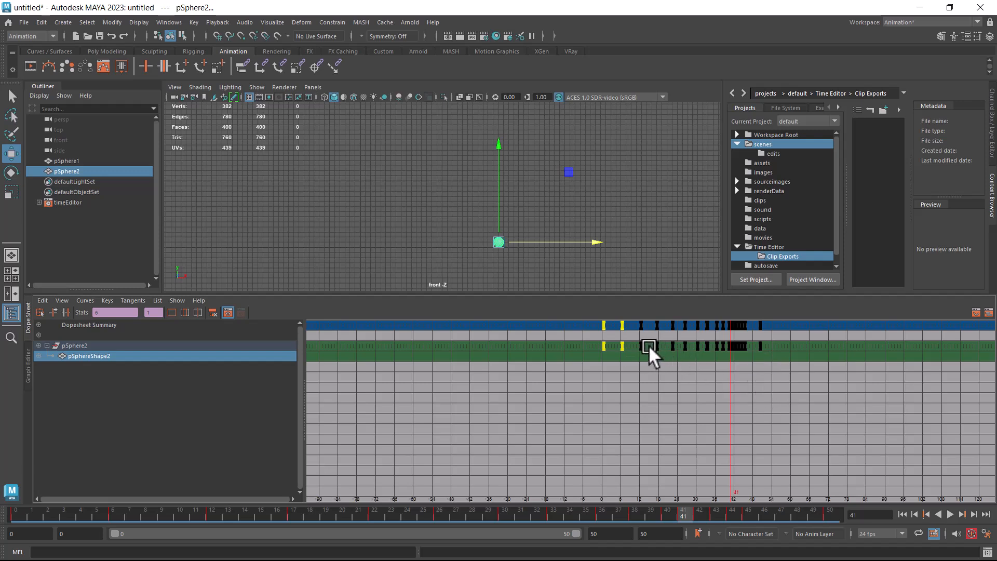
drag(777, 369, 614, 302)
click(602, 324)
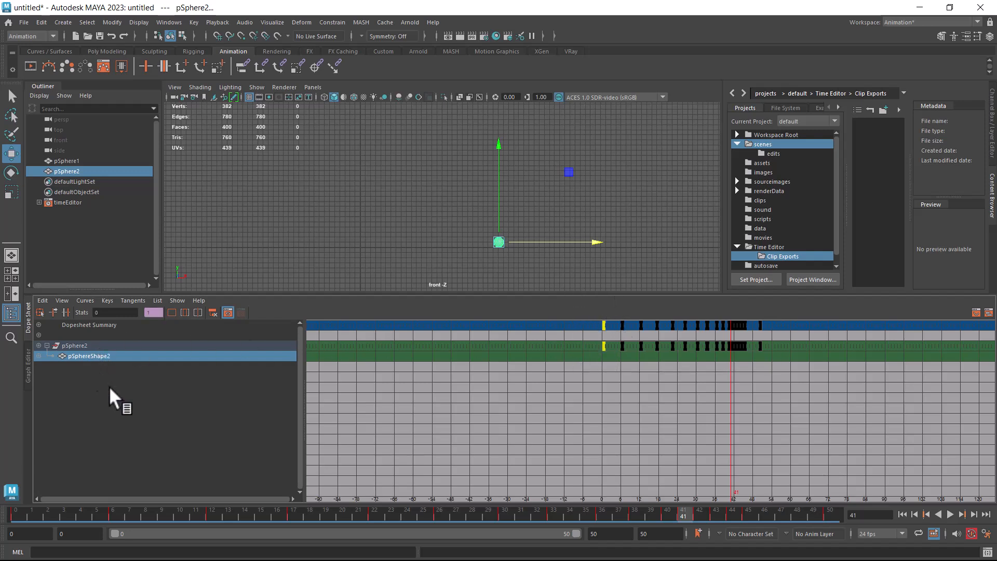
- Return to the Graph Editor and select all of pSphere2's keys on the channels from Translate X to Scale Z
click(974, 313)
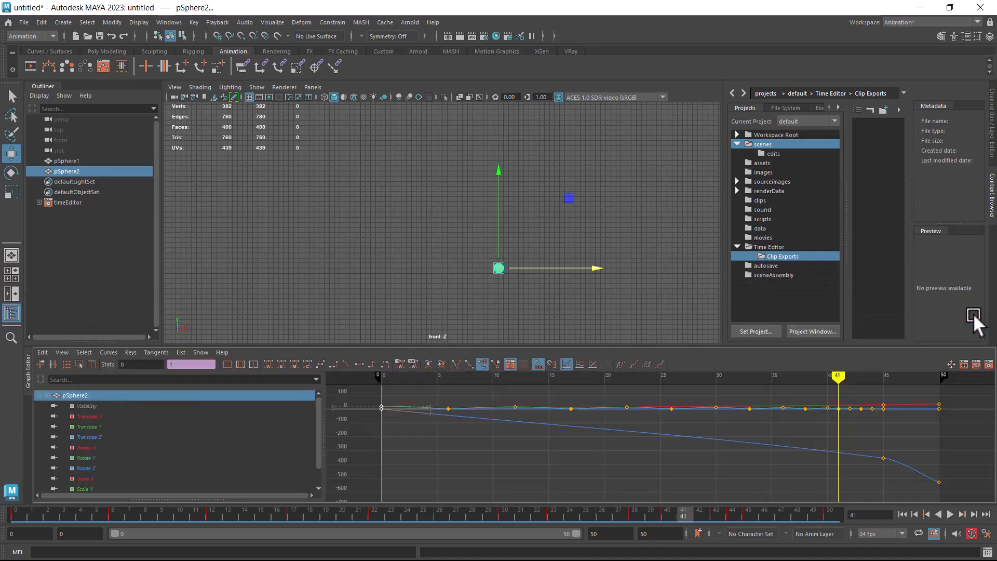
click(83, 415)
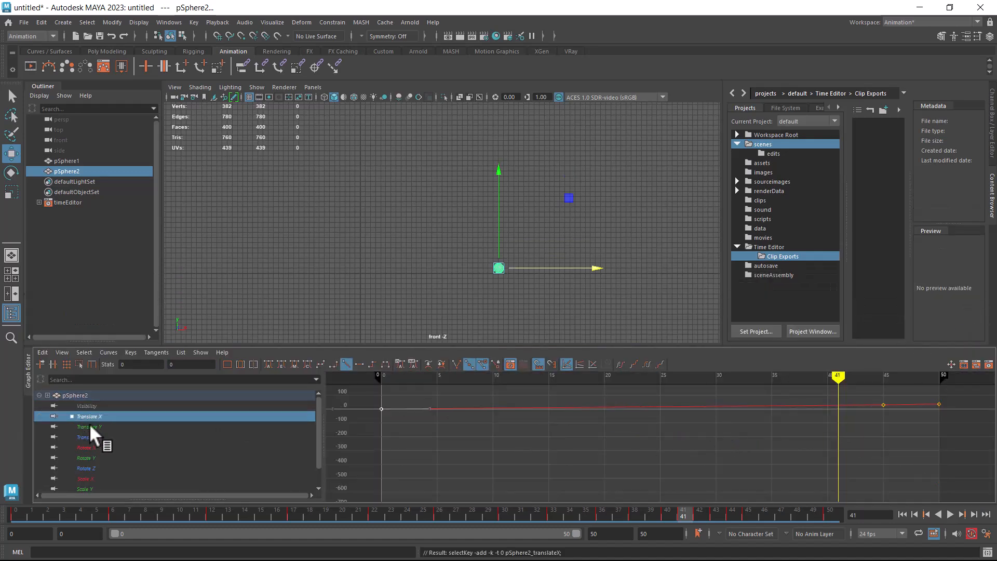
scroll(89, 452, down, 2)
shift+click(105, 476)
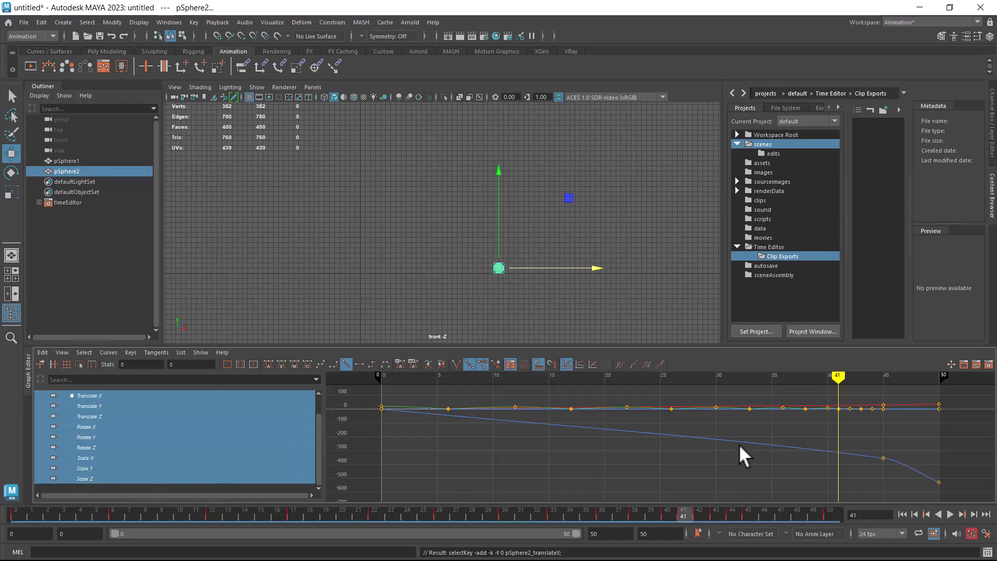
drag(369, 395, 976, 522)
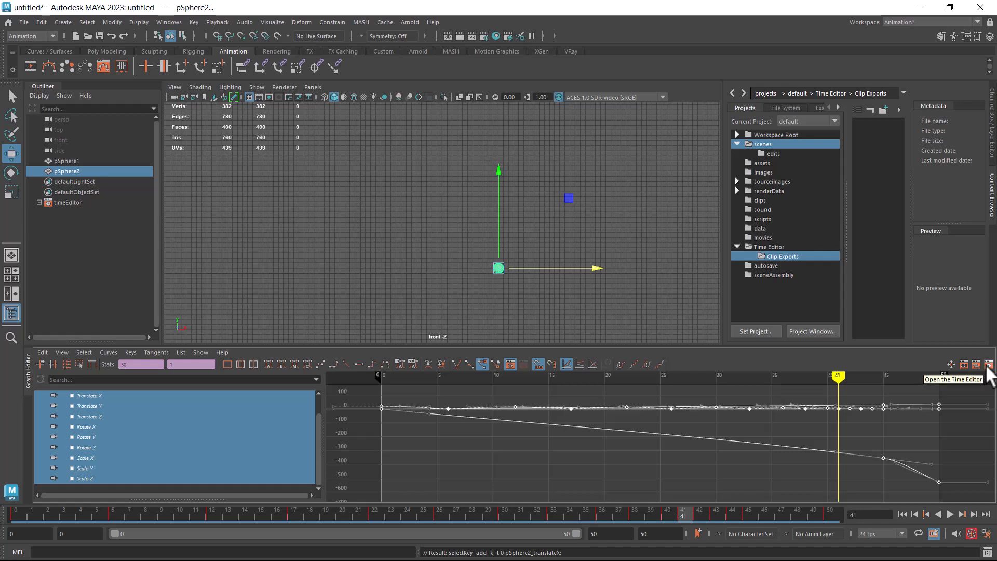
- Scale the selected keys in the Dope Sheet so the last one lands at about frame 111
click(962, 366)
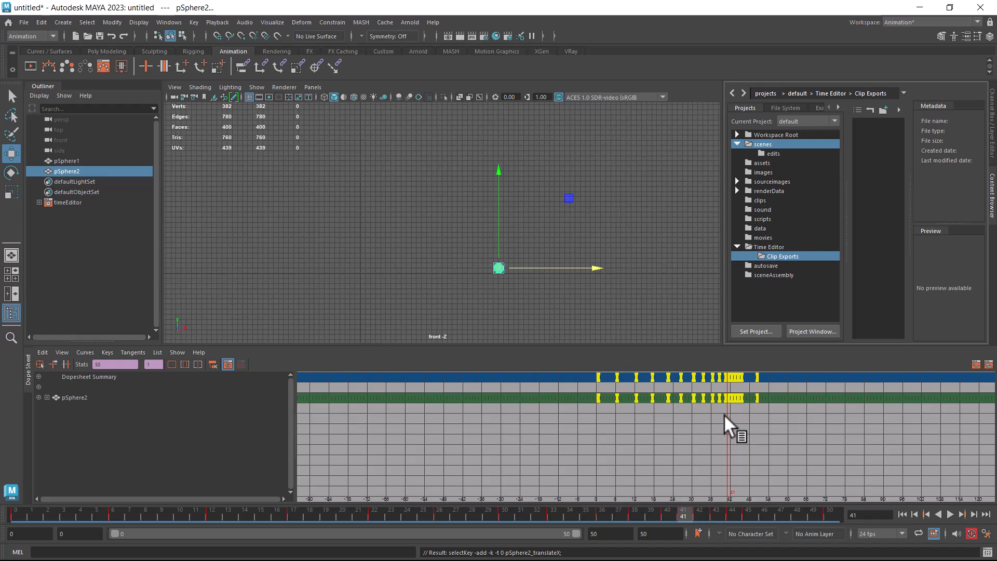
key(r)
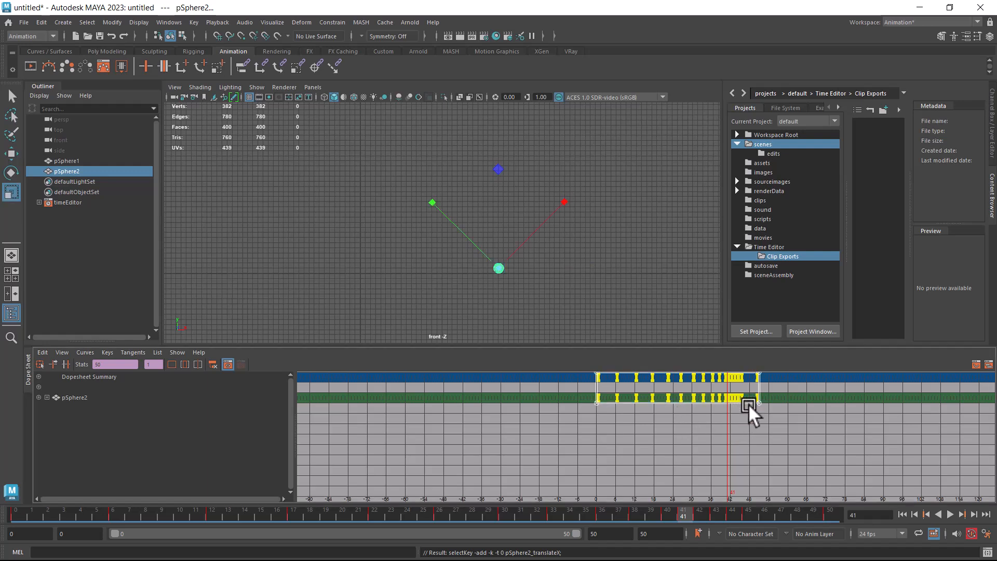
key(w)
key(e)
key(r)
drag(759, 400, 951, 393)
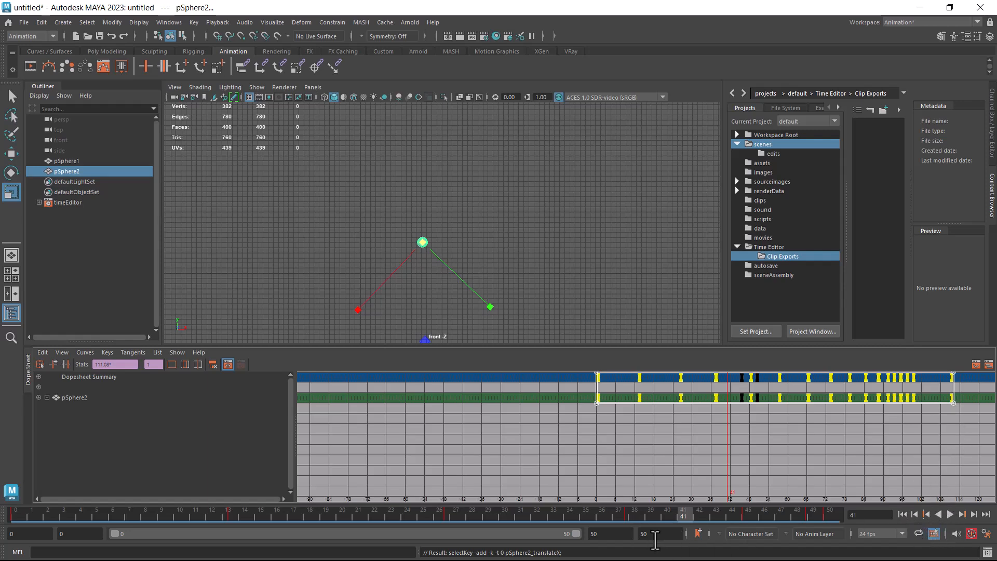
- Set the playback end frame to 108 and play the animation from the first frame
text(108)
key(Return)
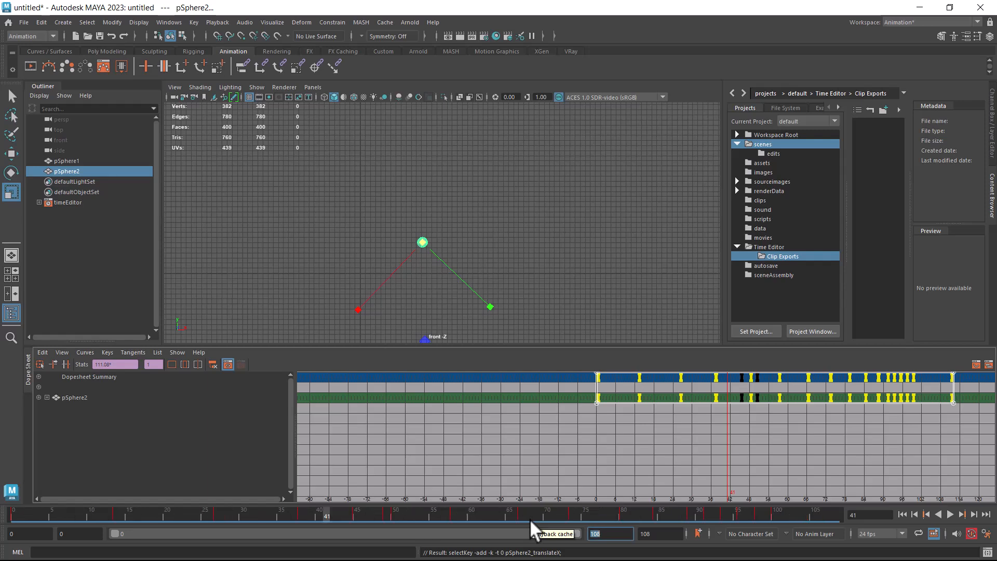
click(902, 514)
click(953, 514)
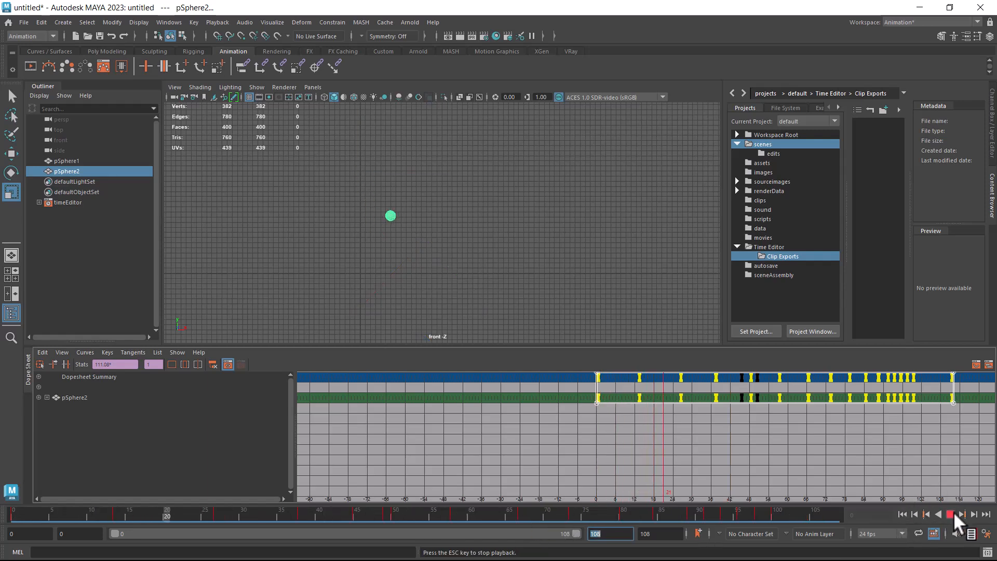
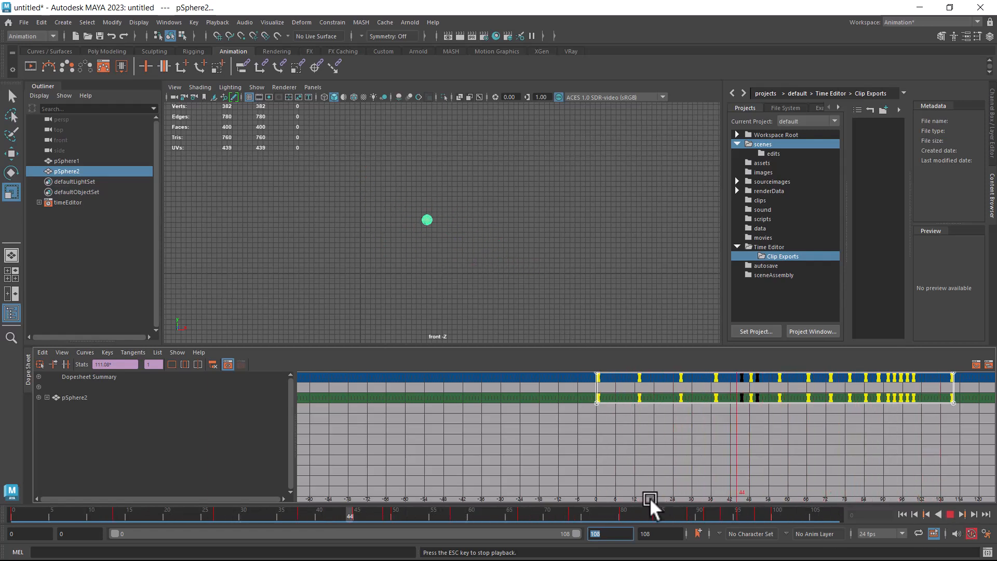
click(951, 514)
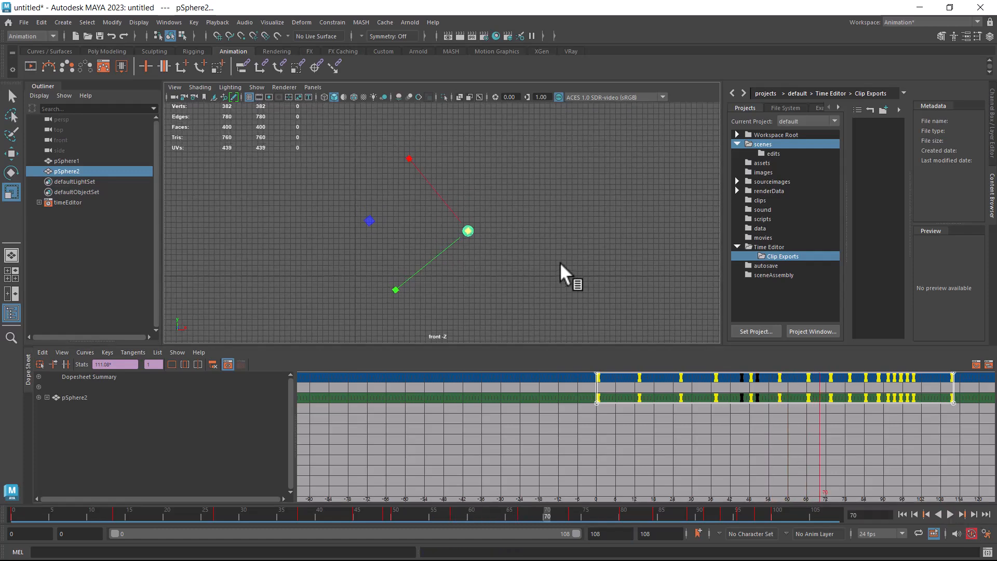
- Undo the key scaling in the Dope Sheet and replay the bounces from the first frame
key(ctrl+z)
key(ctrl+z)
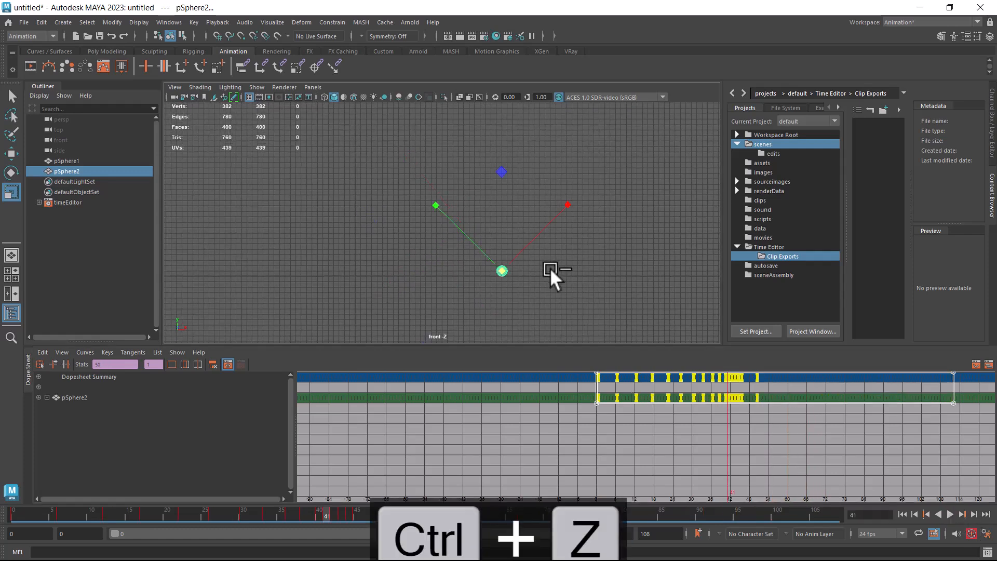
click(903, 515)
click(949, 514)
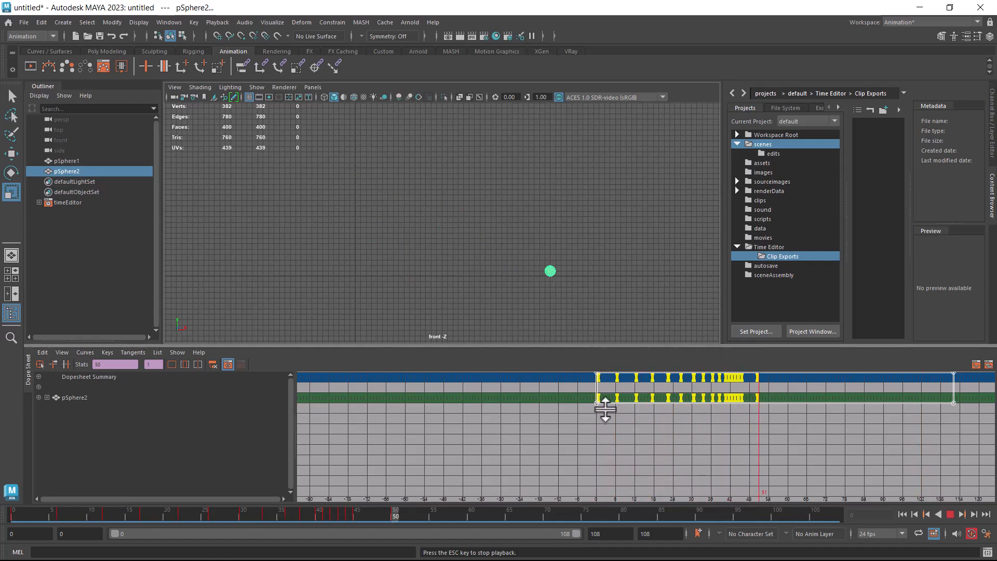
- Bring back the Channel Box, stop playback, and assign pSphere2 to a new display layer
click(989, 39)
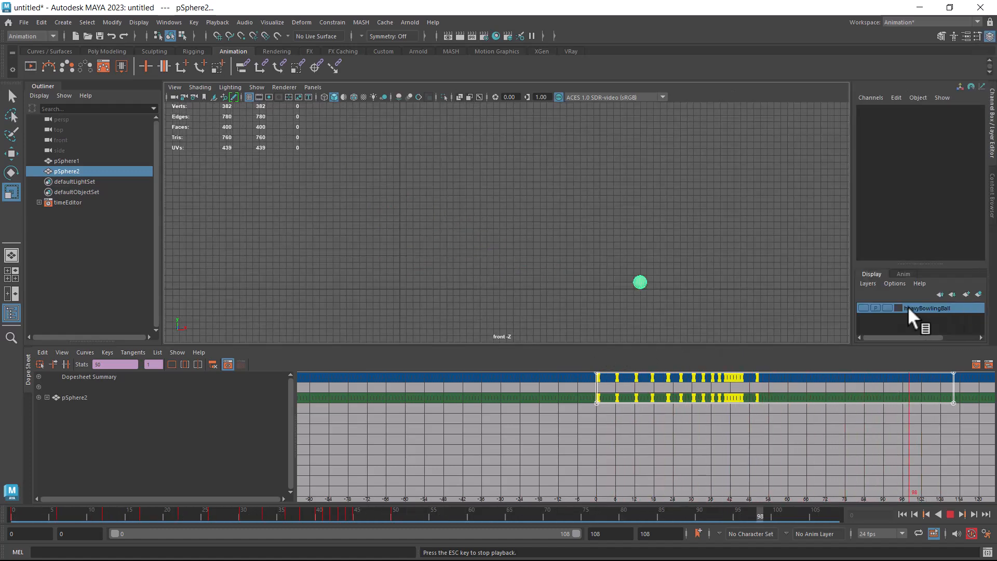
click(950, 515)
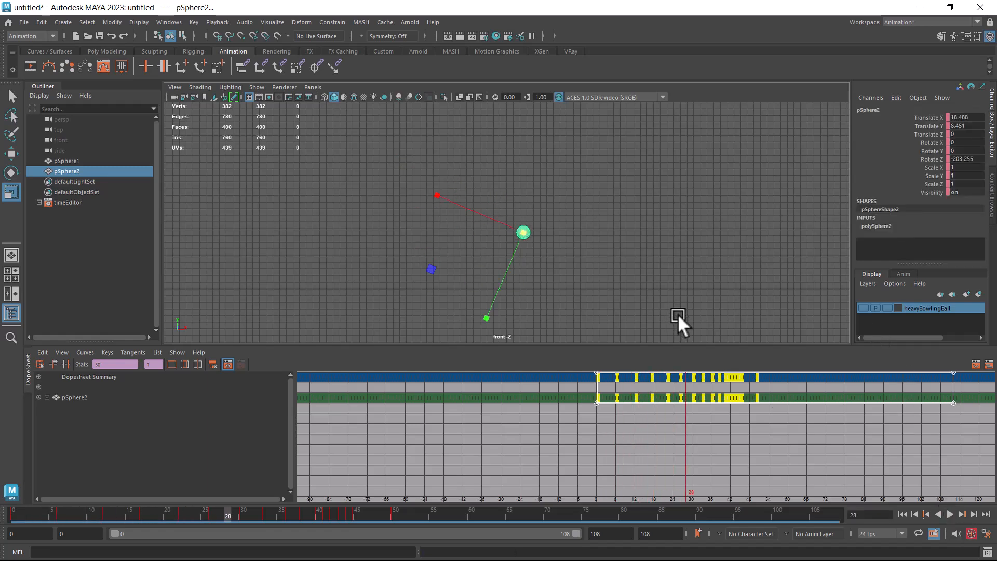
key(w)
click(979, 294)
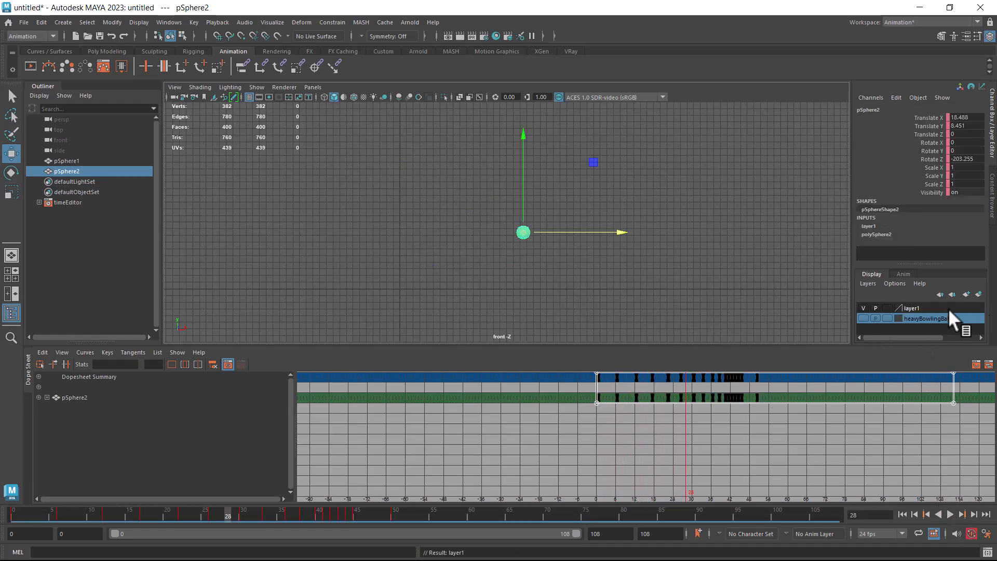
click(911, 309)
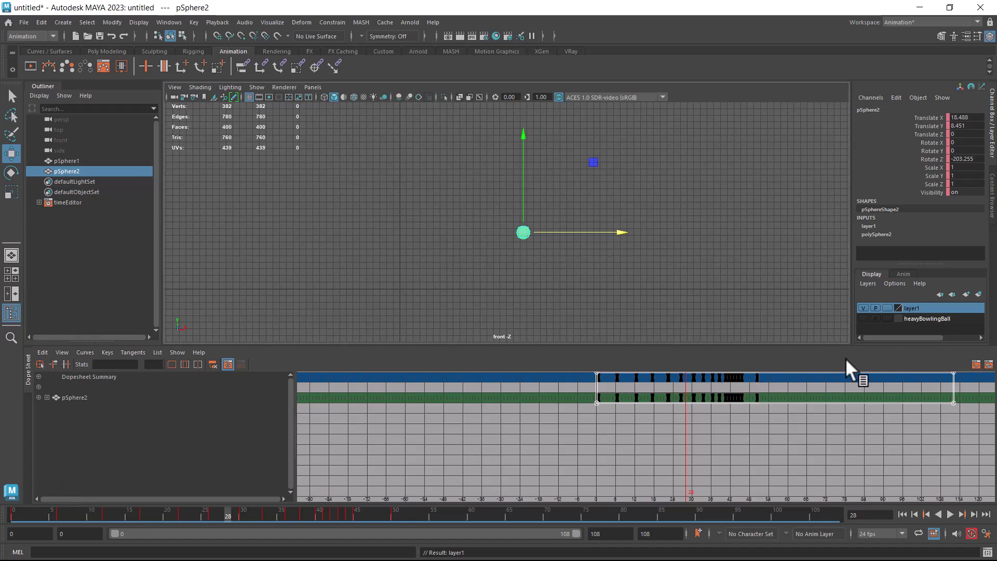
- Reopen the Graph Editor and switch to the browser to view the bouncing ball reference image
click(987, 365)
key(alt+Tab)
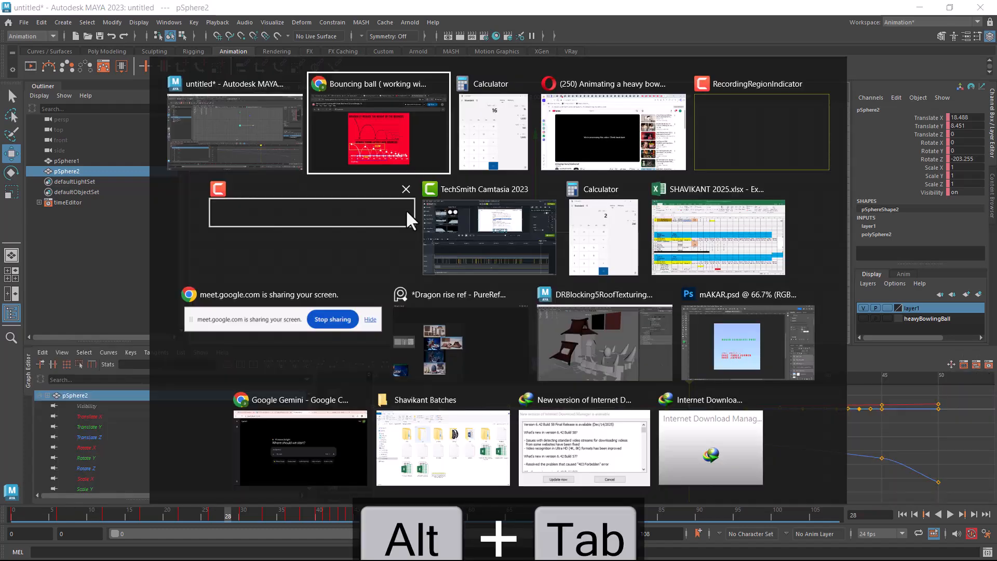
click(403, 144)
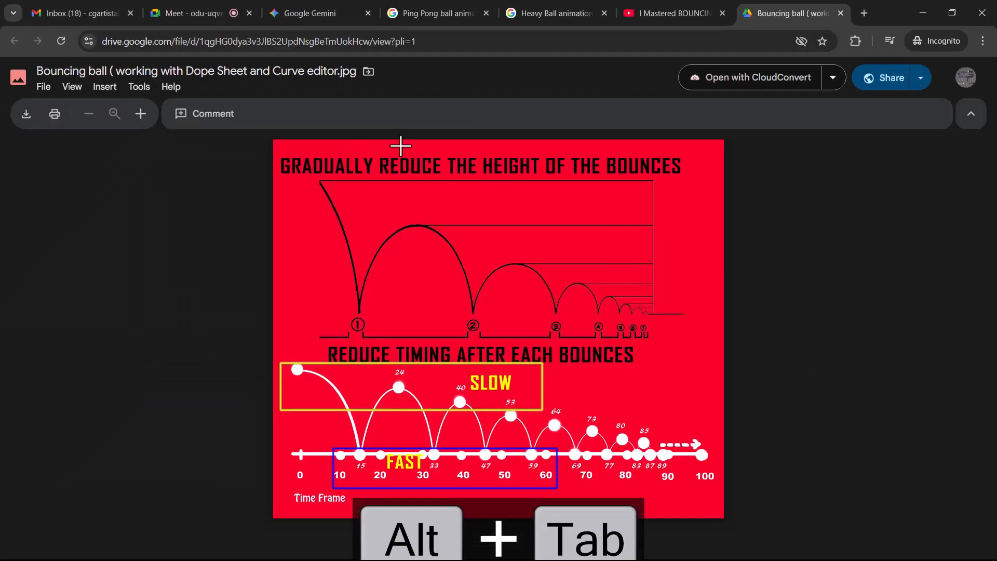
- Copy the search text "Ping Pong ball animation" from the browser's image search and return to Maya
click(337, 8)
click(436, 10)
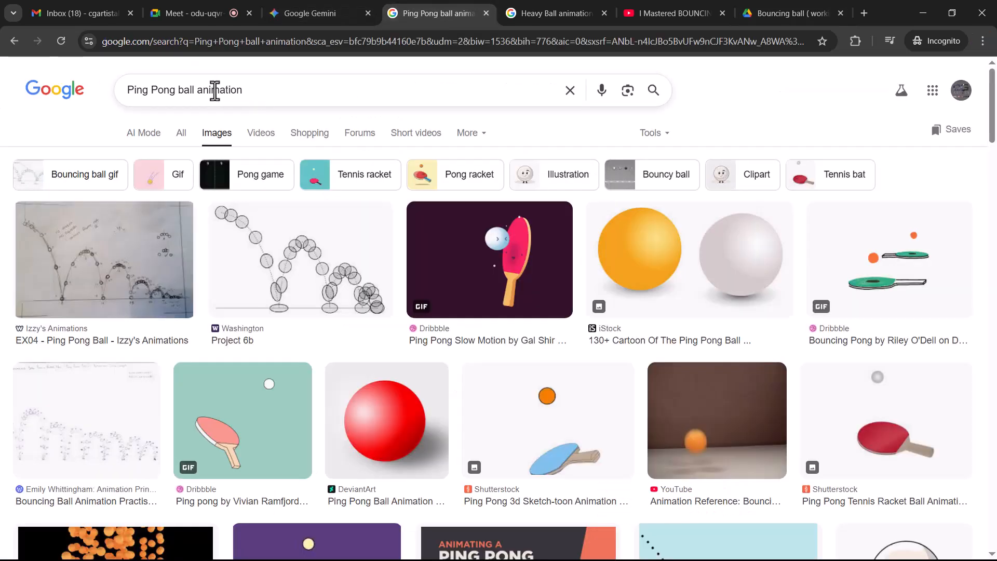
drag(270, 89, 92, 89)
key(ctrl+c)
key(alt+Tab)
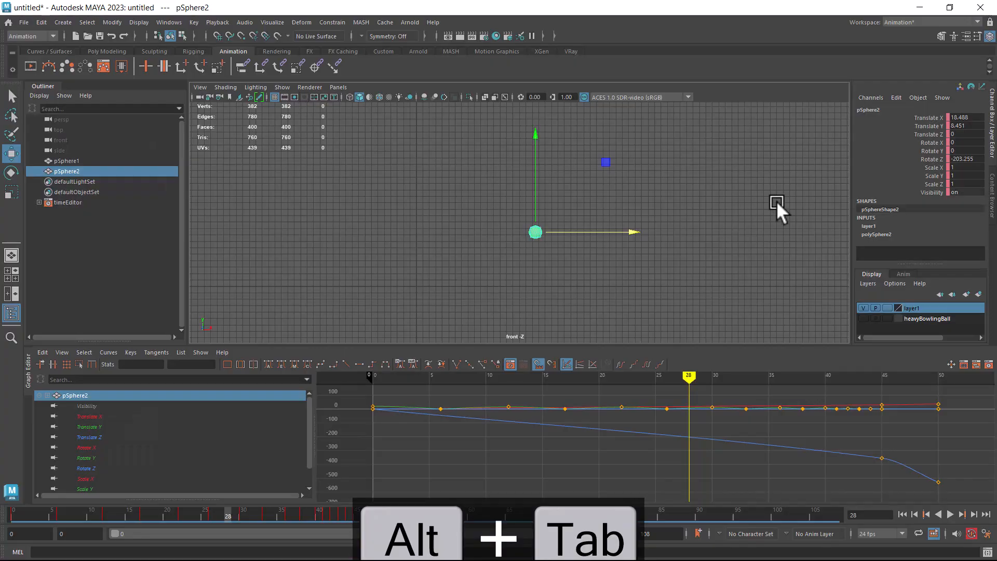
- Rename display layer layer1 to PingPongballAnimation, give it the white colour, and deselect the ball
double_click(915, 308)
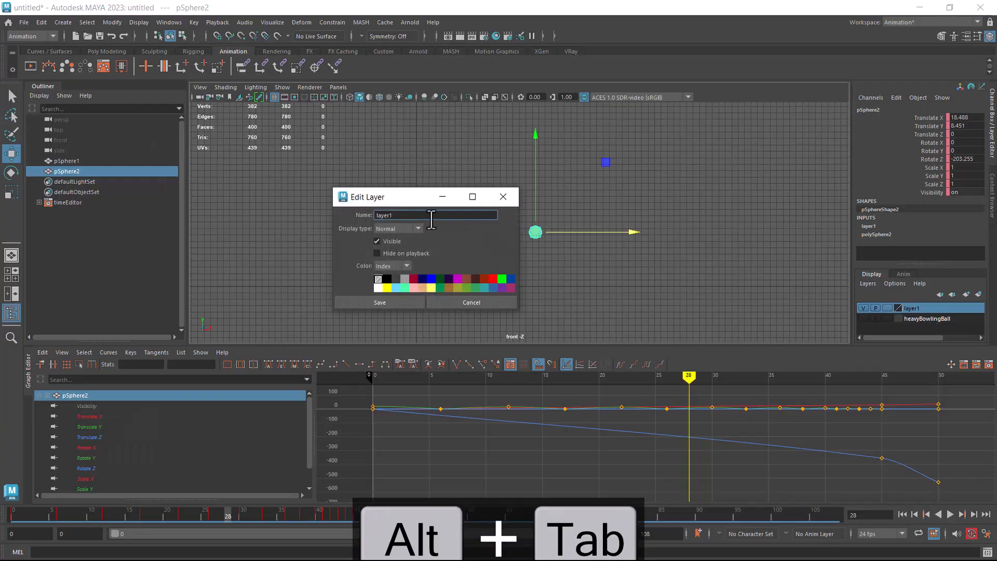
key(ctrl+v)
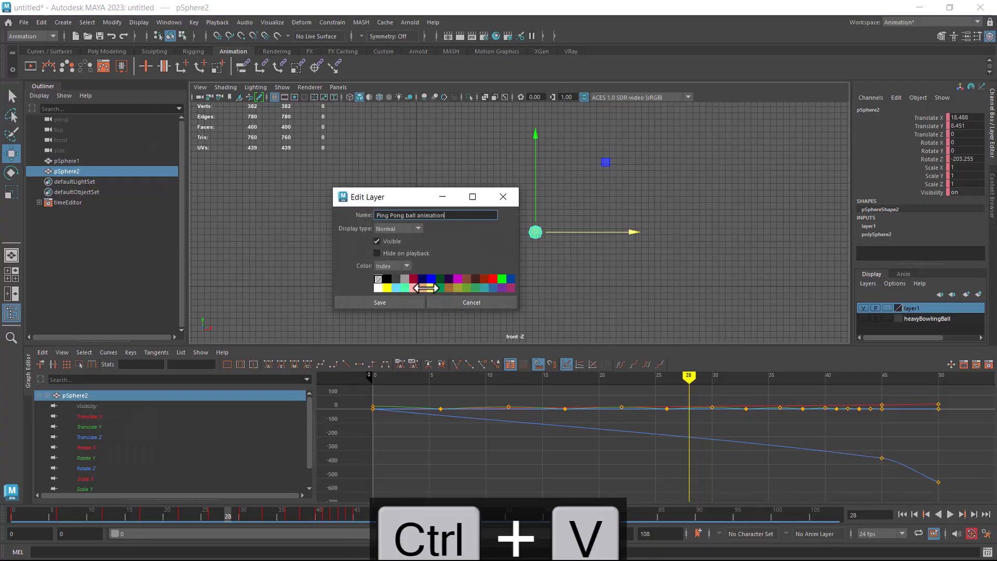
click(387, 305)
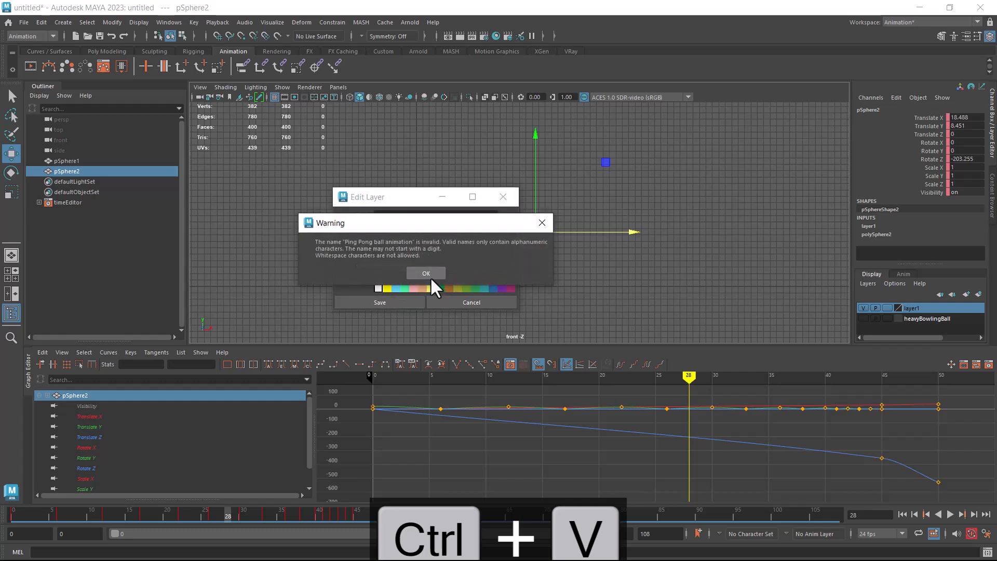
click(430, 276)
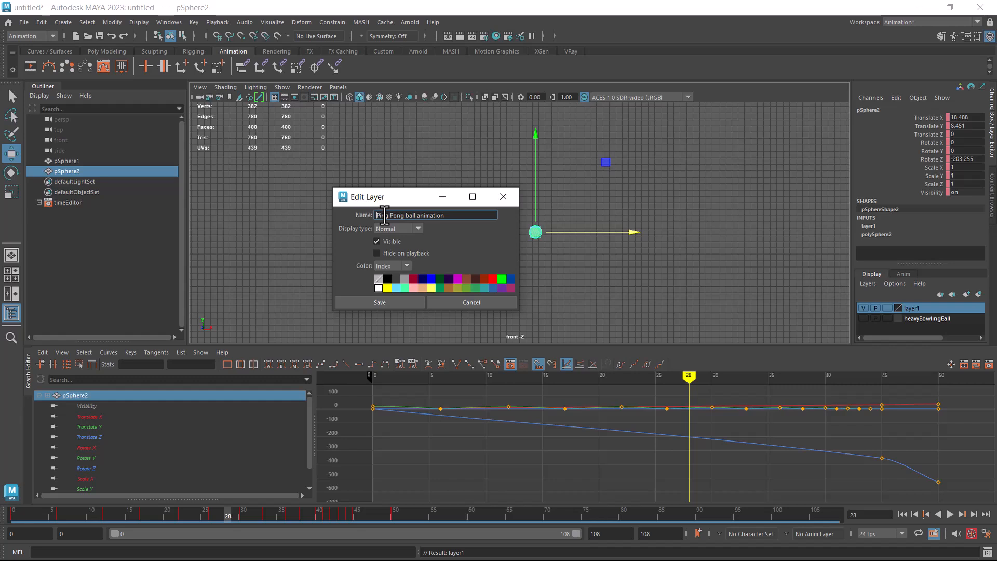
click(411, 302)
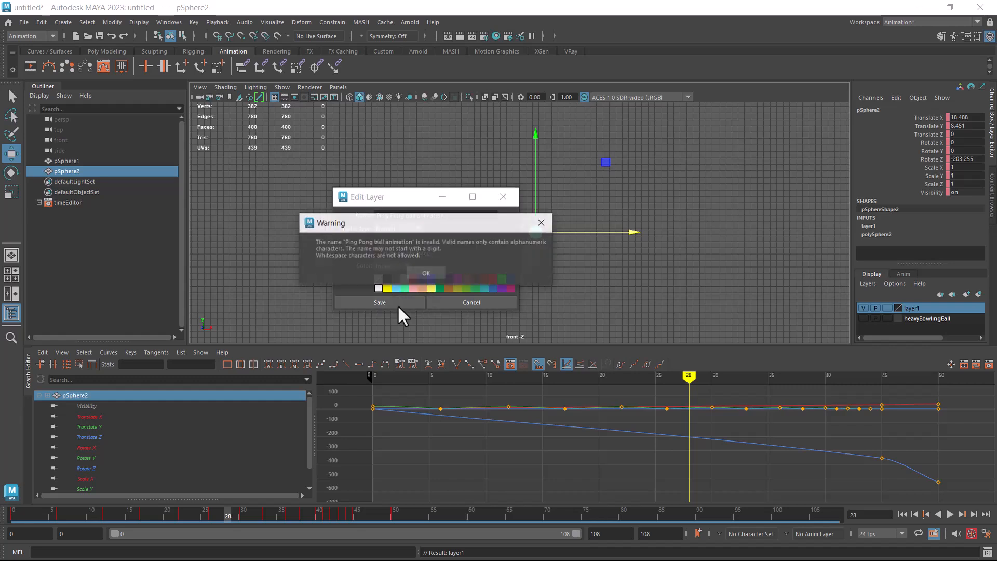
click(429, 271)
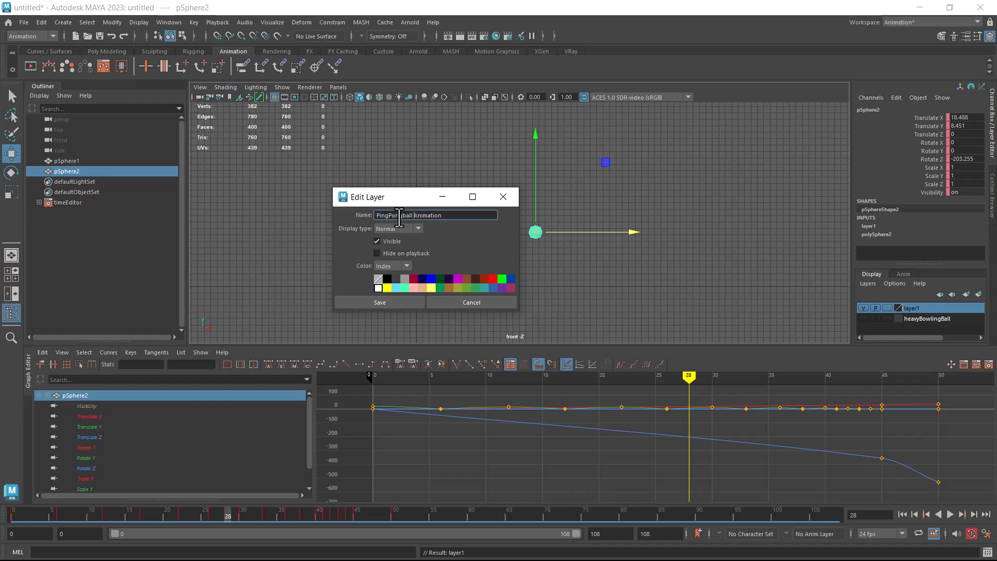
click(383, 303)
click(488, 306)
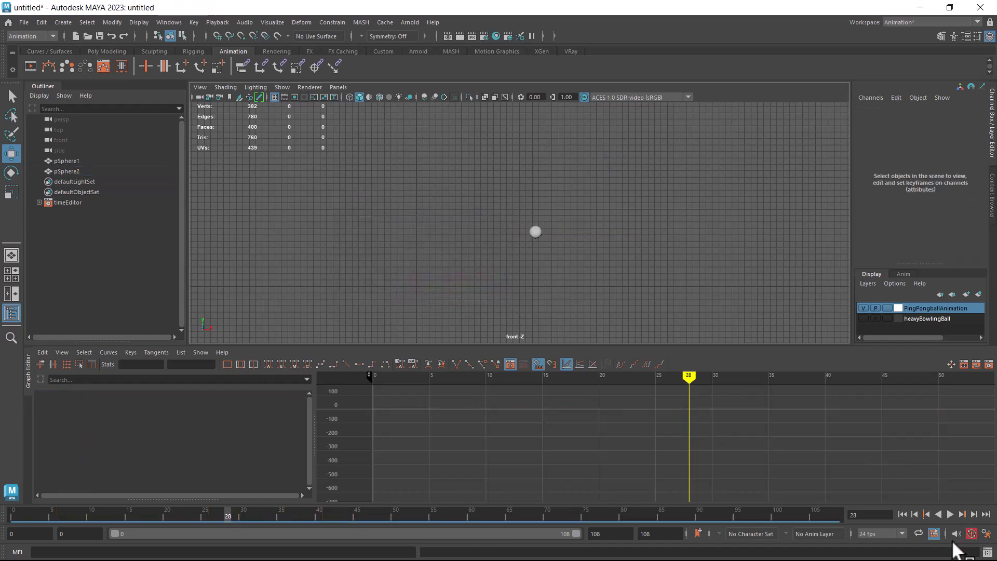
- Play the animation from the first frame, make the heavyBowlingBall layer visible alongside the ping pong ball, and stop playback
click(902, 514)
click(951, 515)
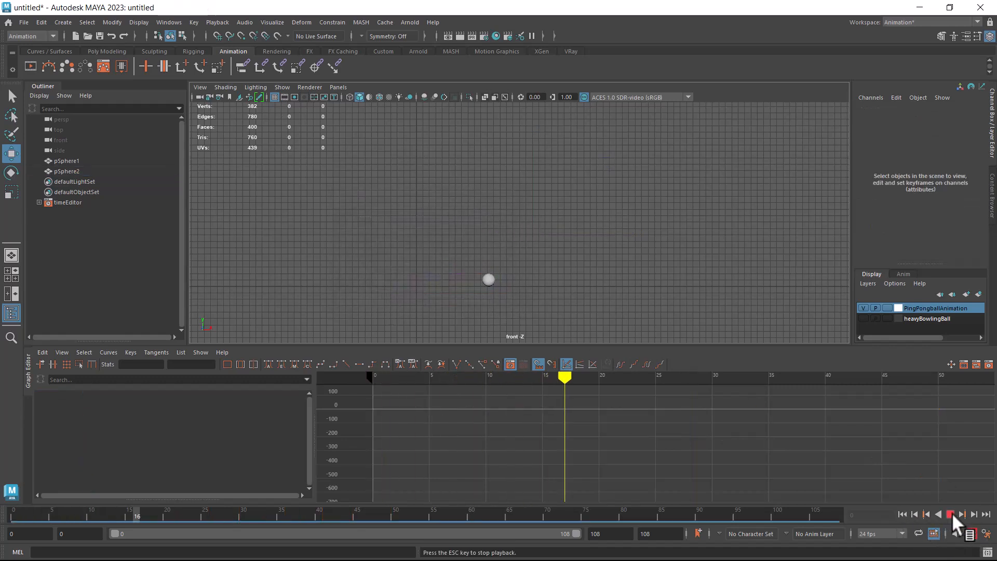
click(863, 319)
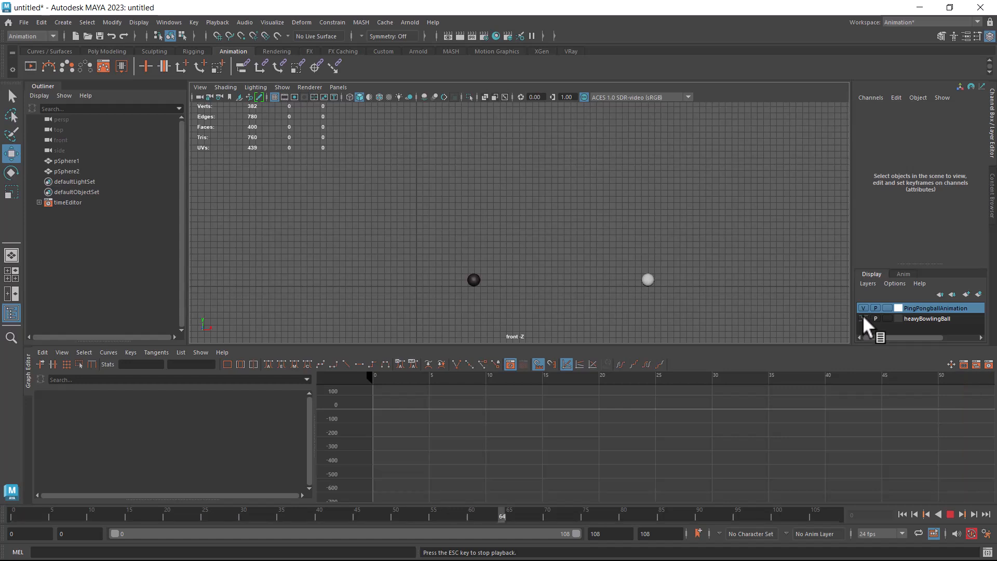
click(951, 515)
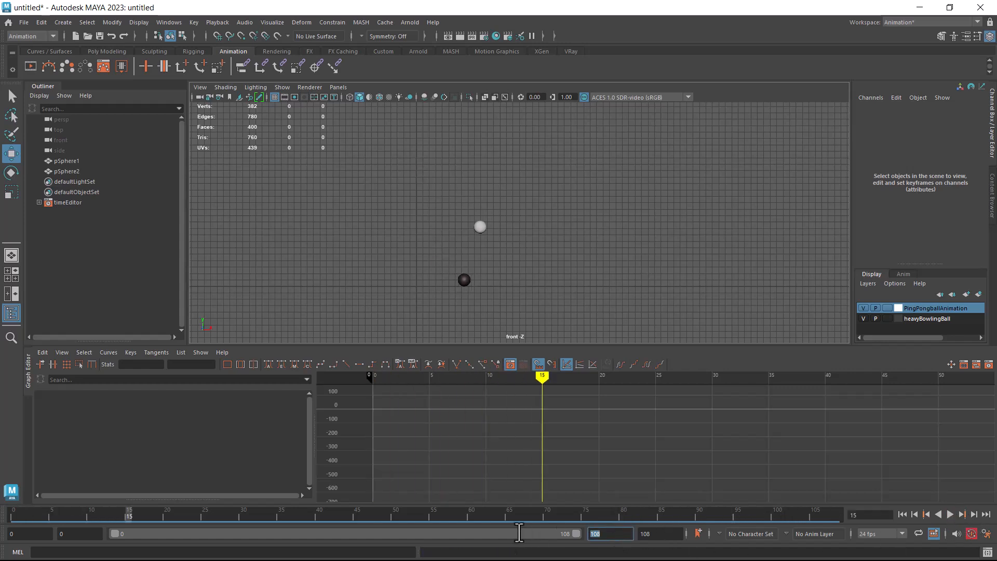
- Set the playback end frame to 50, play both balls from the first frame, and stop playback
text(50)
key(Return)
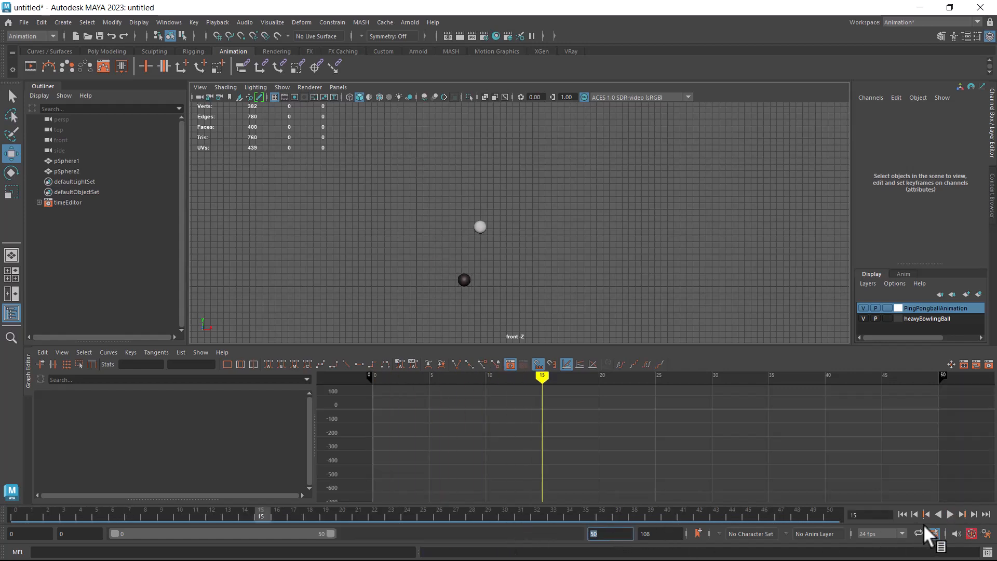
click(903, 515)
click(951, 514)
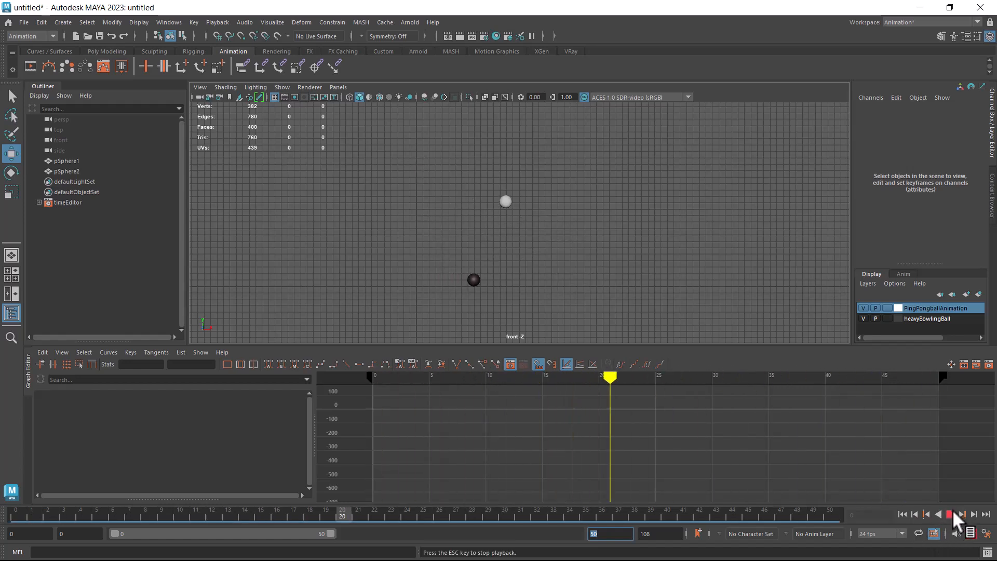
click(950, 515)
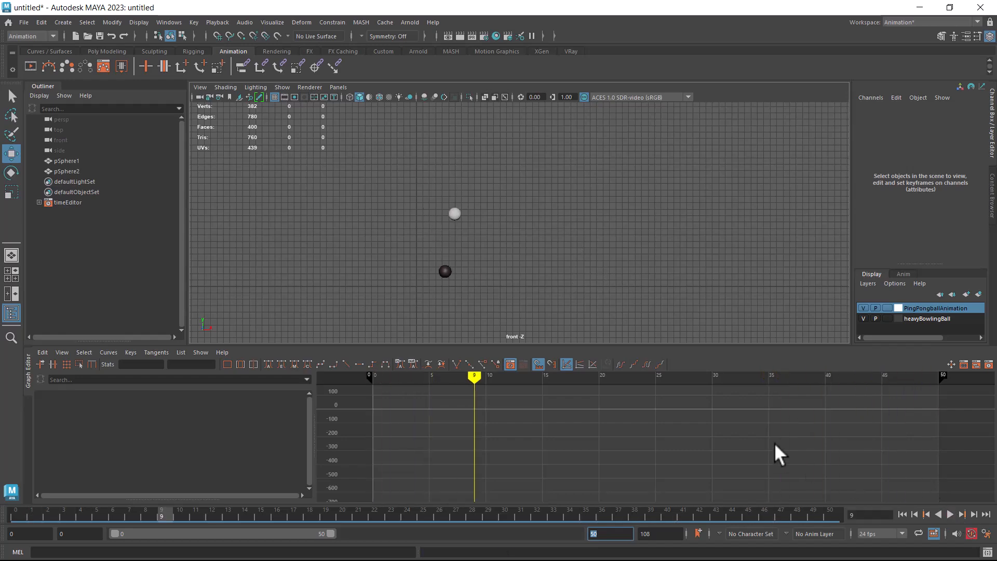
- Switch from Maya to the Opera browser window with the heavy ball animation video
key(alt+Tab)
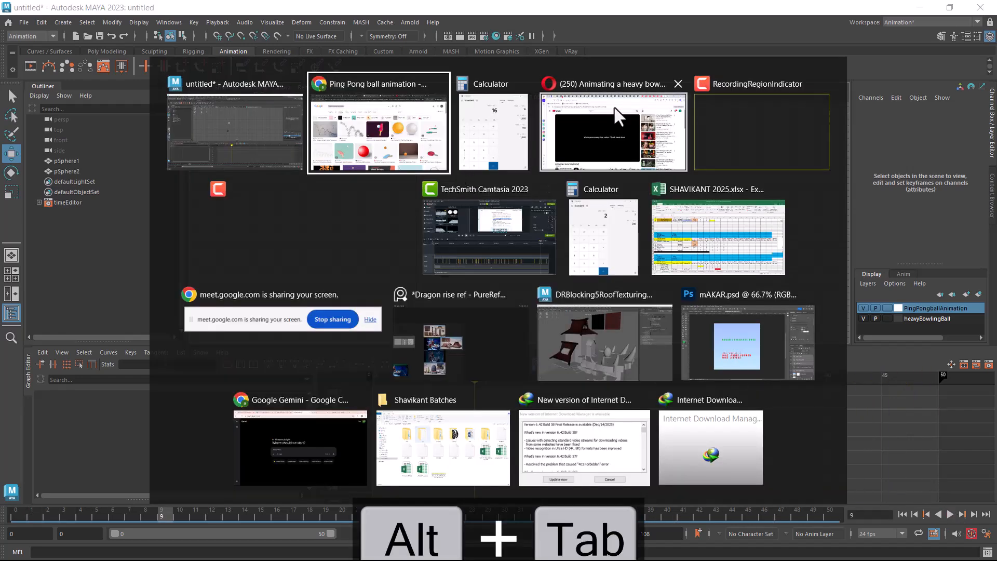